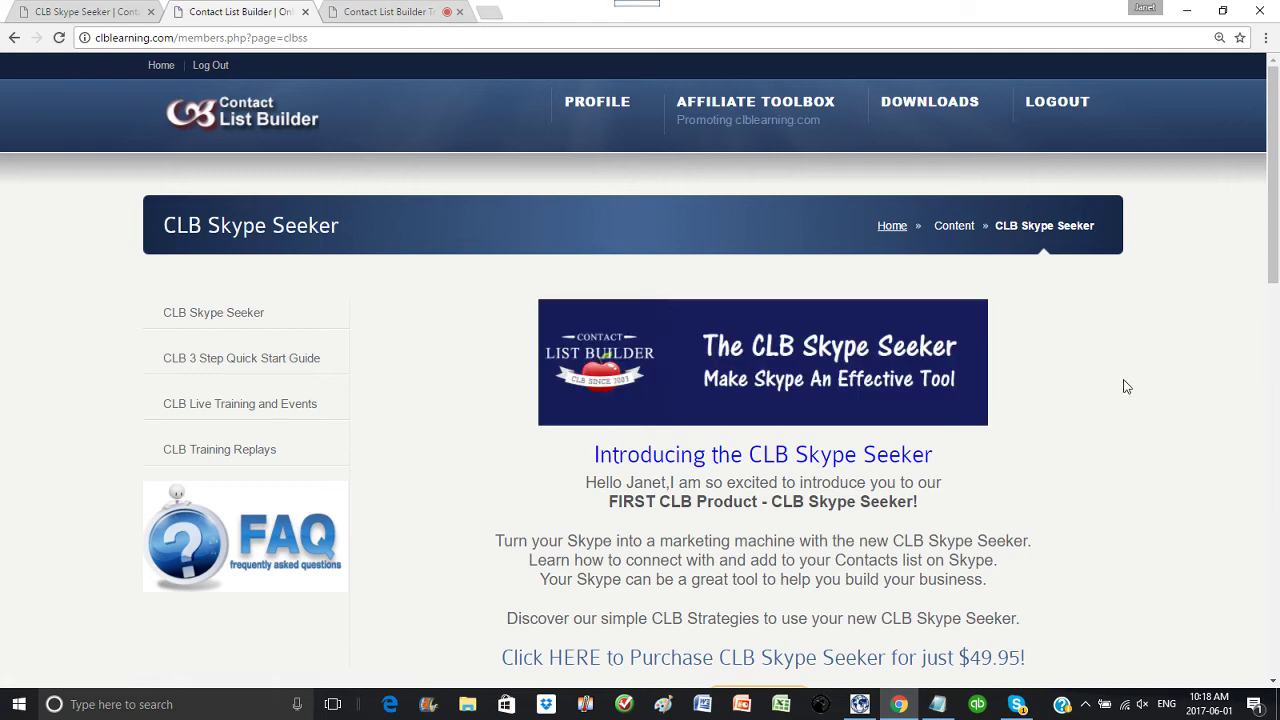
Step: Review the CLB Skype Seeker purchase page down to the payment options and open its PayPal checkout
scroll(1125, 387, "down", 2)
scroll(1125, 387, "down", 3)
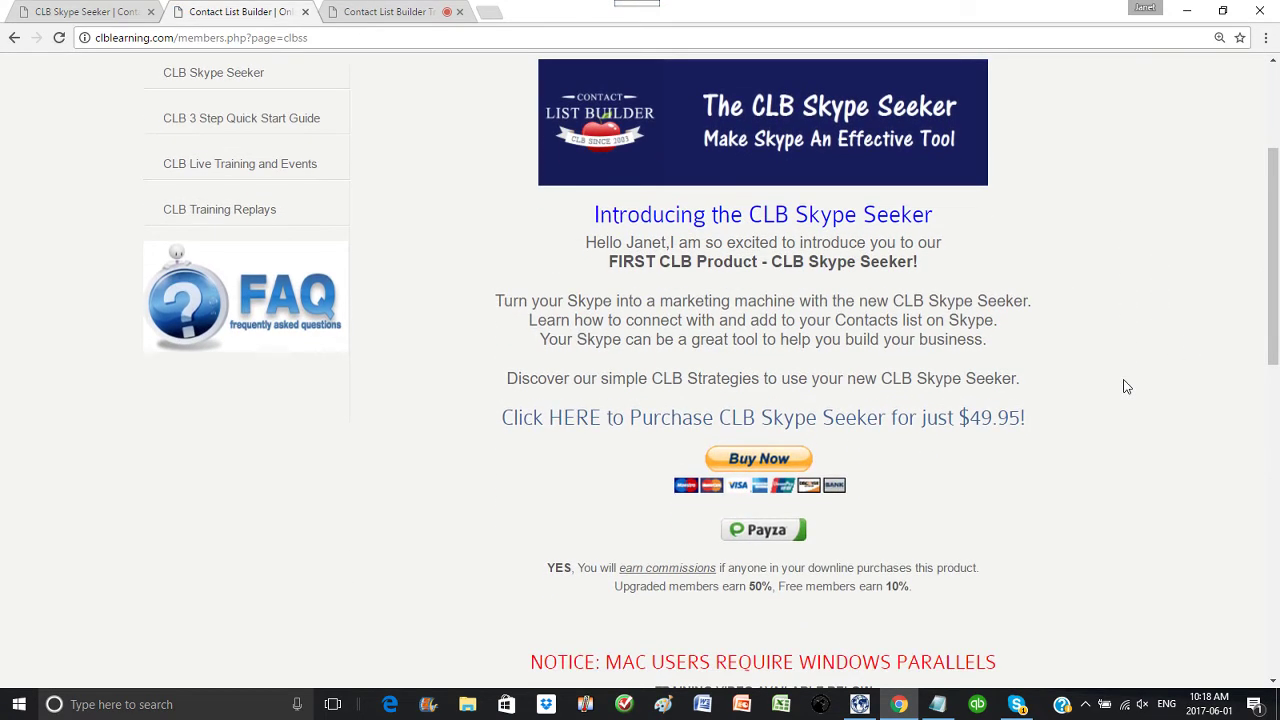
scroll(1125, 387, "down", 2)
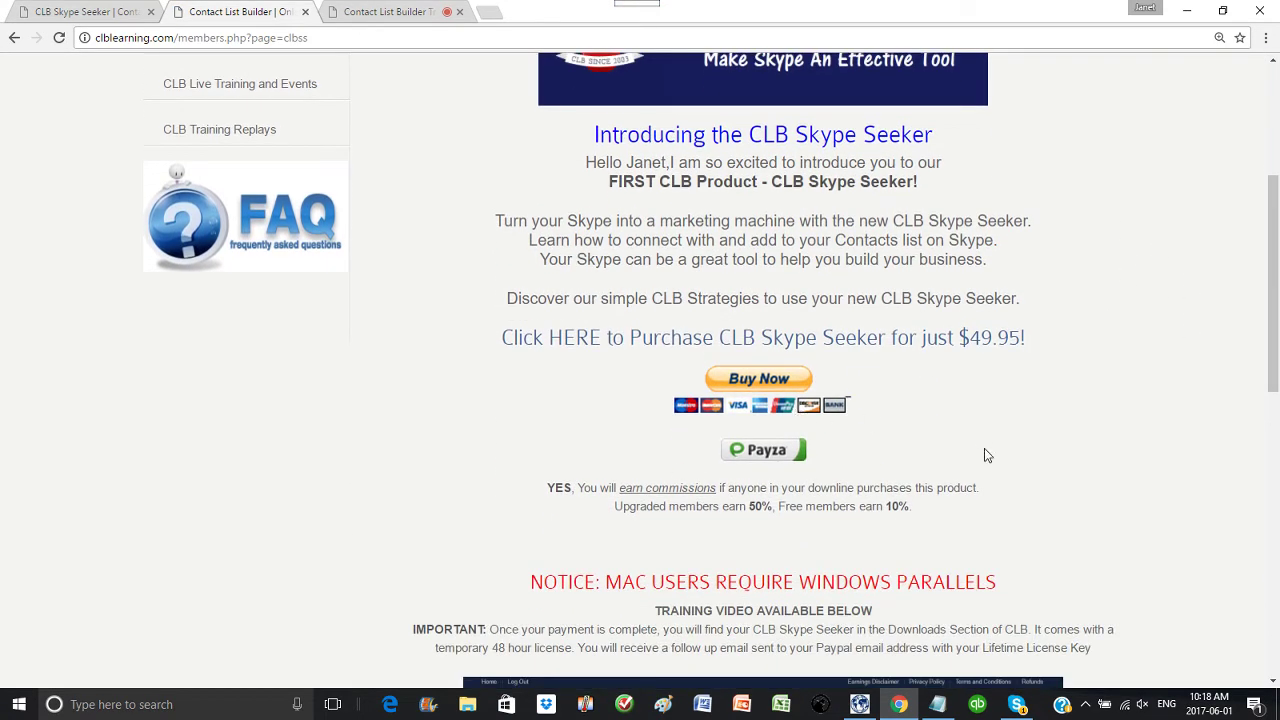
scroll(966, 486, "down", 2)
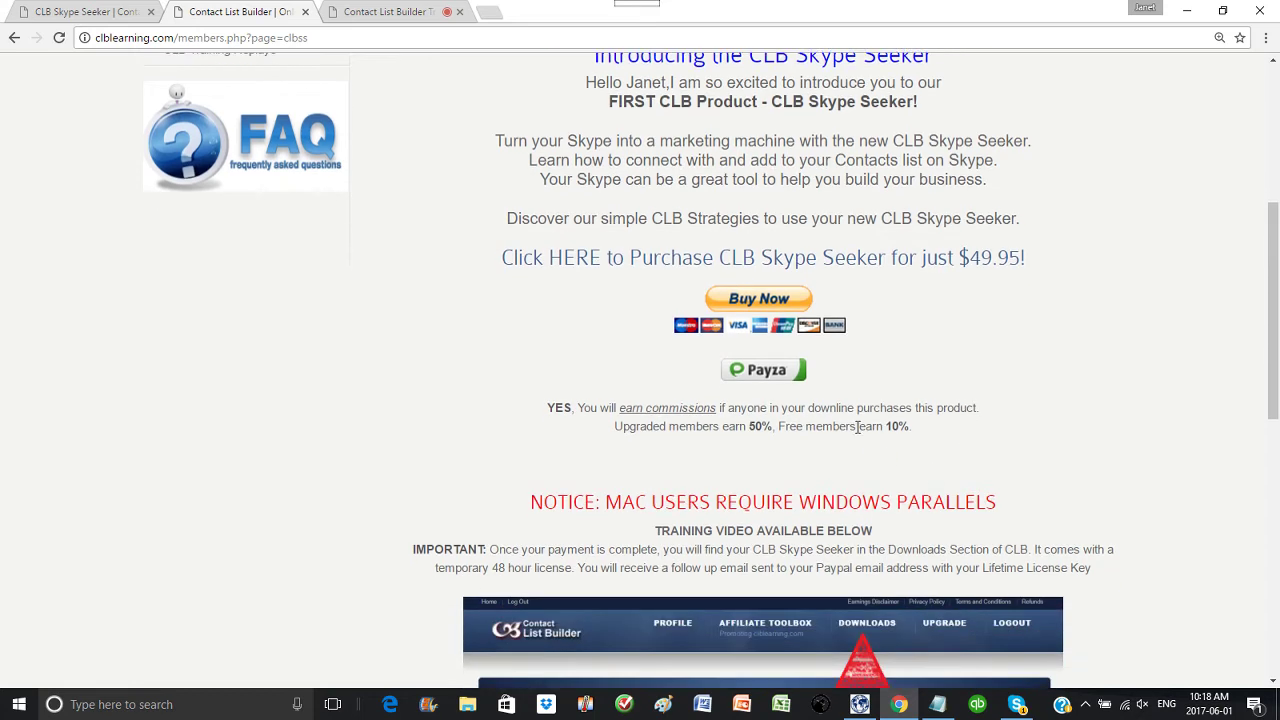
left_click(757, 300)
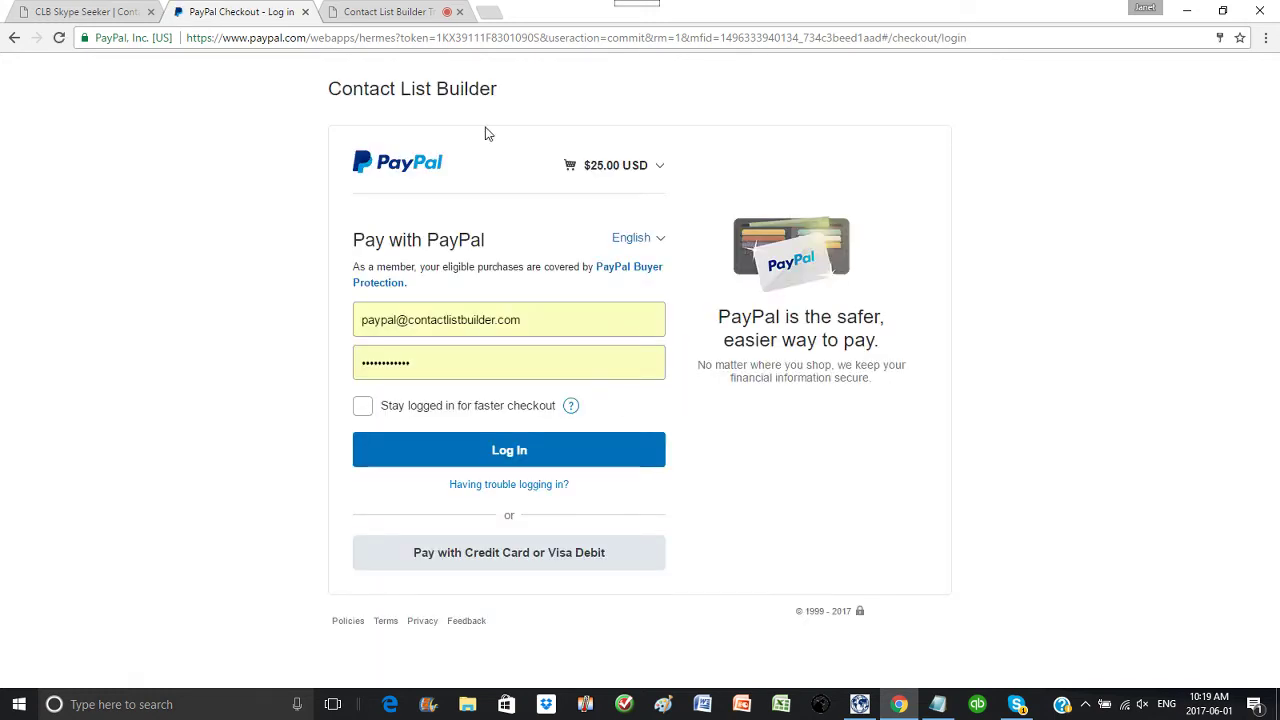
Step: Look over the CLB Skype Seeker sales page on contactlistbuilder.com and return to the PayPal checkout
left_click(57, 10)
scroll(665, 332, "down", 5)
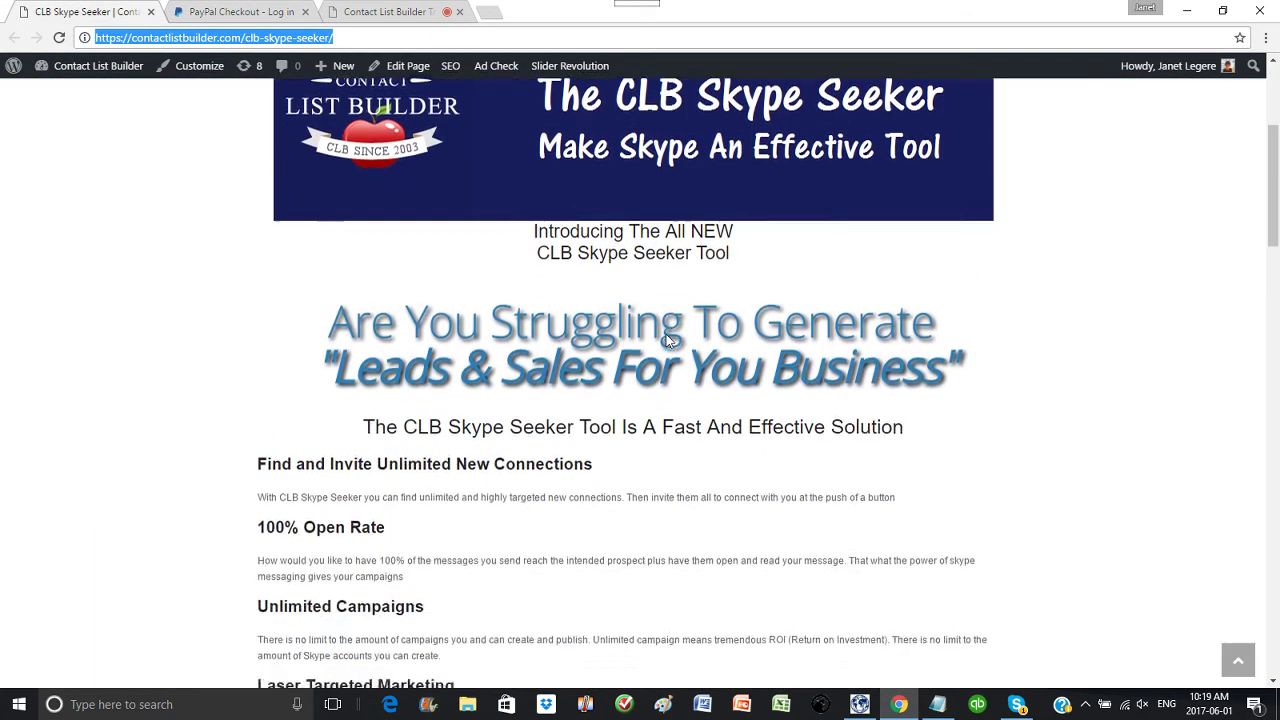
scroll(666, 334, "up", 5)
left_click(250, 12)
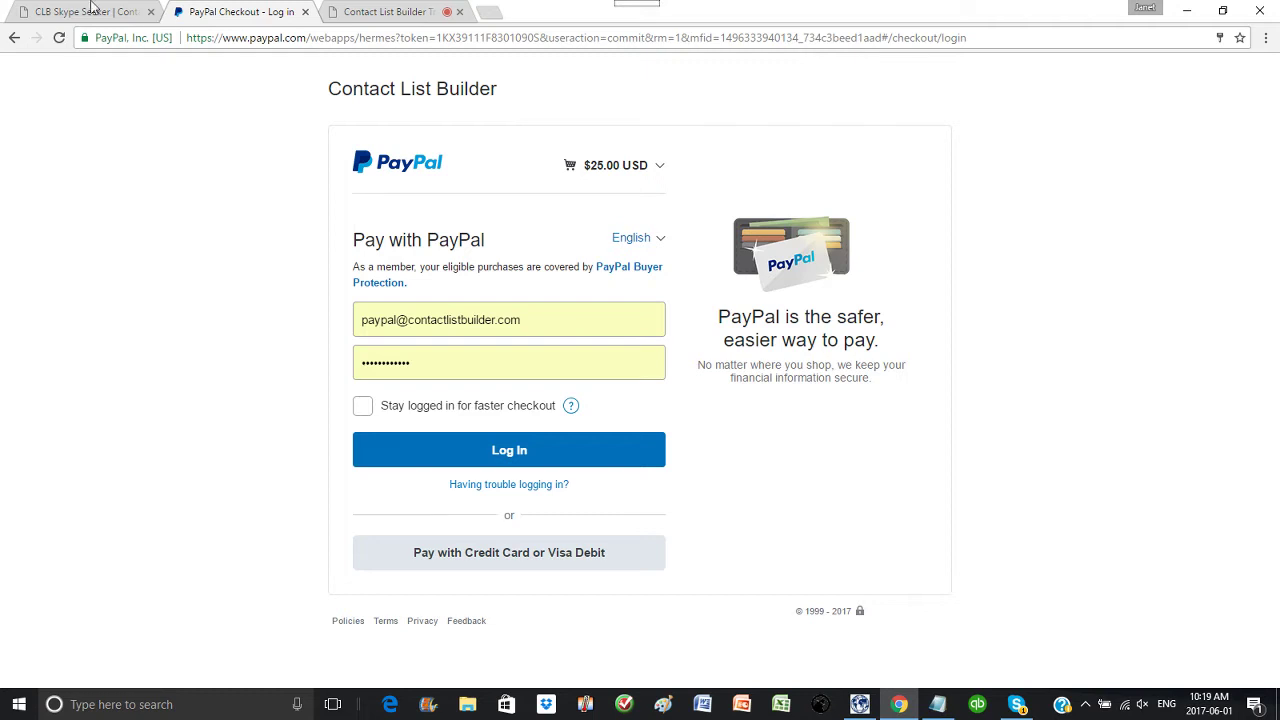
Step: Go back from the checkout to the CLB Skype Seeker members page and open the product Downloads list
left_click(14, 37)
left_click(14, 38)
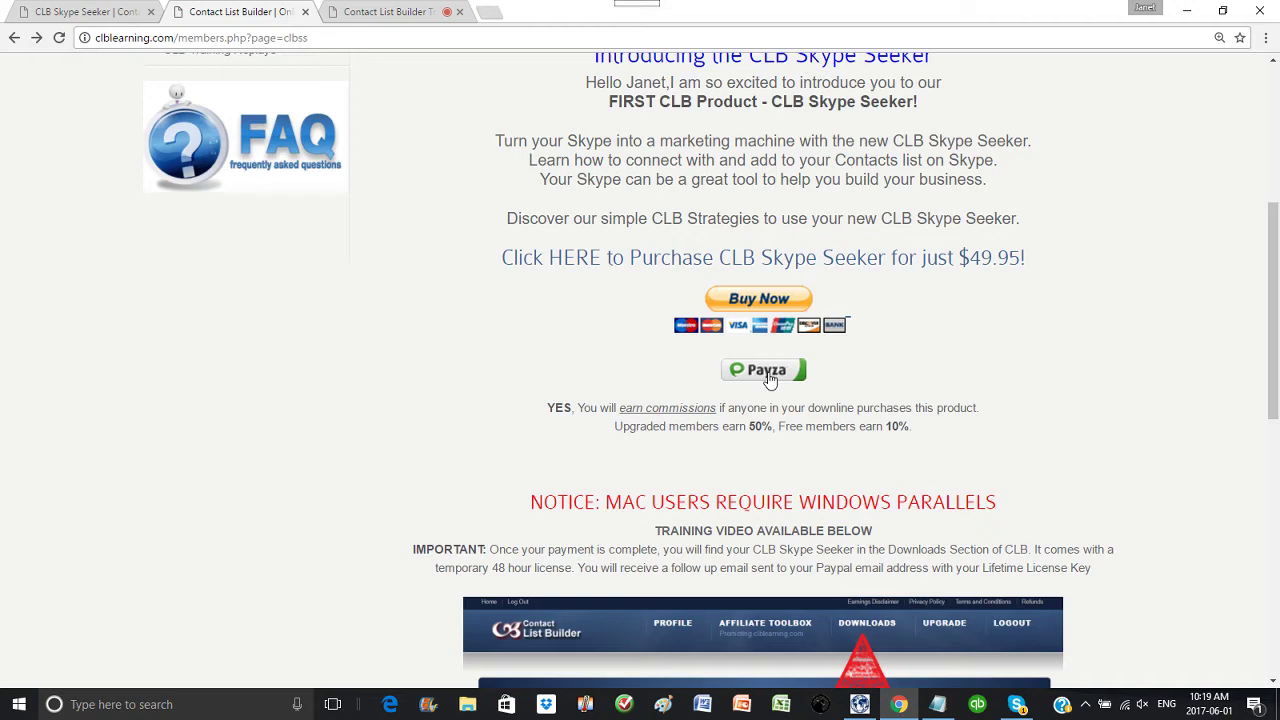
scroll(1016, 384, "up", 3)
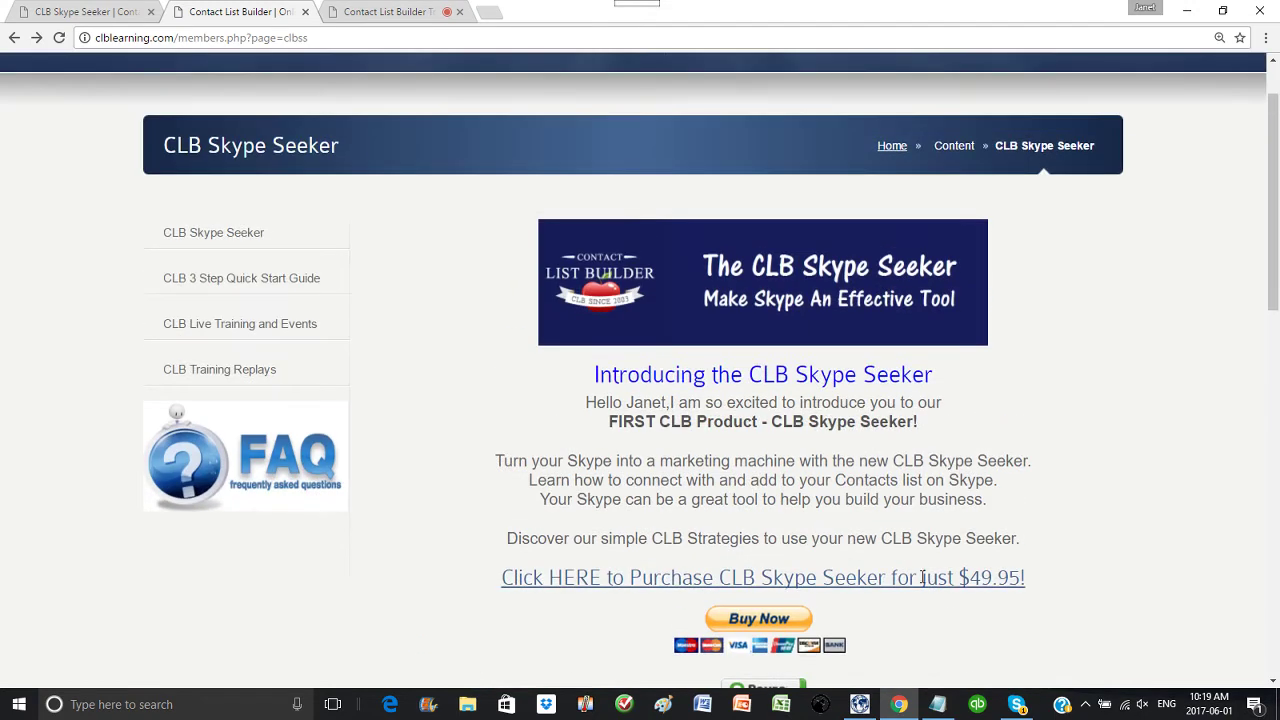
scroll(948, 540, "down", 1)
scroll(692, 425, "up", 2)
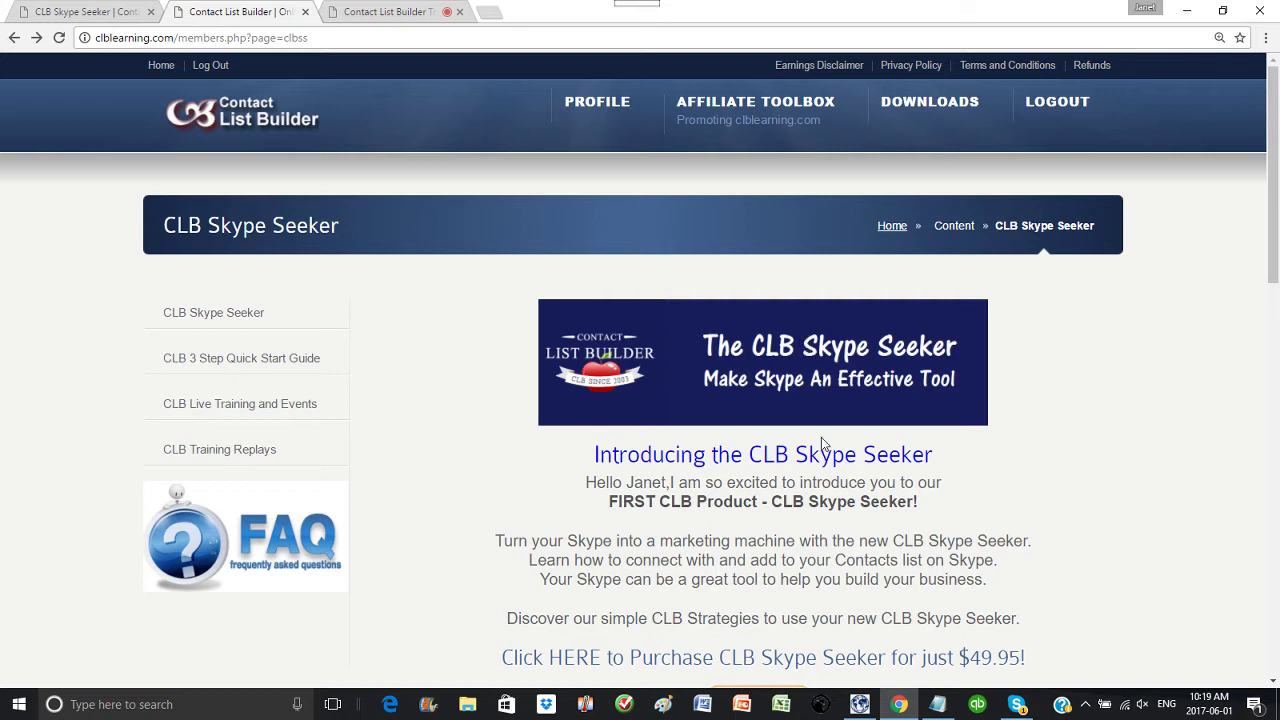
left_click(930, 113)
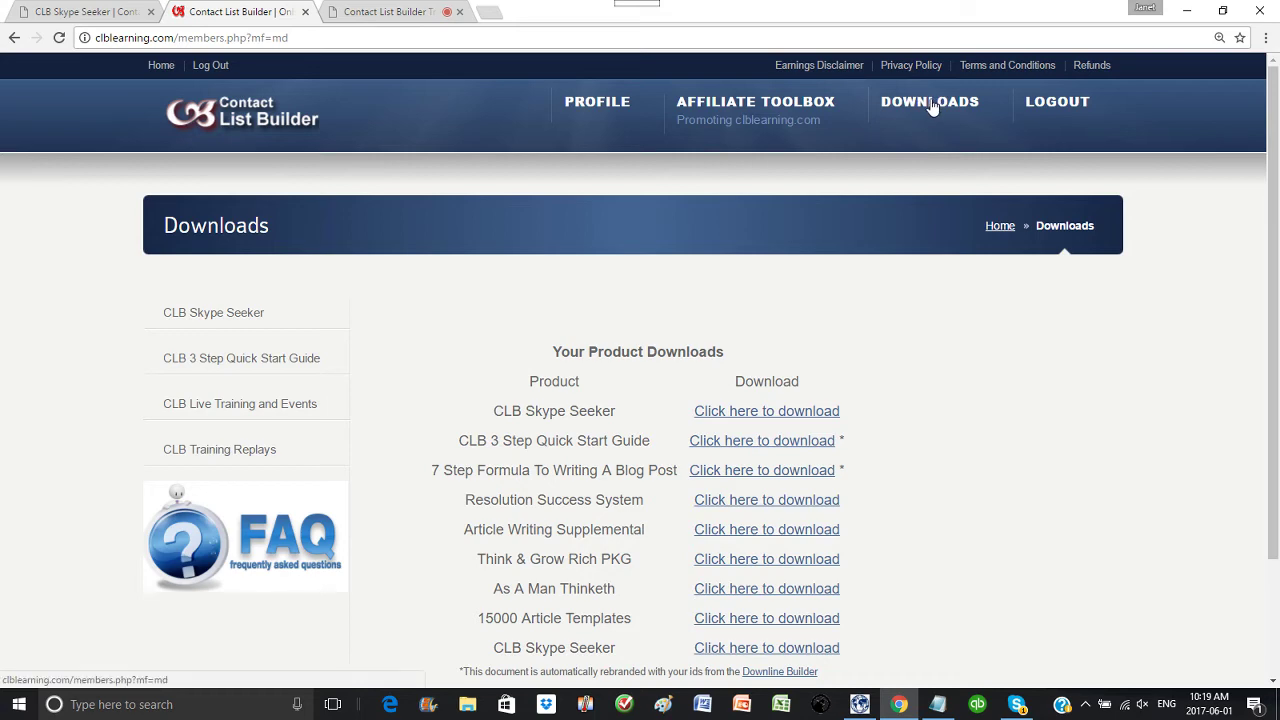
scroll(930, 116, "down", 3)
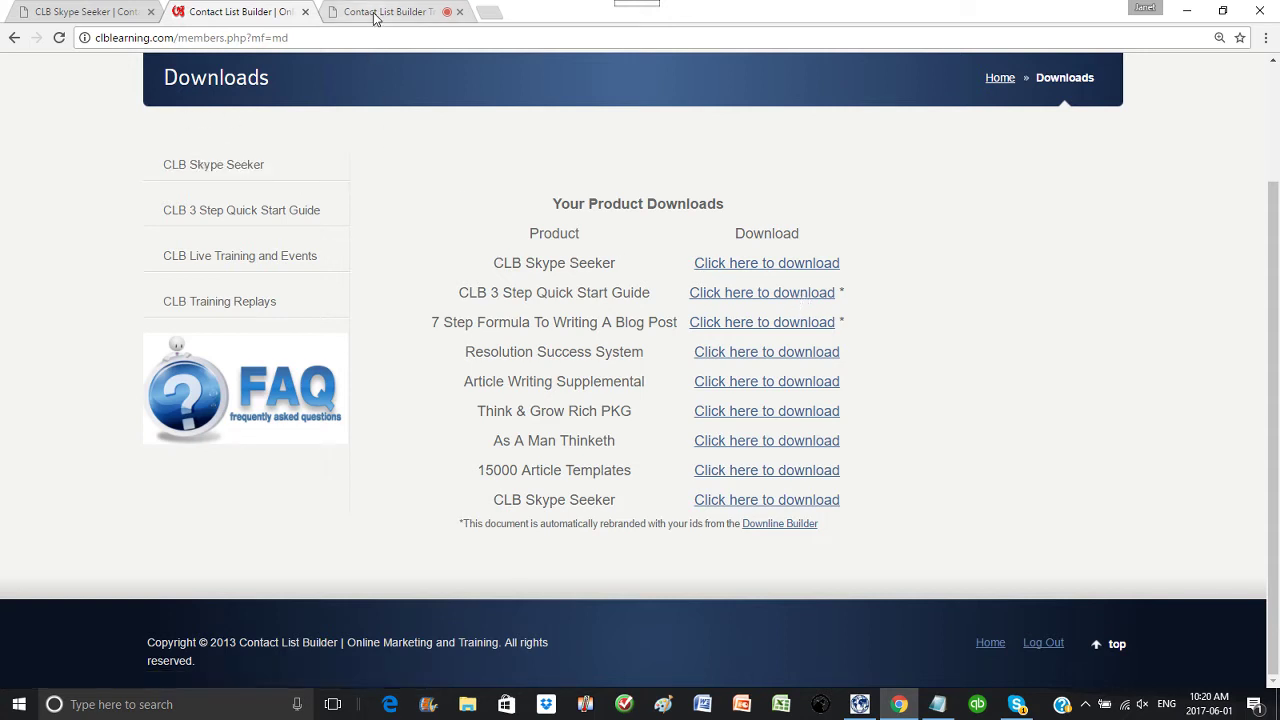
Step: Copy the download link of the CLB 3 Step Quick Start Guide and paste it into a new Notepad document
right_click(746, 294)
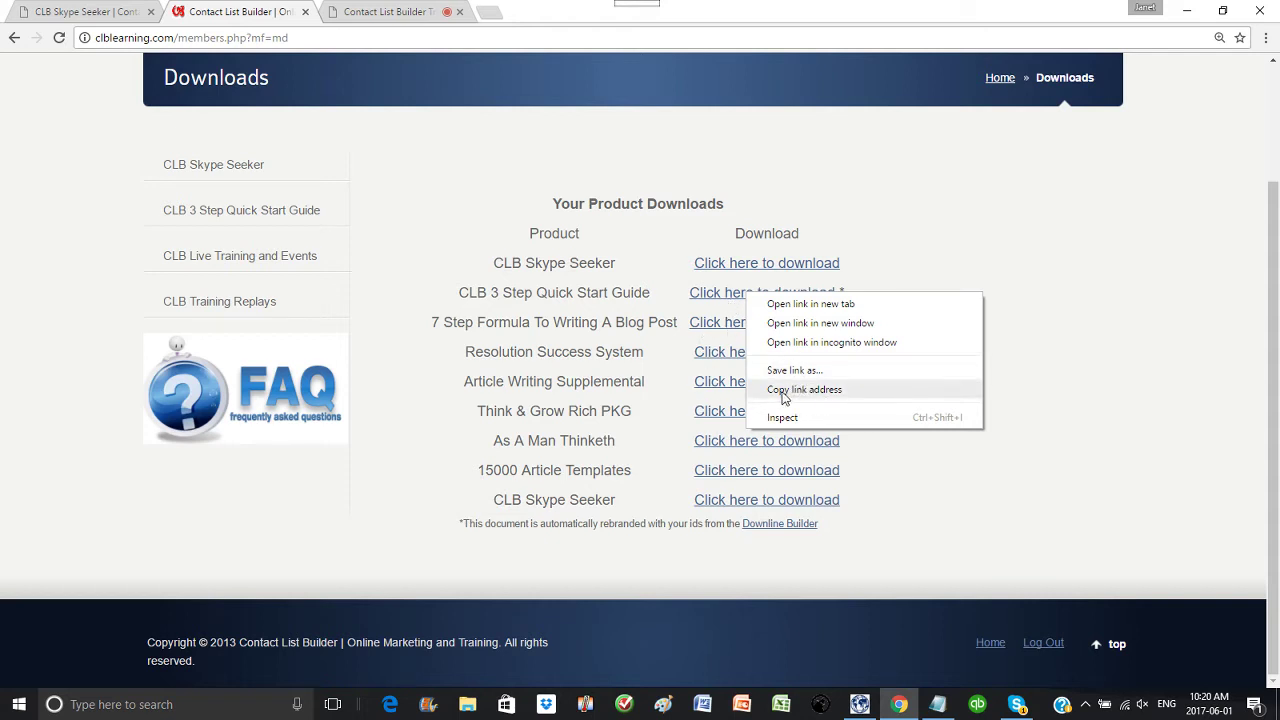
right_click(715, 297)
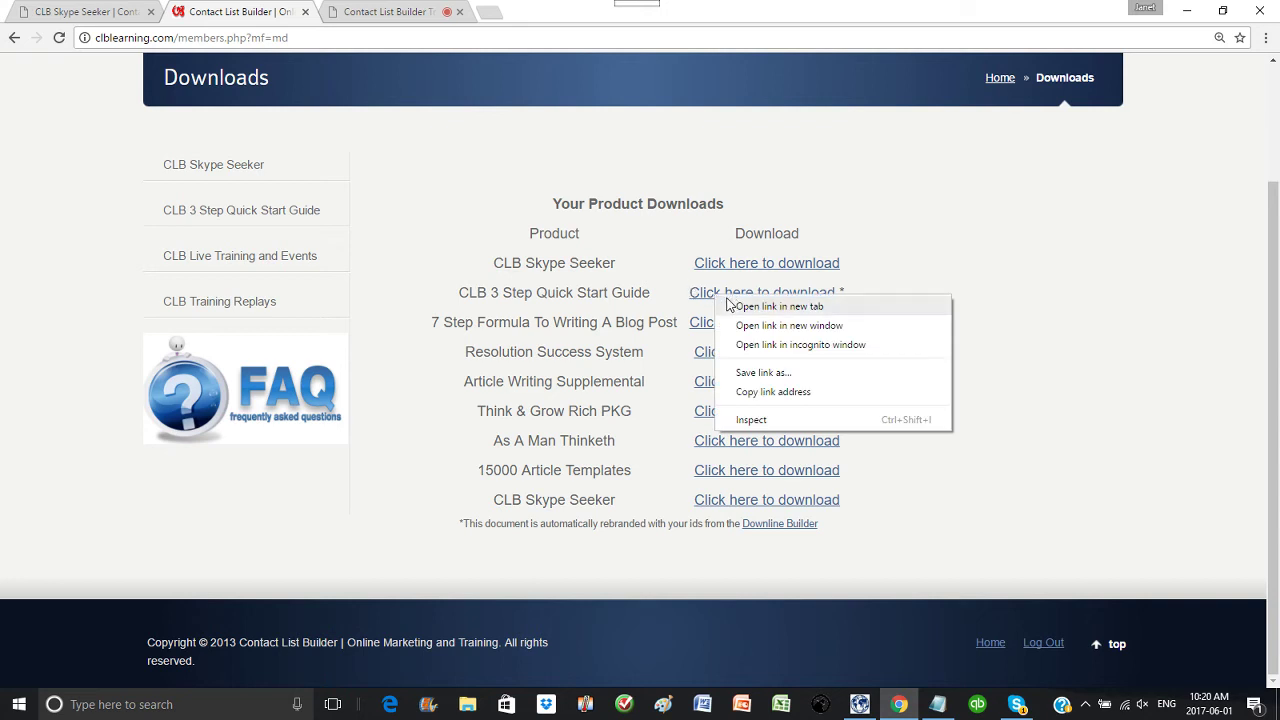
left_click(770, 398)
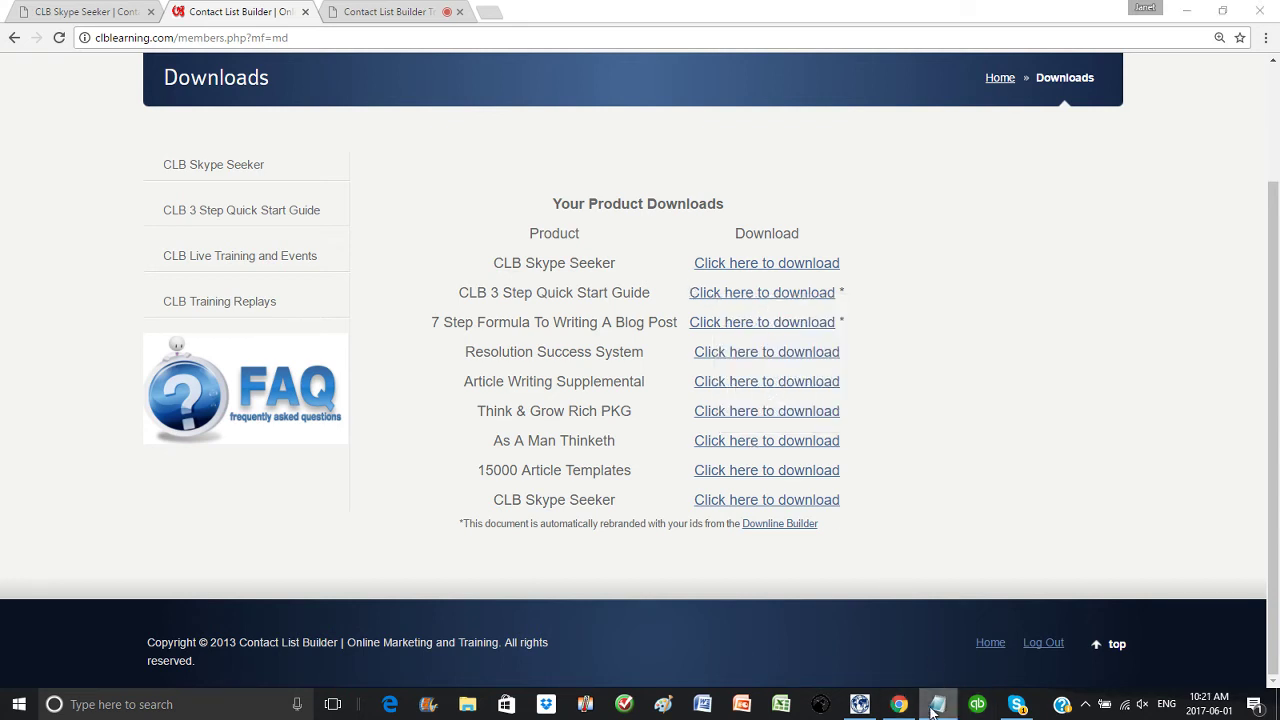
right_click(937, 704)
left_click(878, 618)
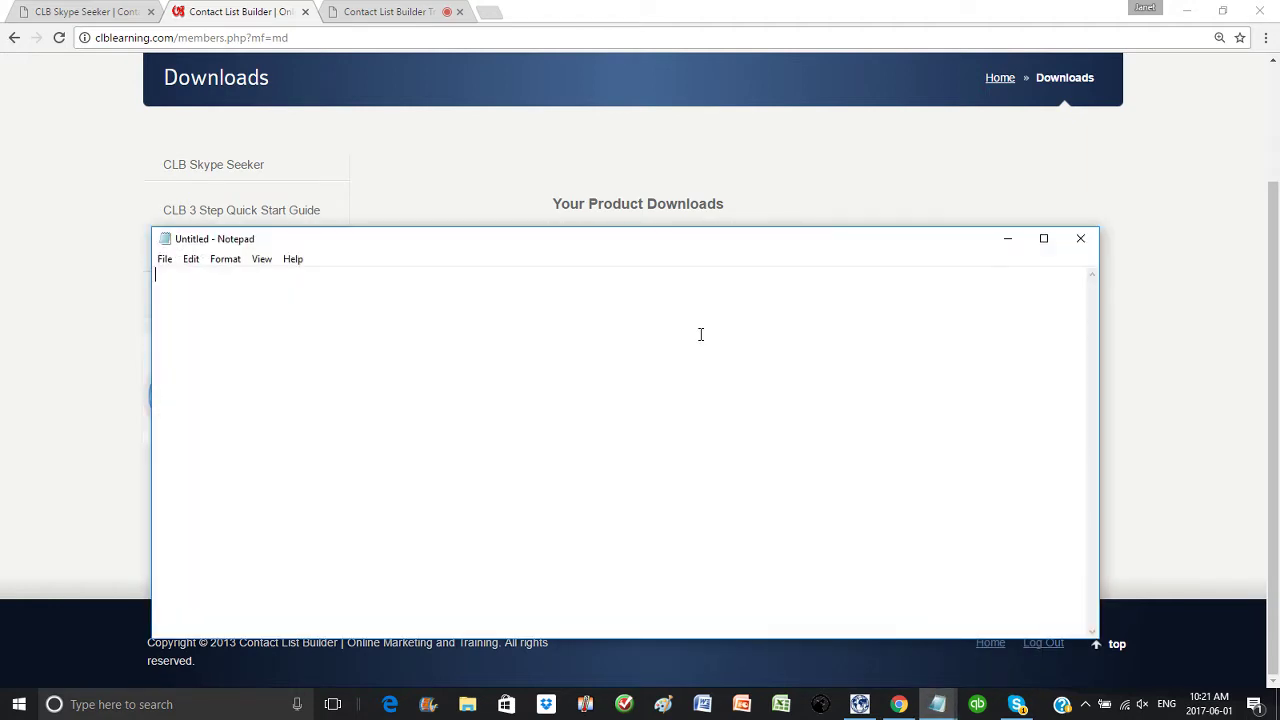
right_click(721, 426)
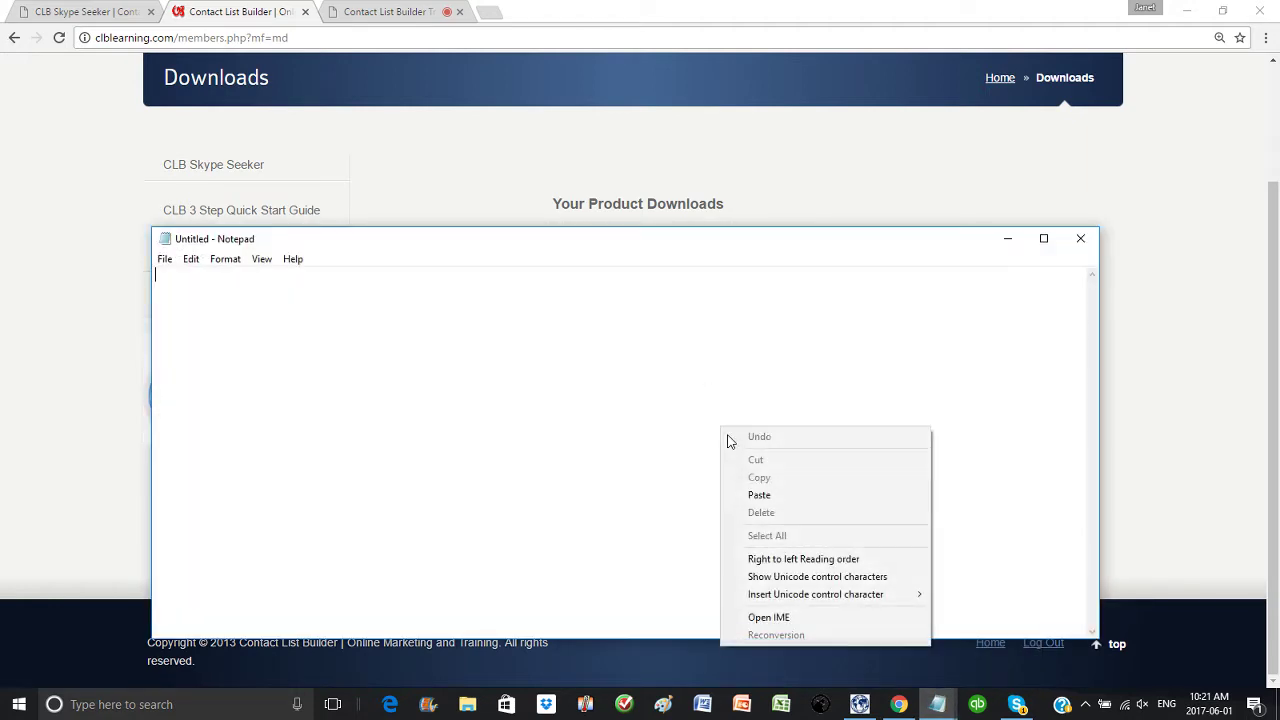
left_click(788, 497)
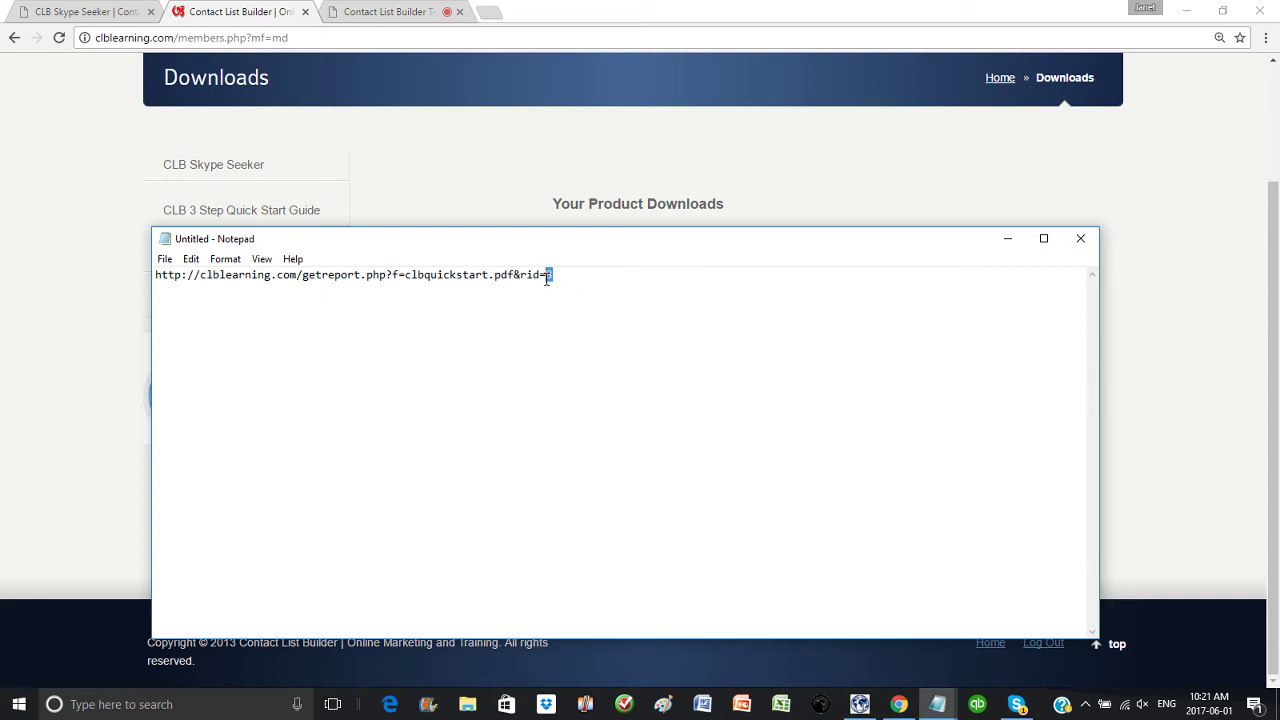
Step: Select the entire pasted guide link in Notepad and bring the Downloads page back to the front
left_click(568, 321)
left_click_drag(566, 277, 121, 267)
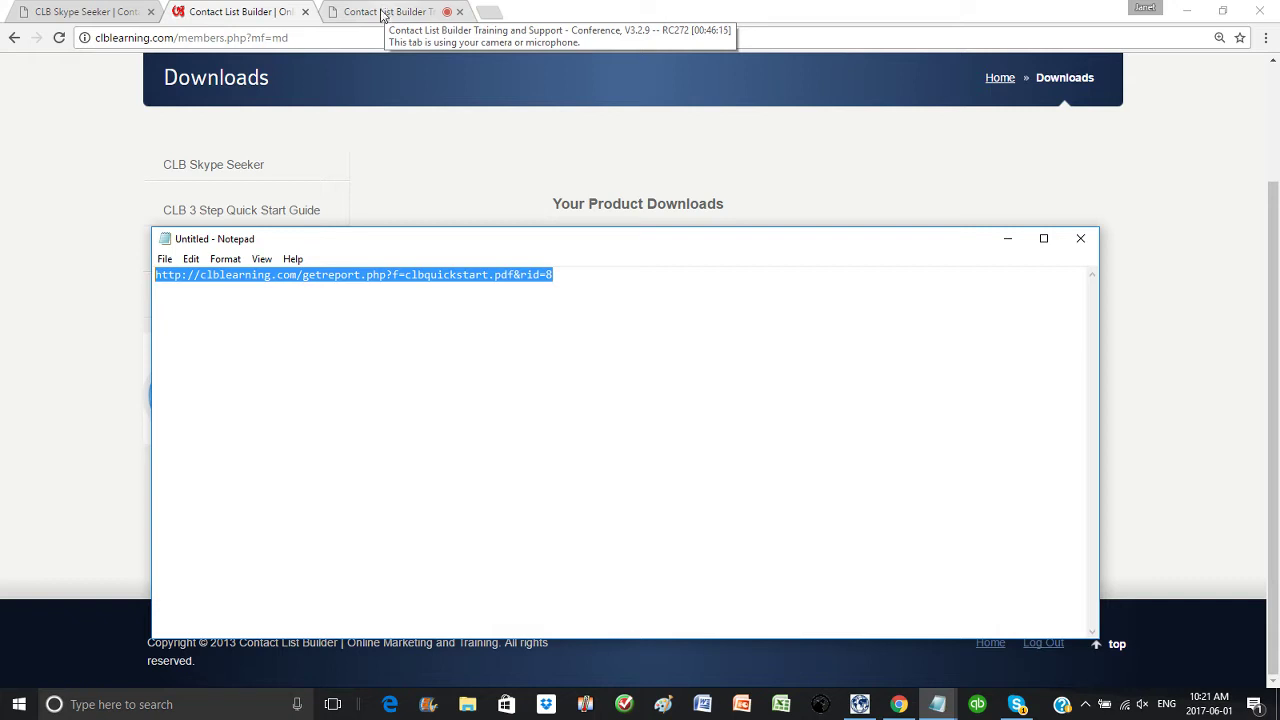
left_click(250, 20)
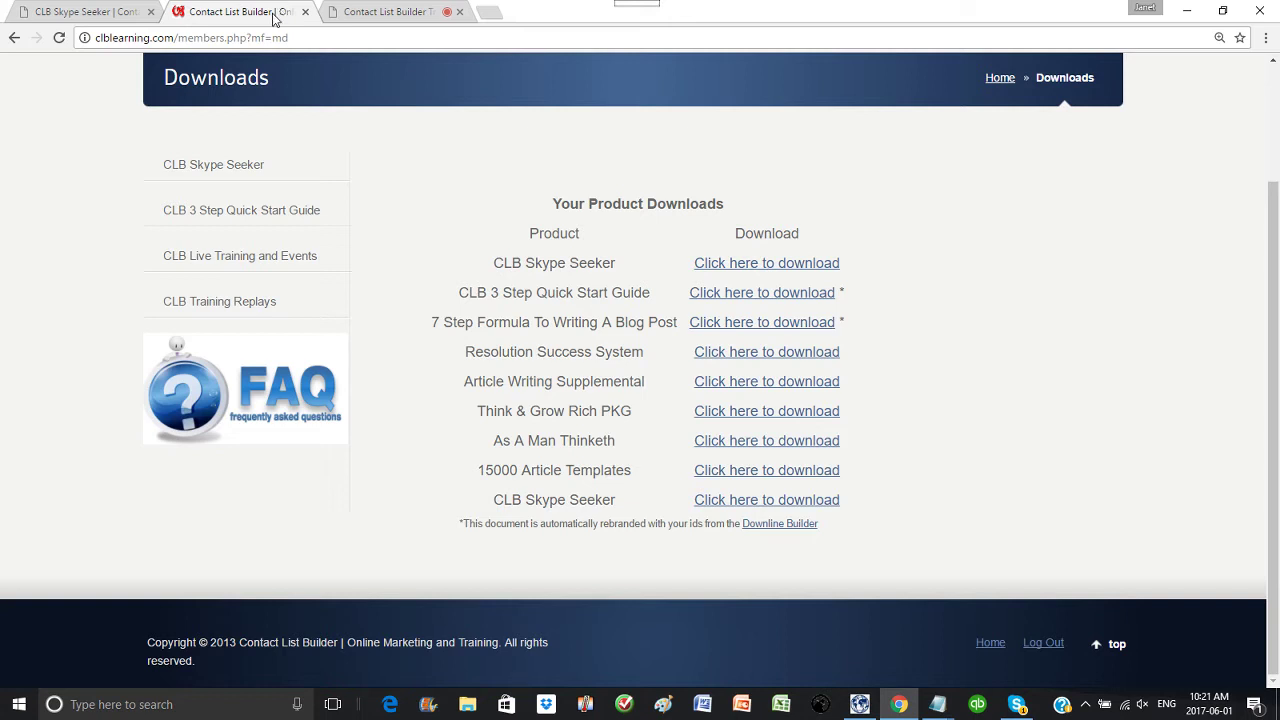
left_click(767, 272)
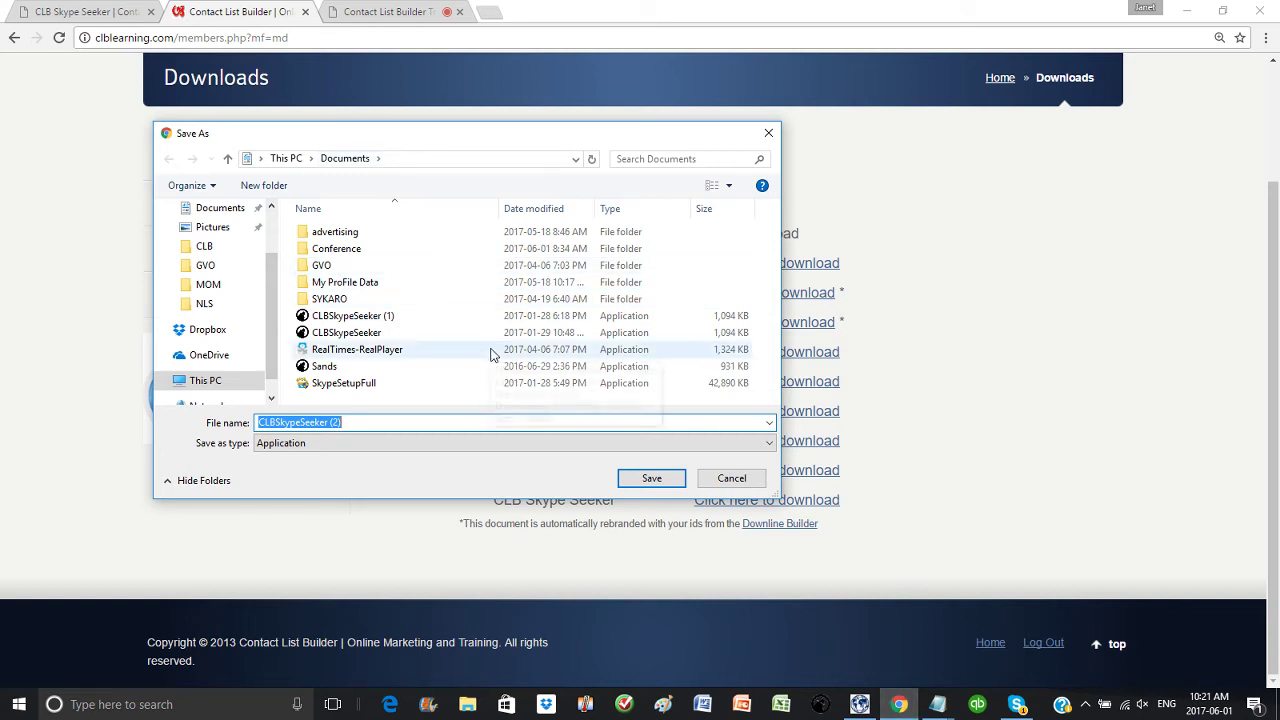
left_click(348, 423)
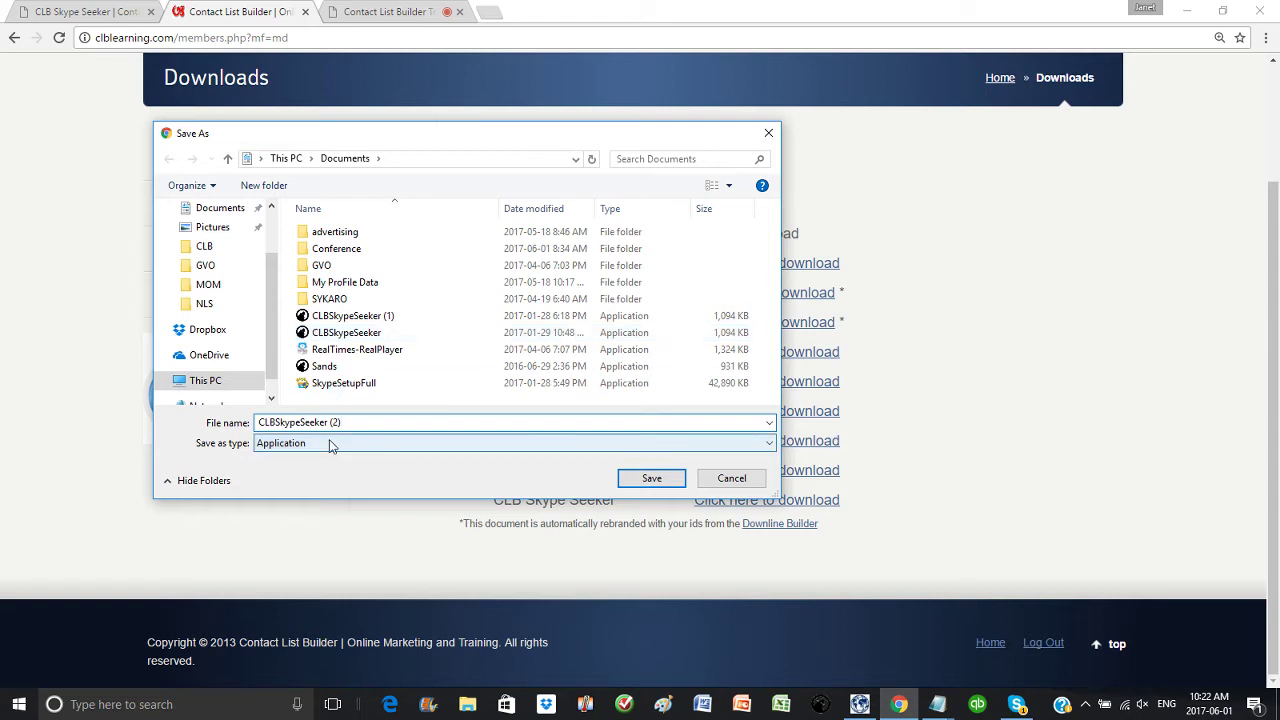
left_click(768, 136)
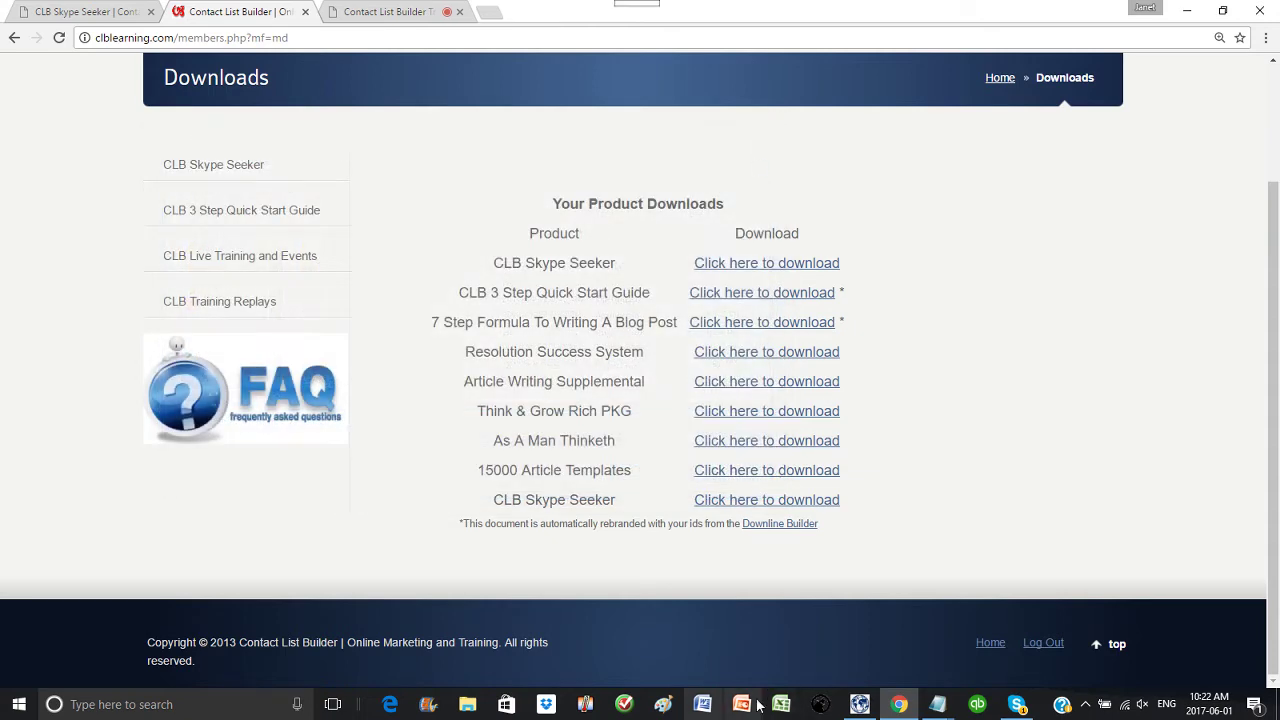
Step: Launch CLB Skype Seeker, bring up the Skype window, and switch back to CLB Skype Seeker
left_click(821, 706)
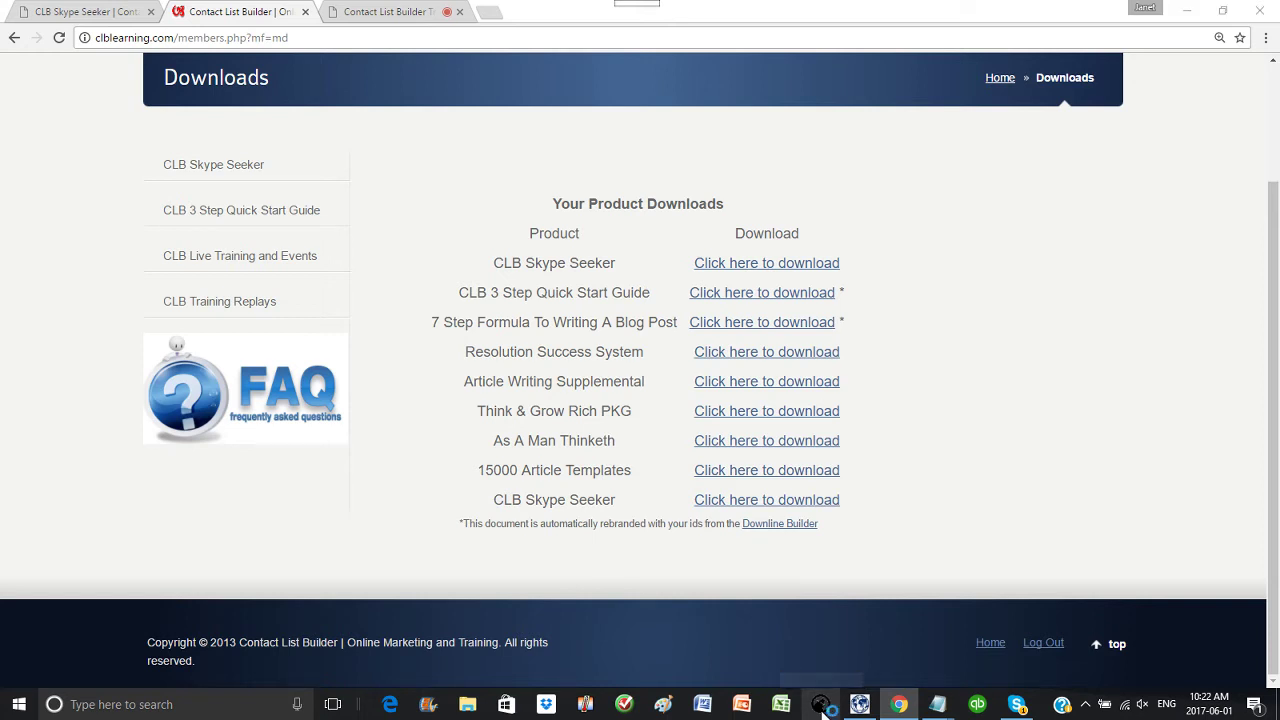
left_click(1017, 706)
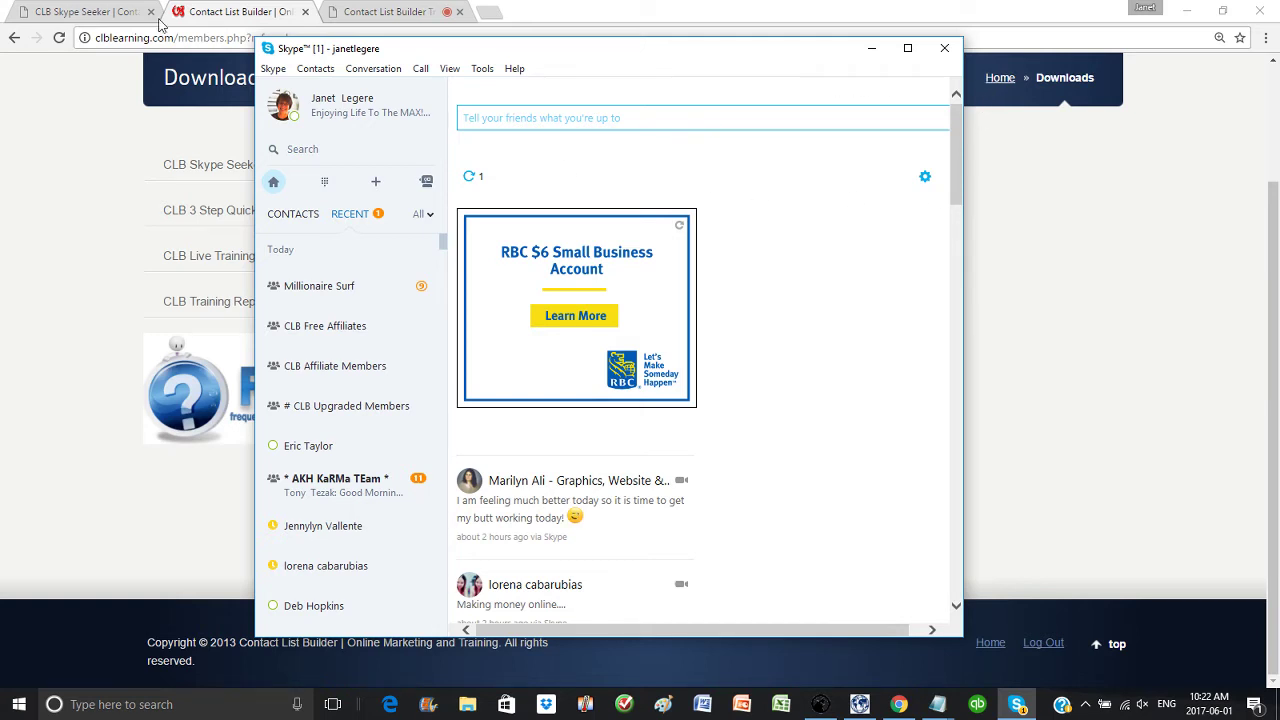
mouse_move(813, 707)
left_click(820, 704)
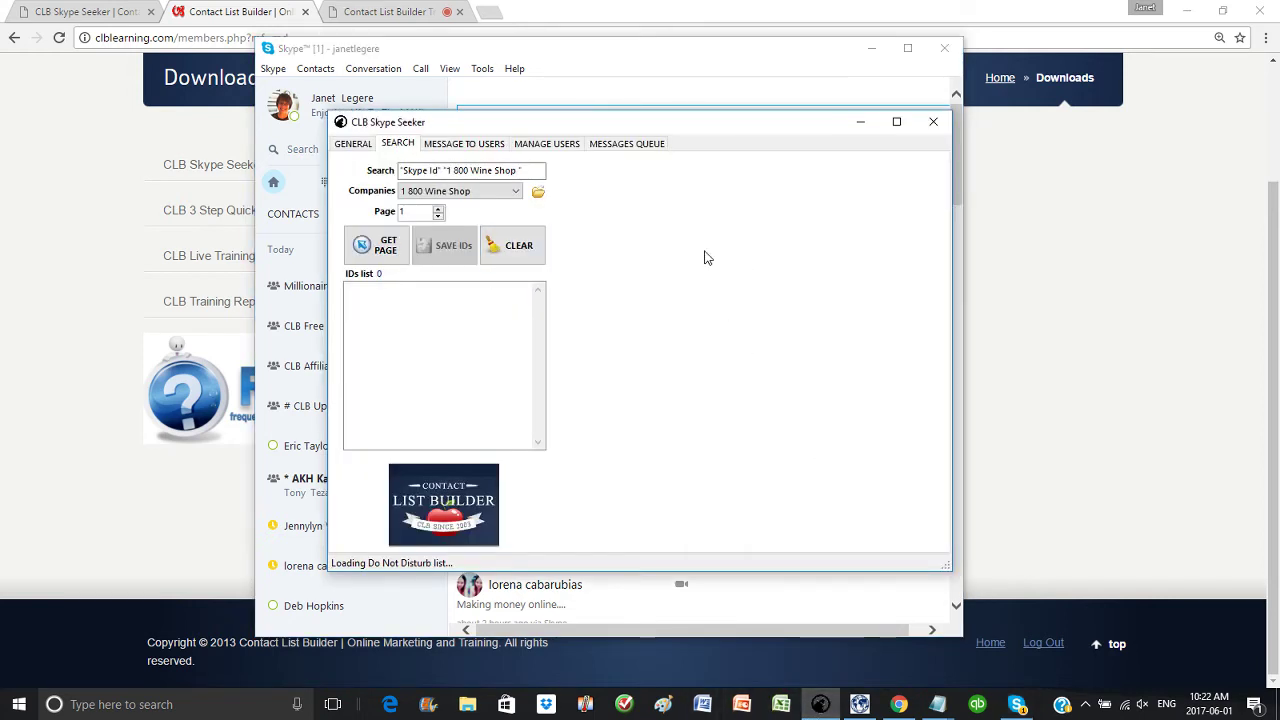
Step: Minimize Skype and show the general settings of CLB Skype Seeker
left_click(871, 55)
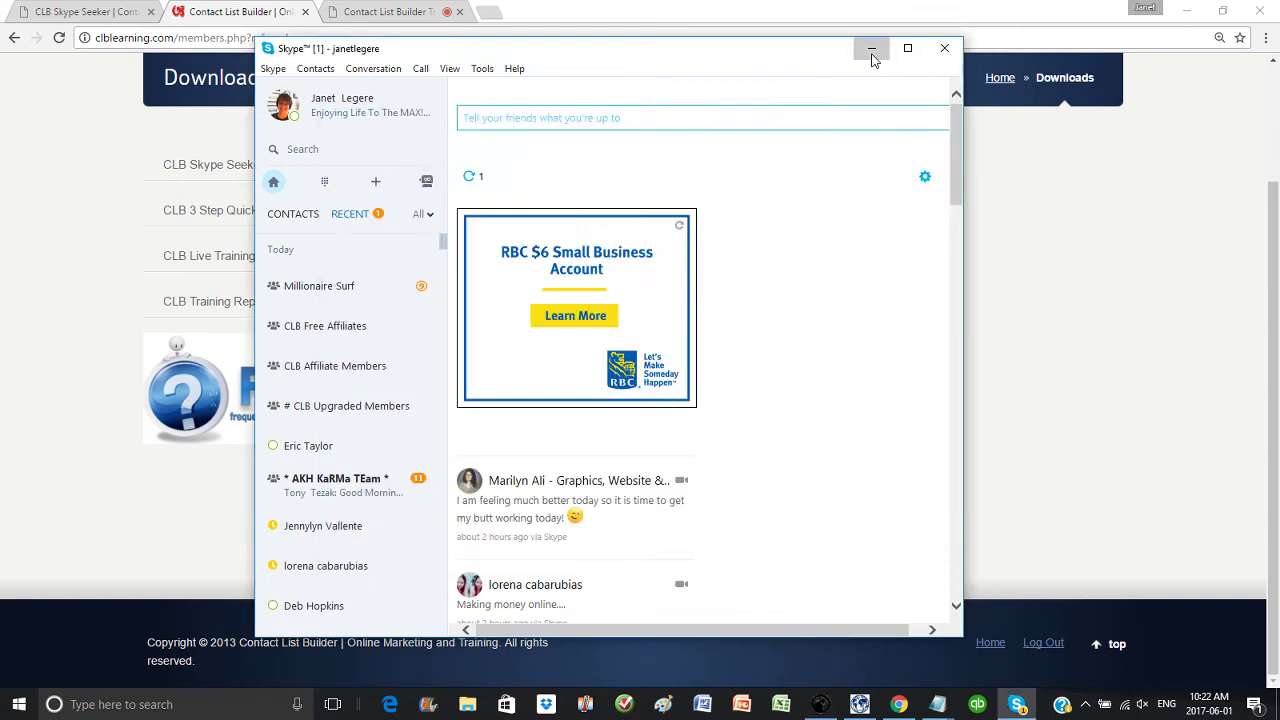
left_click(871, 52)
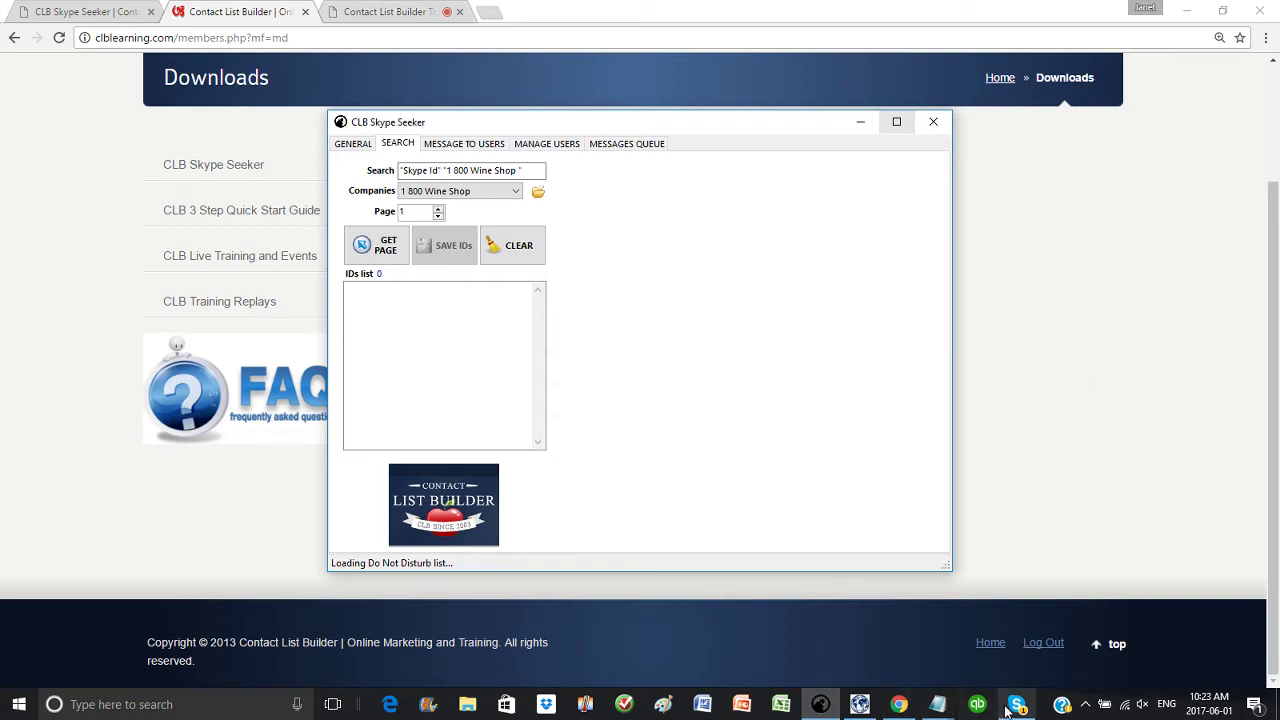
left_click(860, 121)
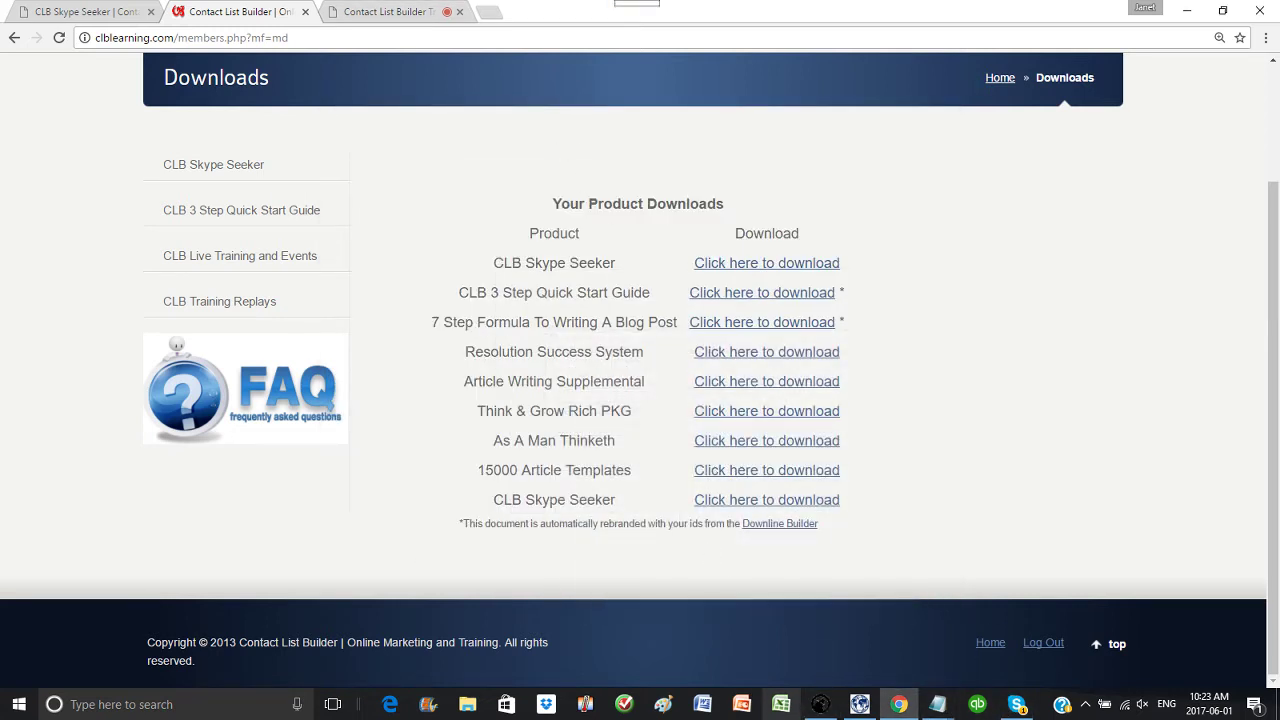
left_click(820, 704)
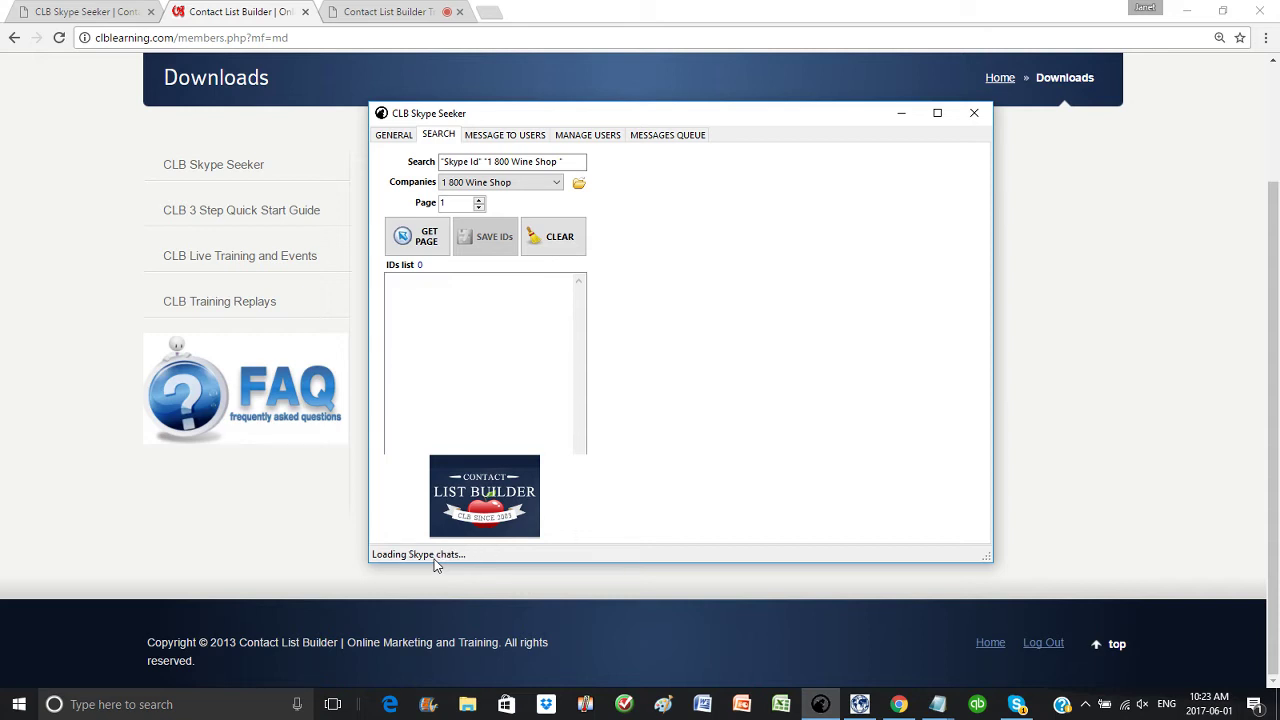
left_click(393, 136)
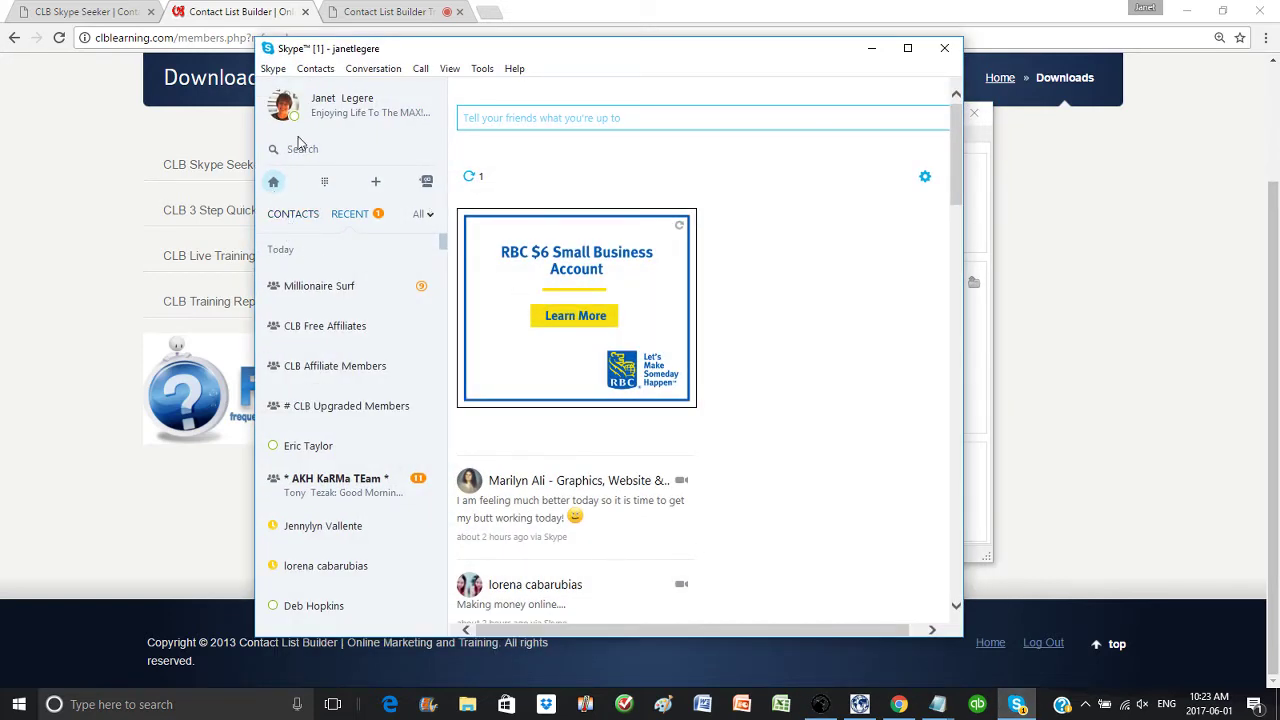
Step: Look over Skype's commands for managing contacts and contact lists, and its recent conversations
left_click(325, 78)
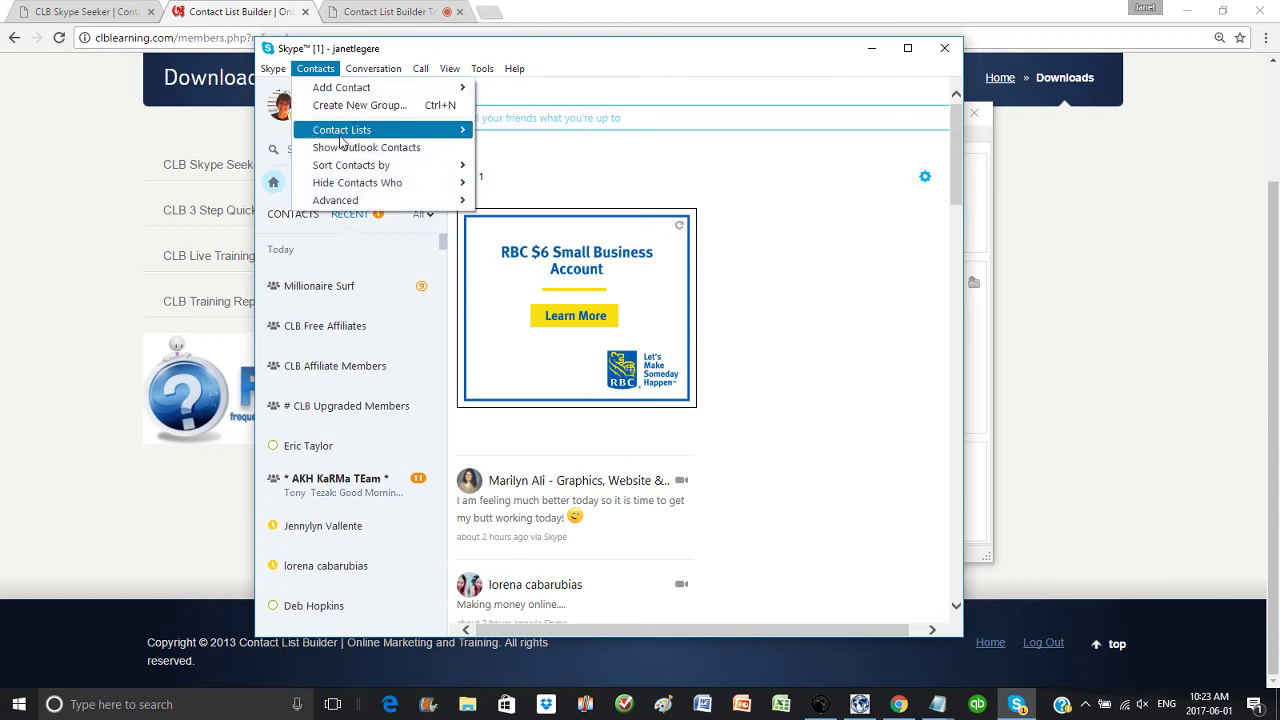
mouse_move(328, 137)
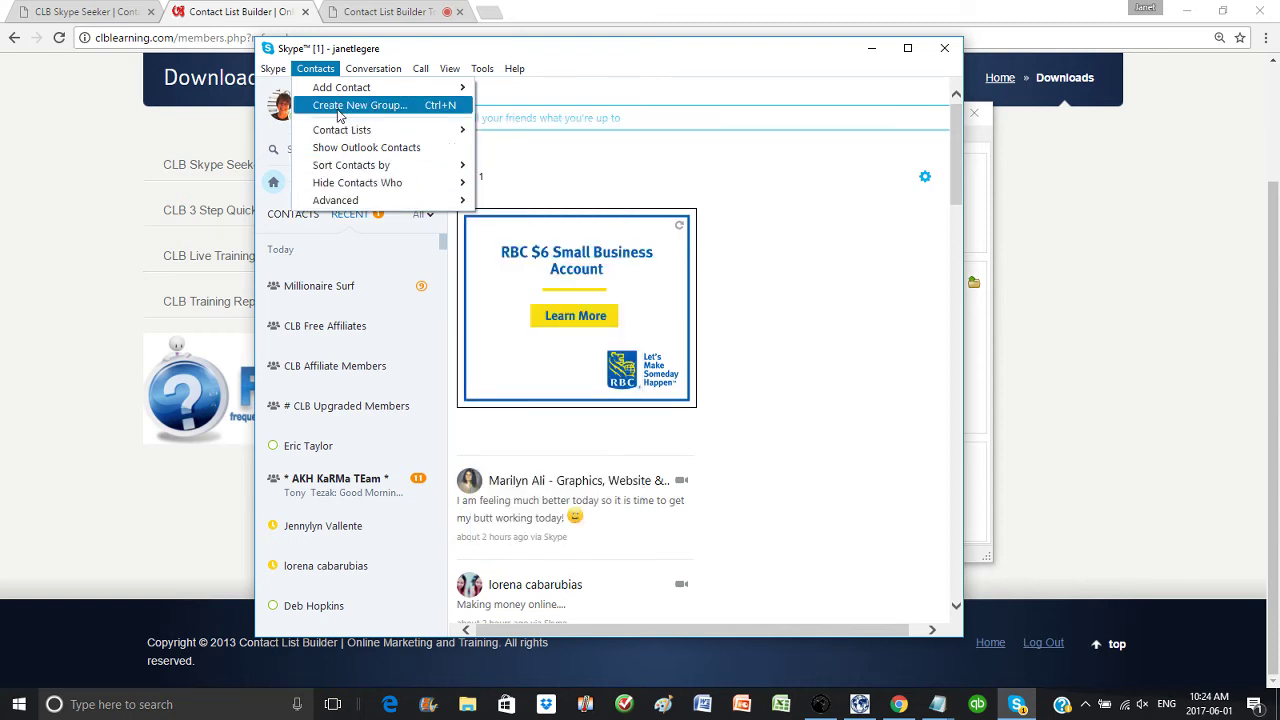
mouse_move(276, 70)
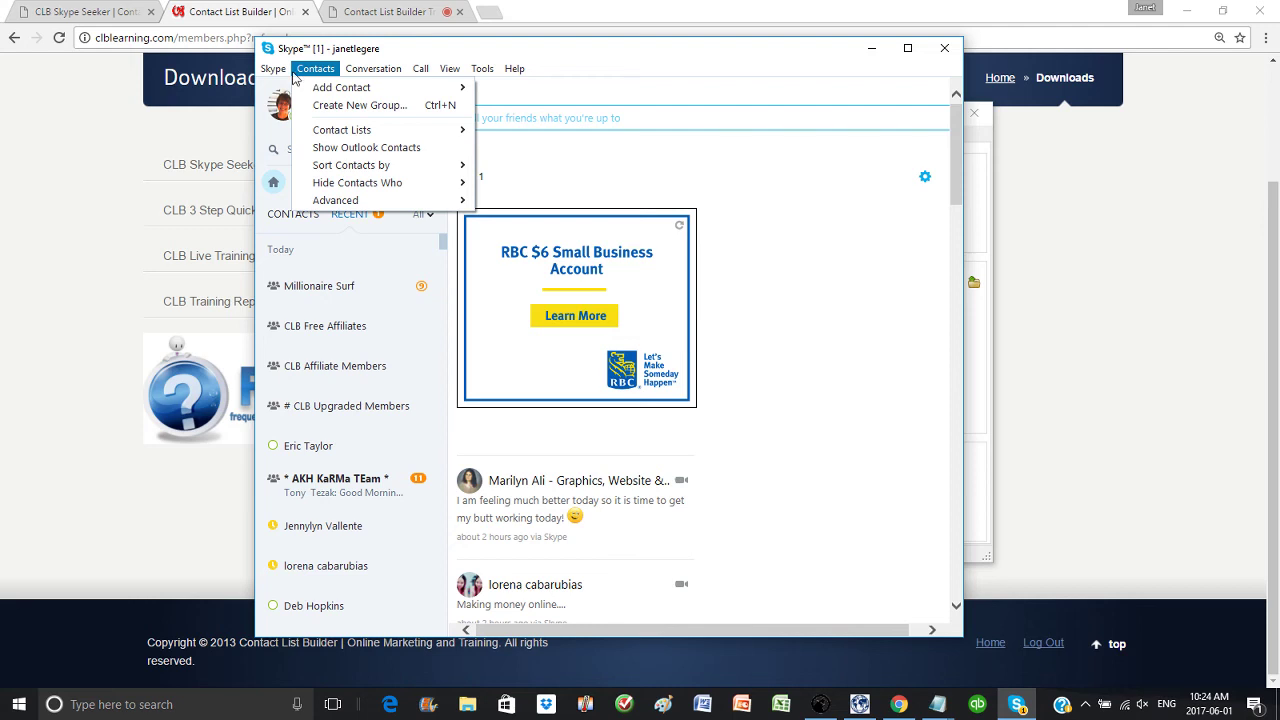
left_click(274, 68)
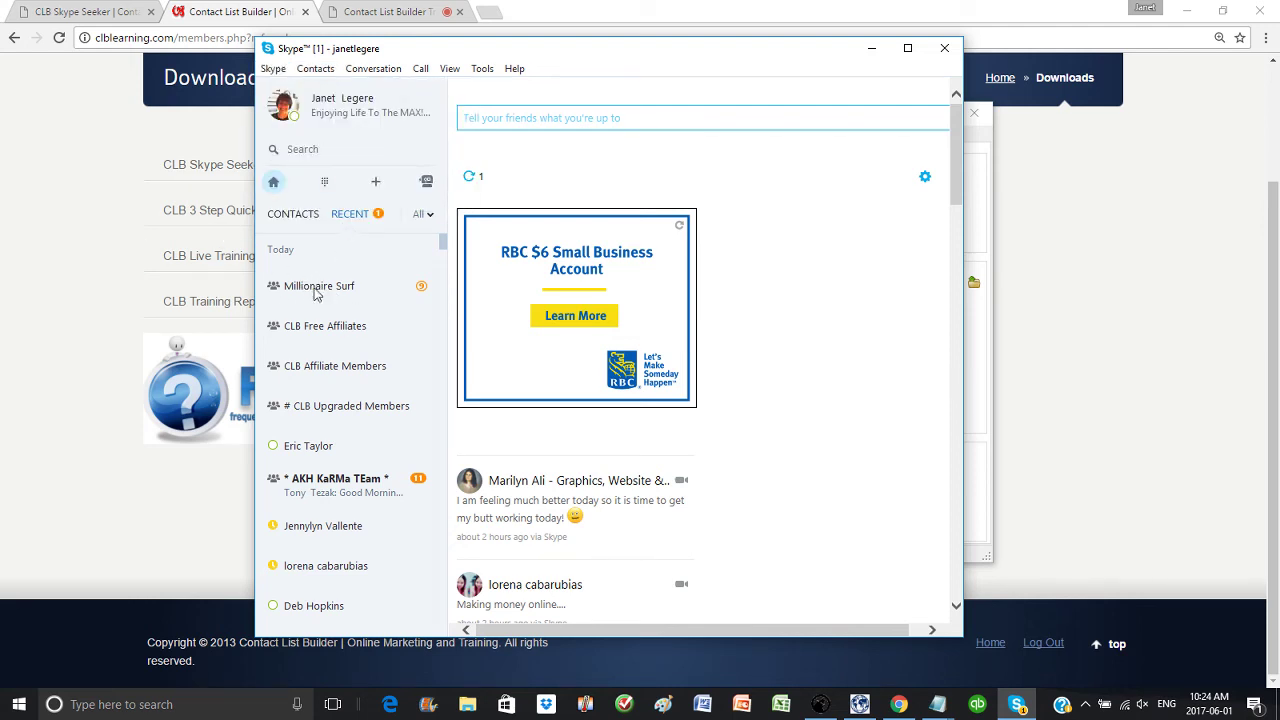
left_click(305, 288)
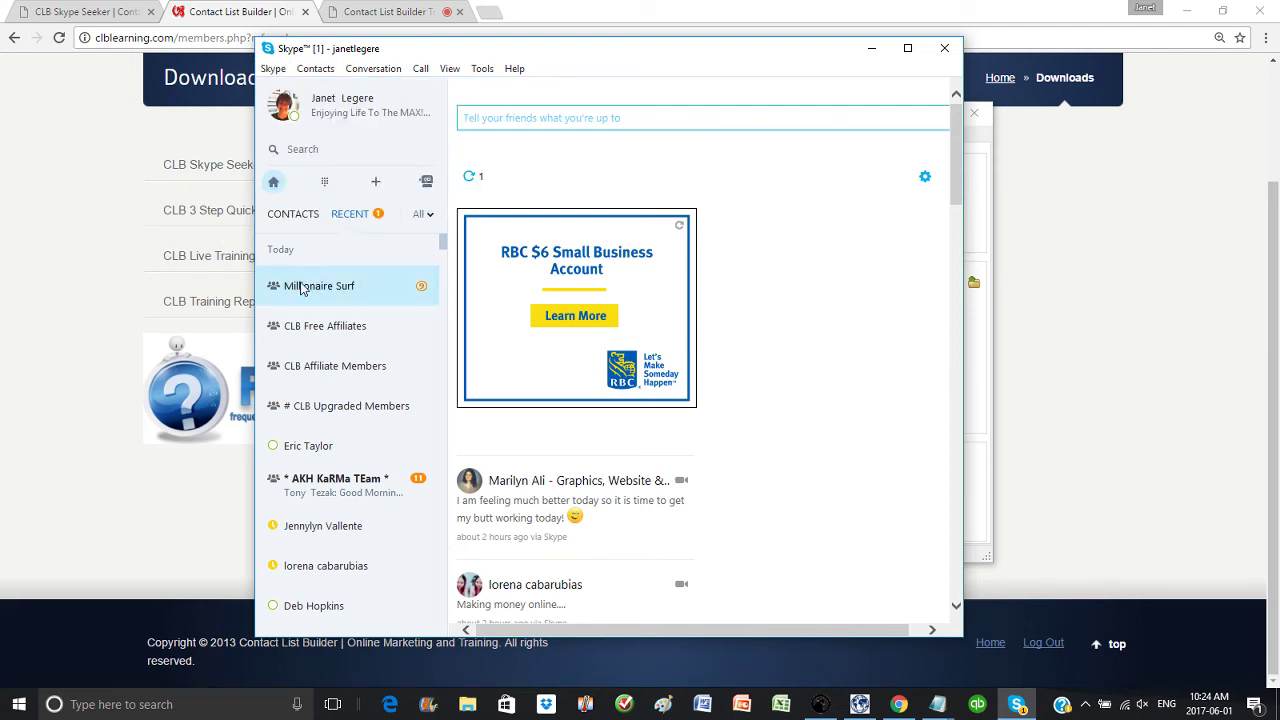
Step: Open the CLB Free Affiliates group chat in Skype, browse the full contacts list, and expand the group's participant list
left_click(312, 330)
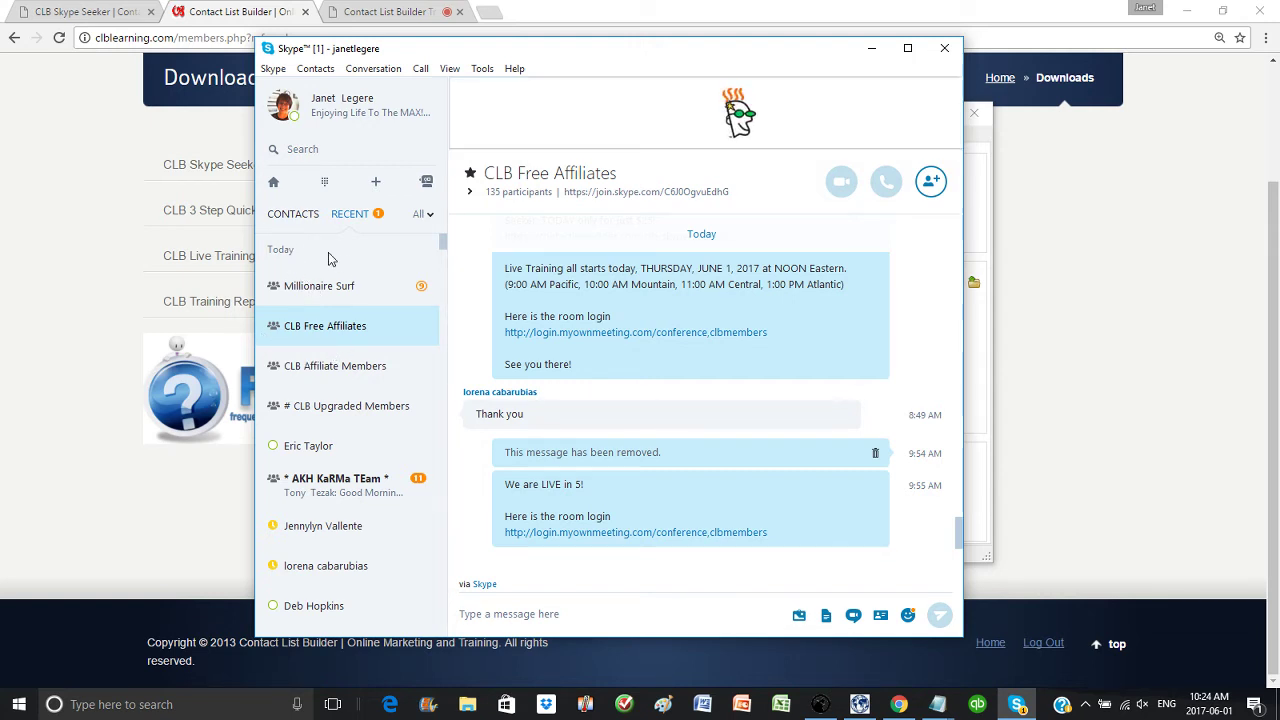
left_click(308, 215)
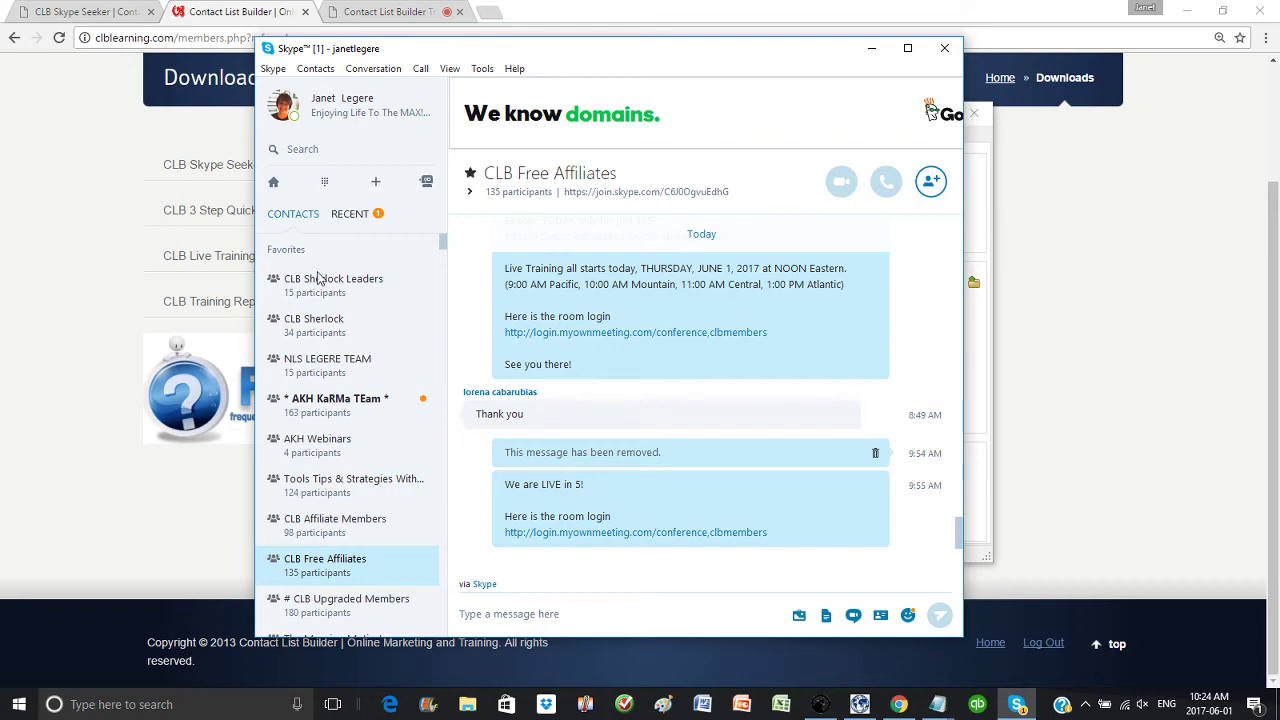
scroll(335, 306, "down", 2)
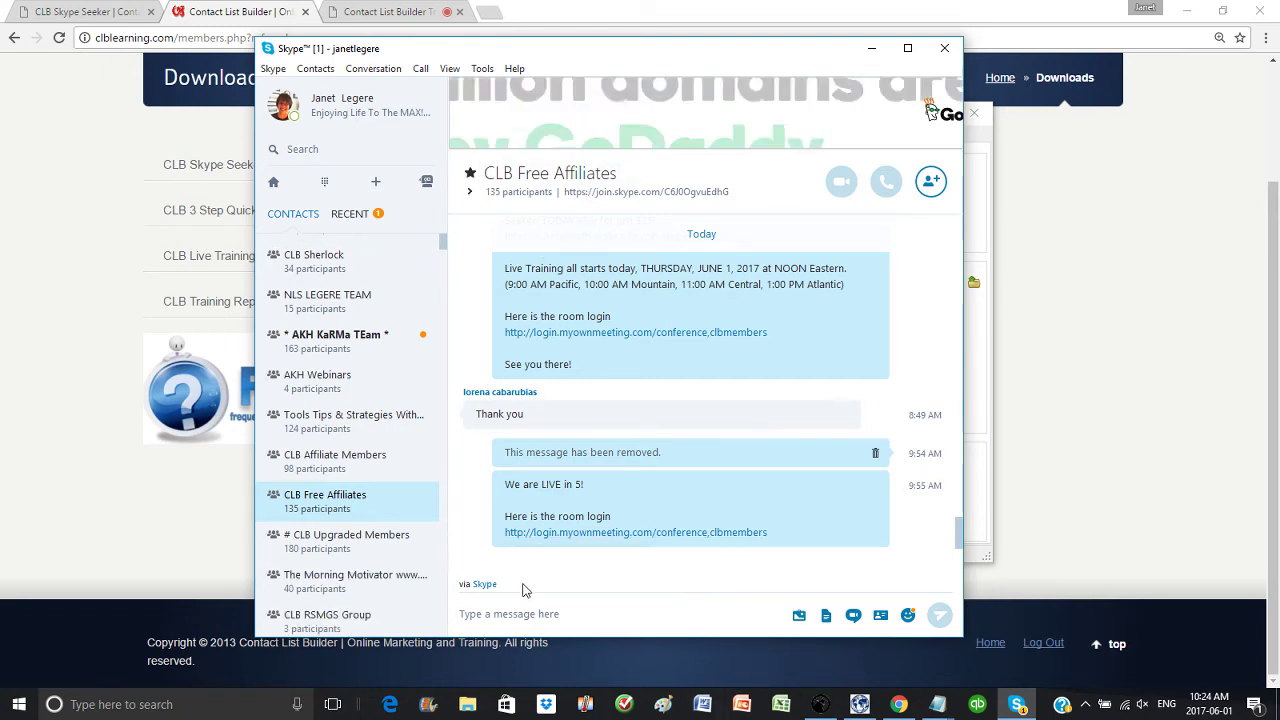
left_click(490, 614)
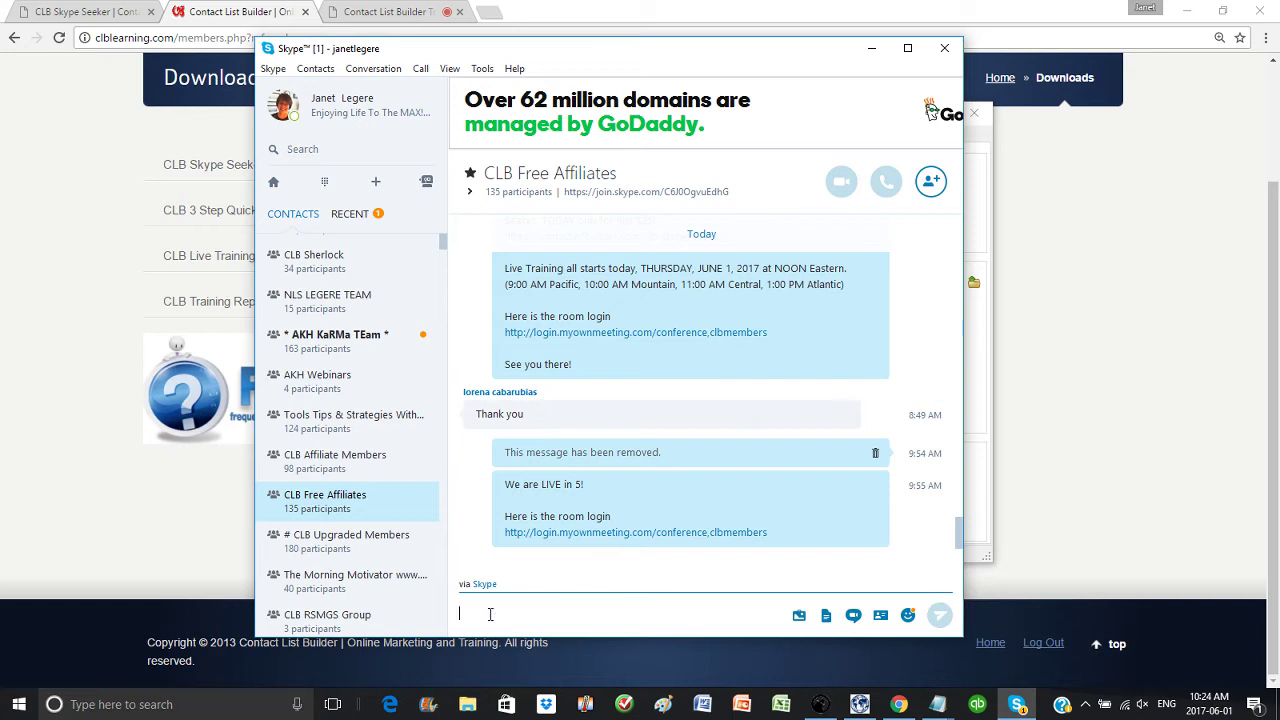
left_click(526, 199)
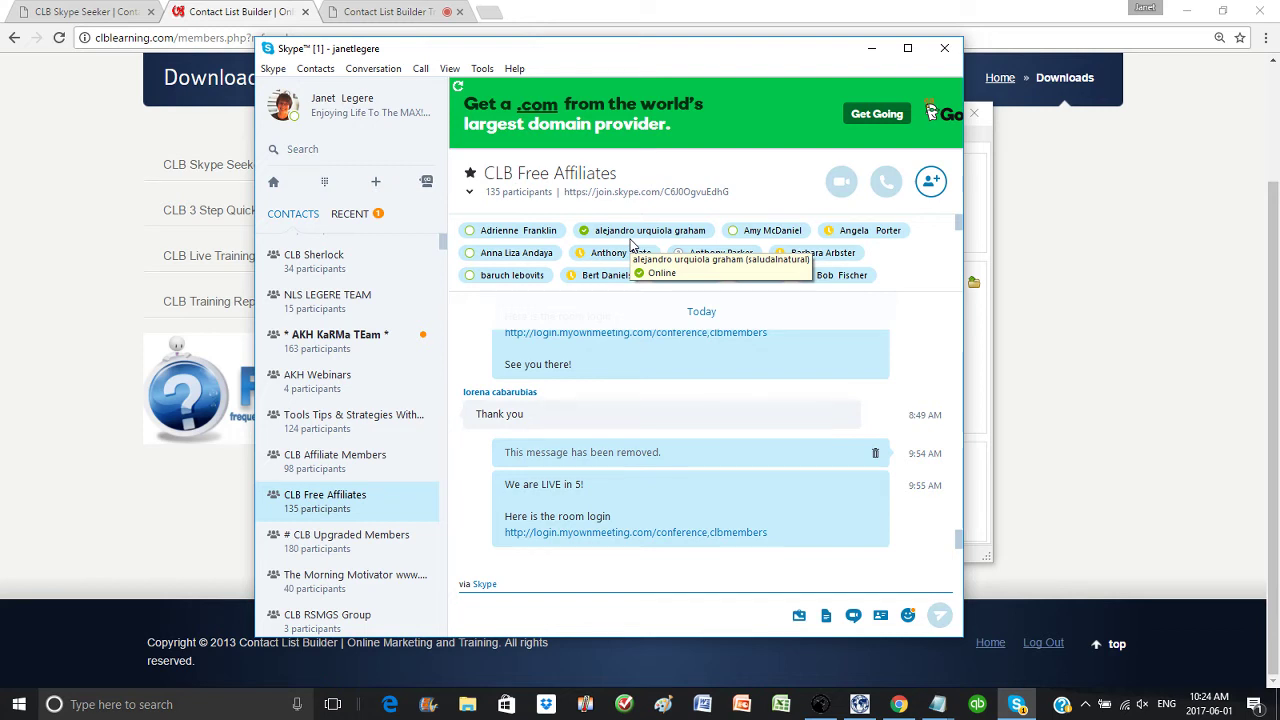
Step: Switch to CLB Skype Seeker and show its search page, then check the attendees' chat in the browser's conference room
left_click(816, 708)
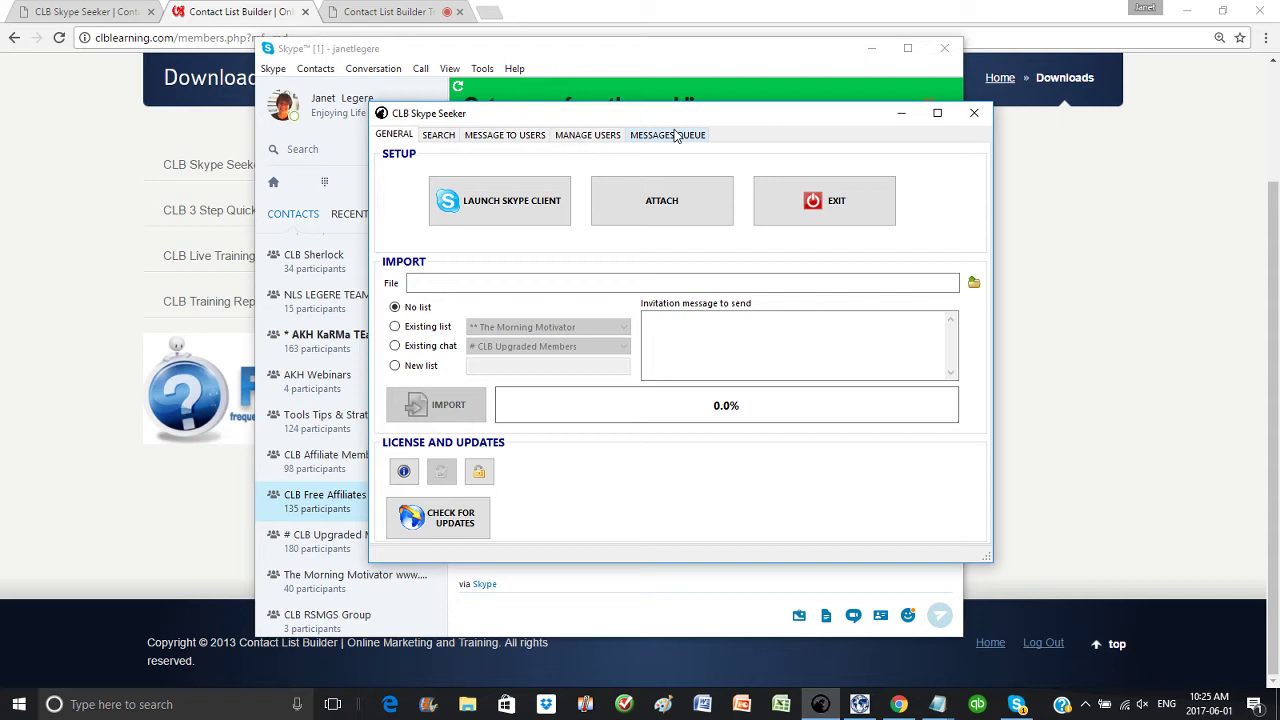
left_click(439, 136)
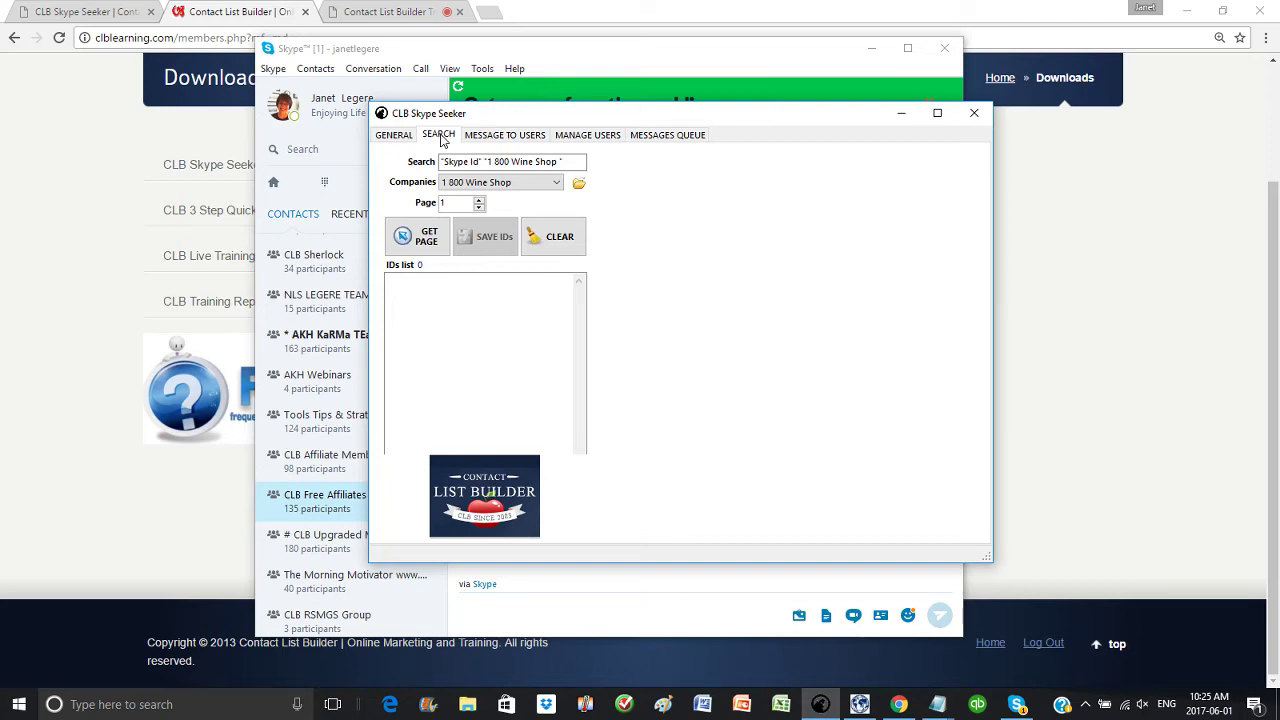
left_click(368, 14)
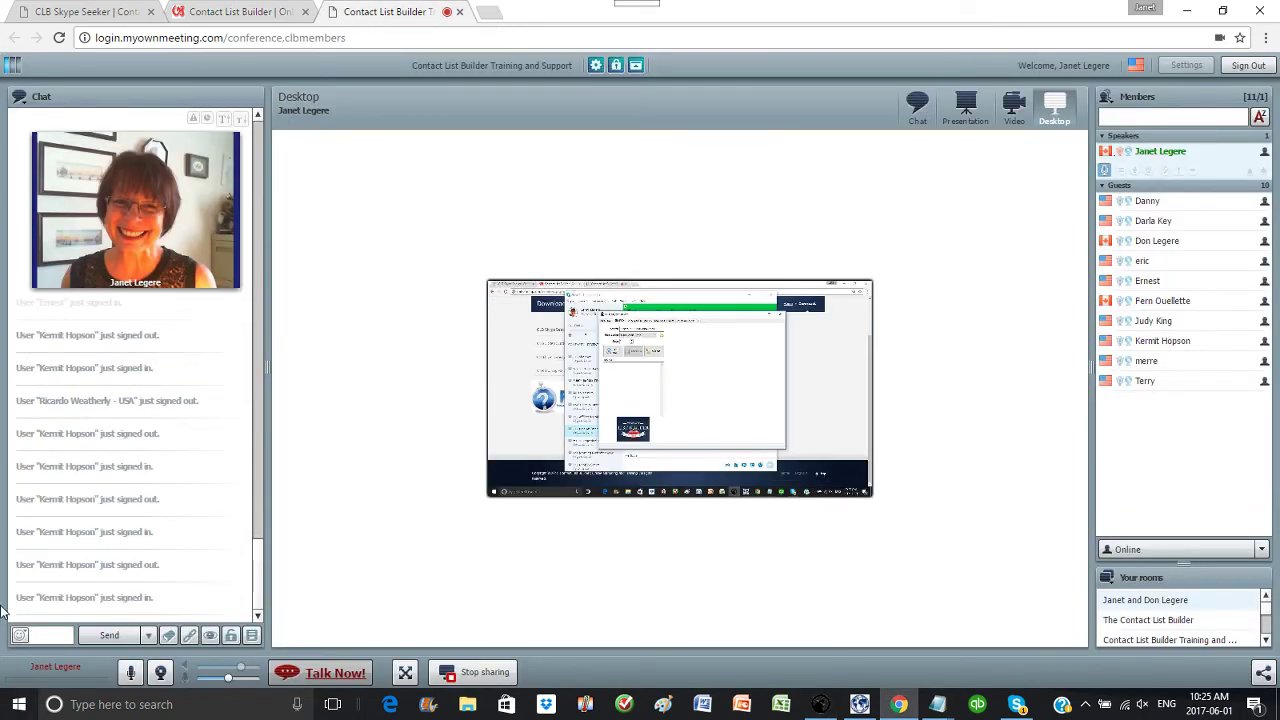
left_click(43, 640)
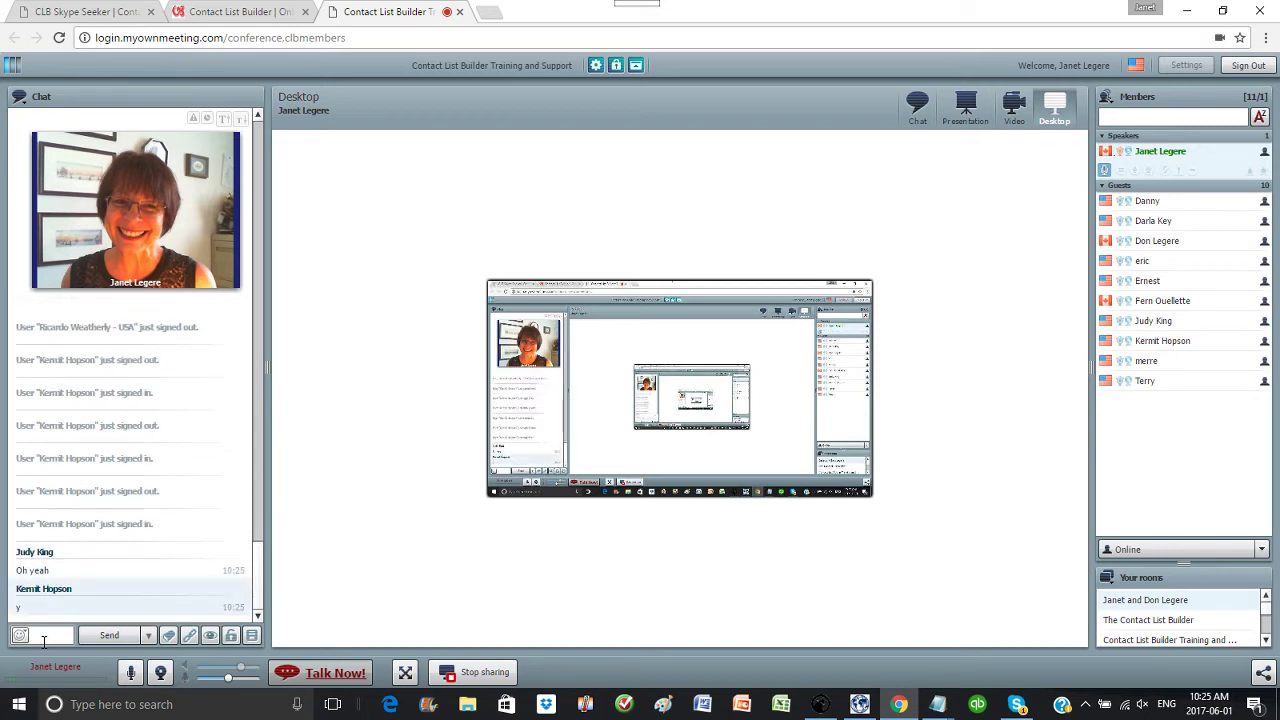
Step: Return to CLB Skype Seeker and choose Abundant Health as the company to search for
left_click(820, 704)
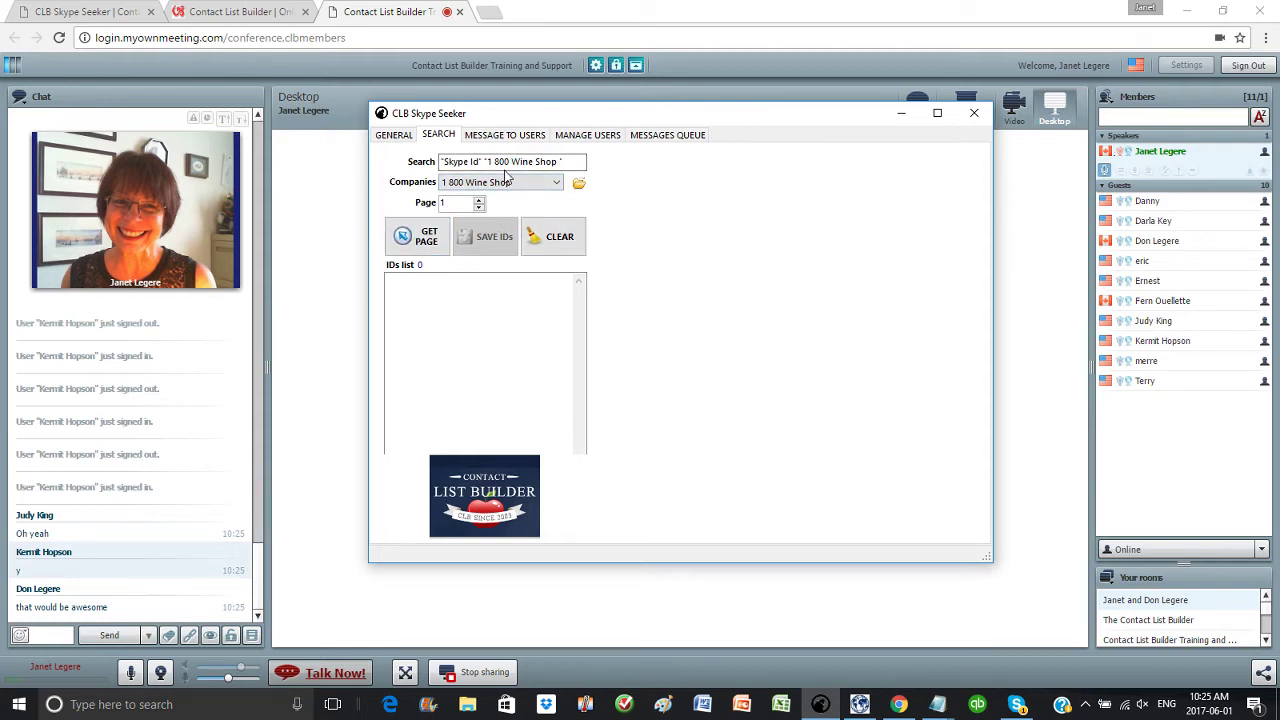
left_click(578, 163)
left_click(555, 182)
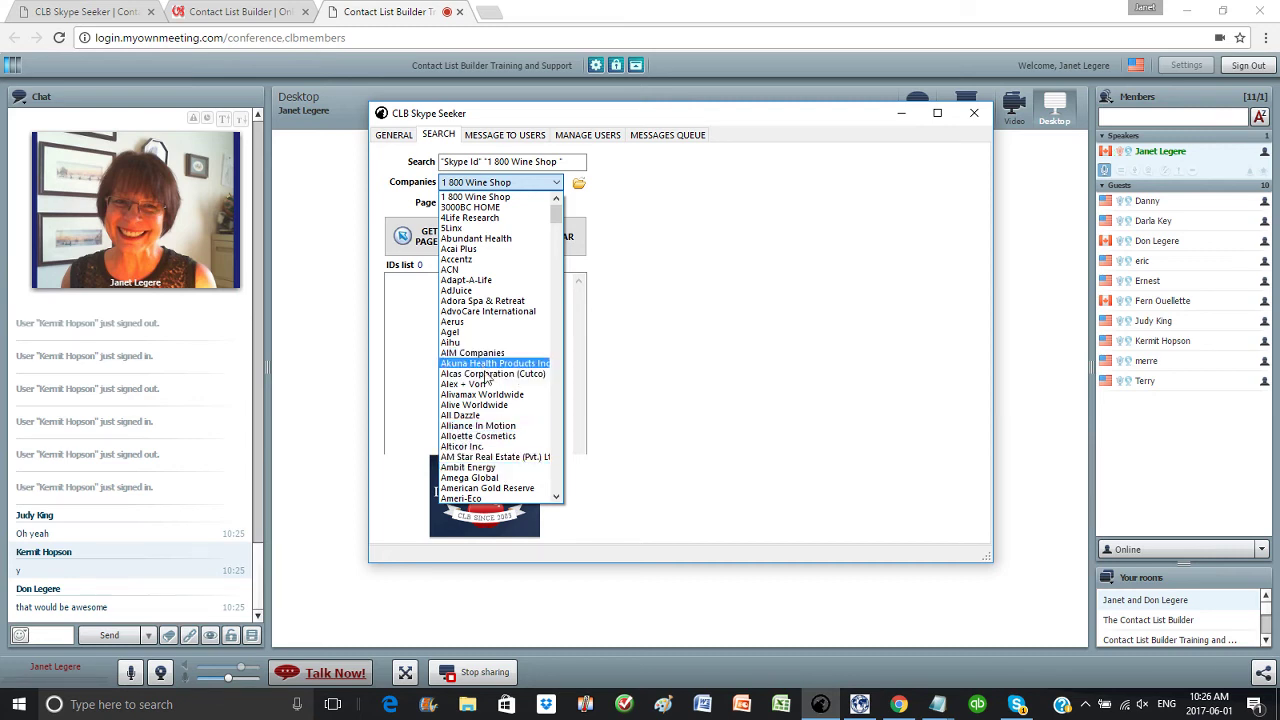
left_click(467, 242)
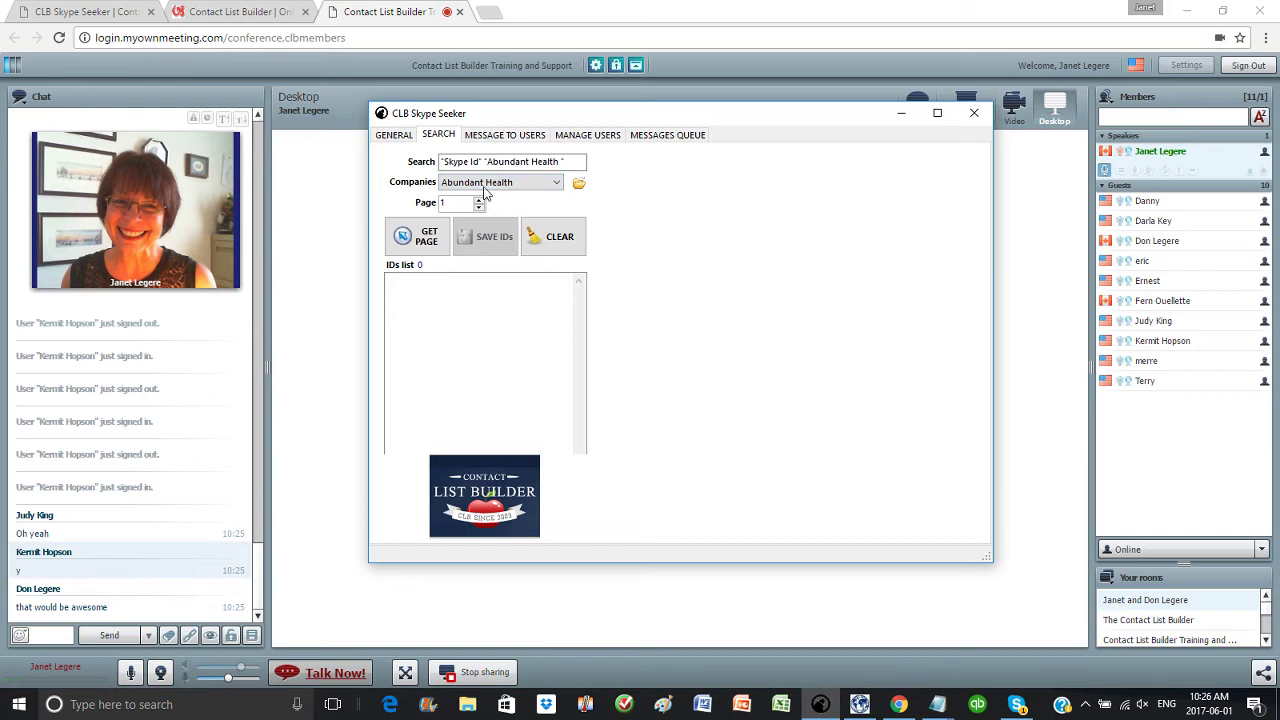
Step: Collect Skype IDs from result pages 1 through 6 of the Abundant Health search
left_click(420, 250)
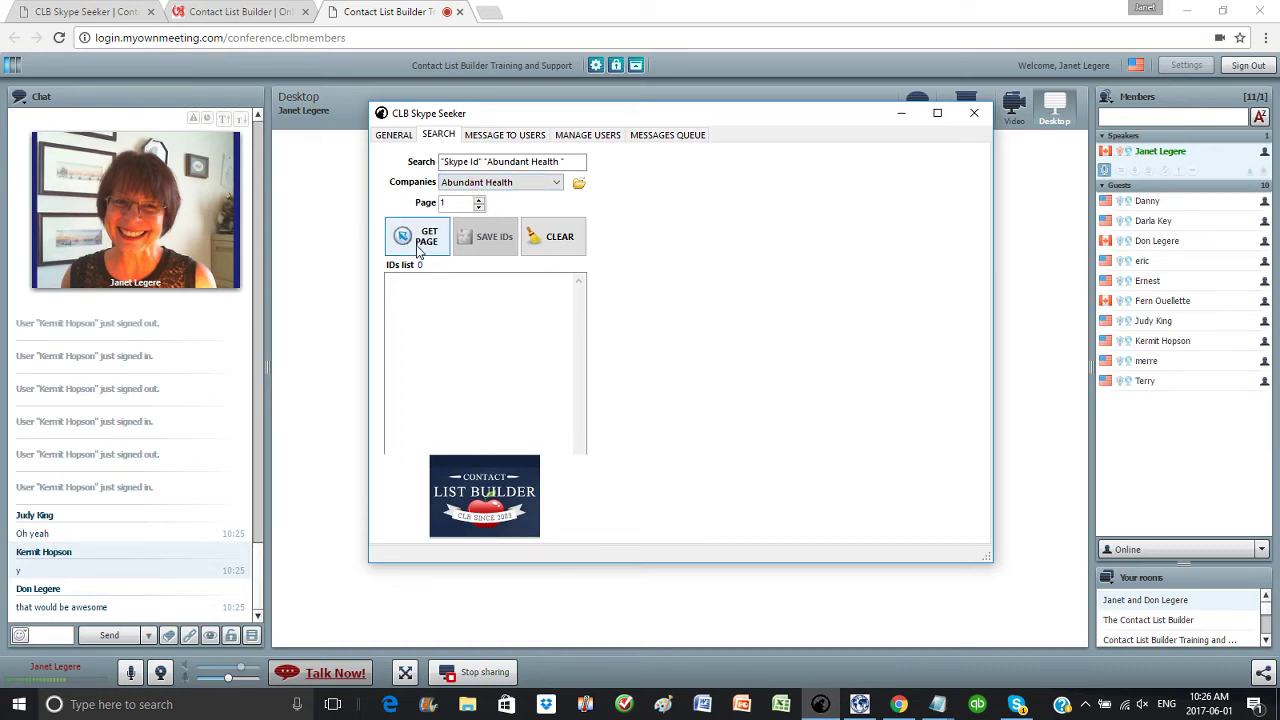
left_click(418, 248)
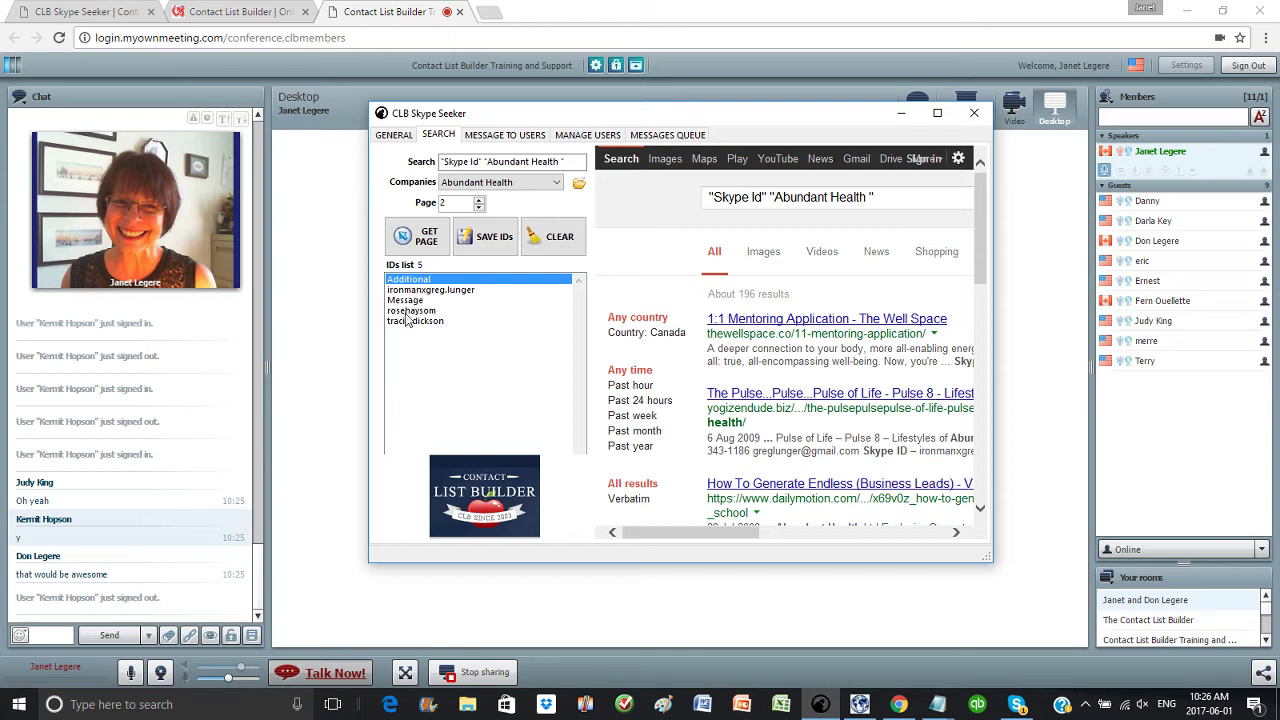
left_click(427, 238)
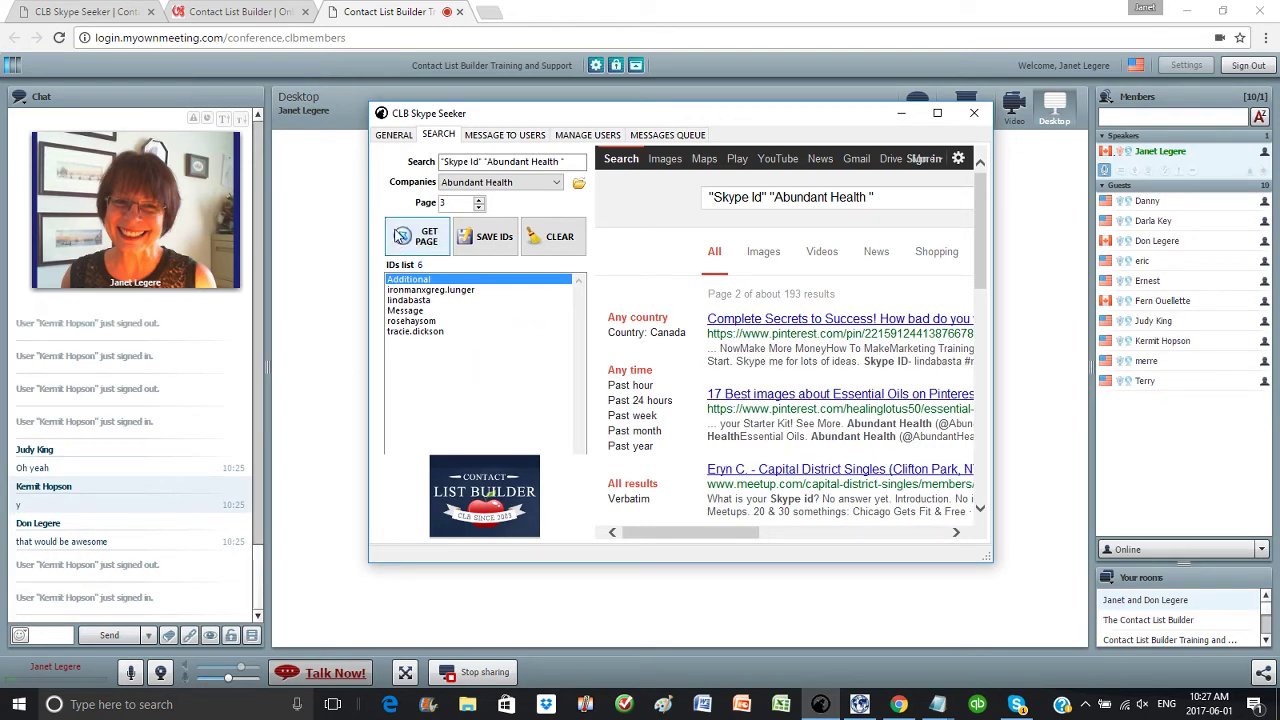
left_click(427, 238)
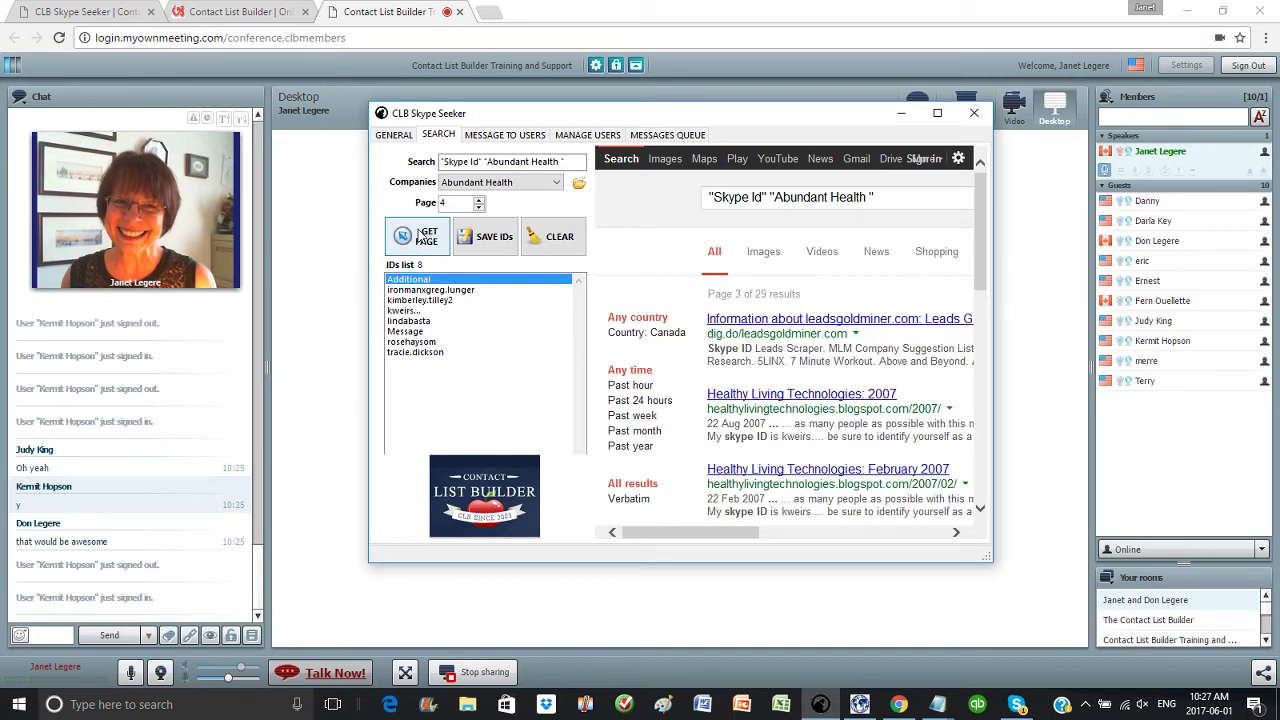
left_click(427, 238)
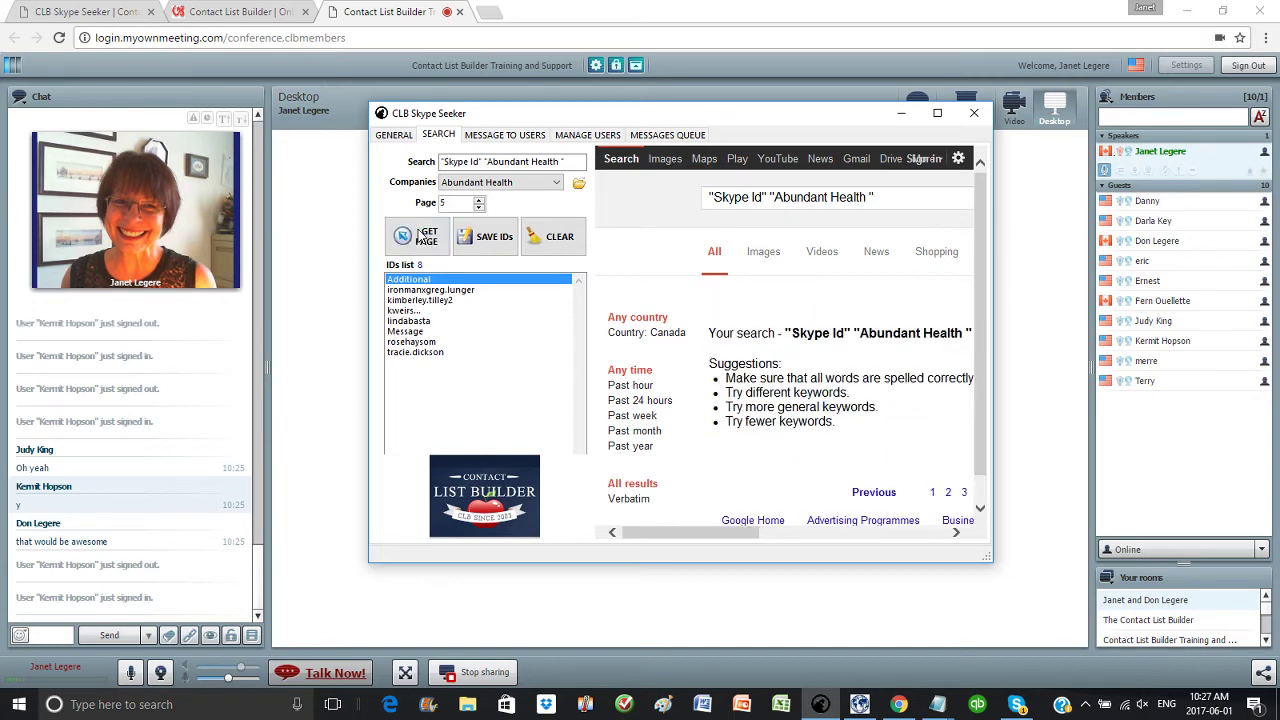
left_click(428, 242)
left_click(428, 244)
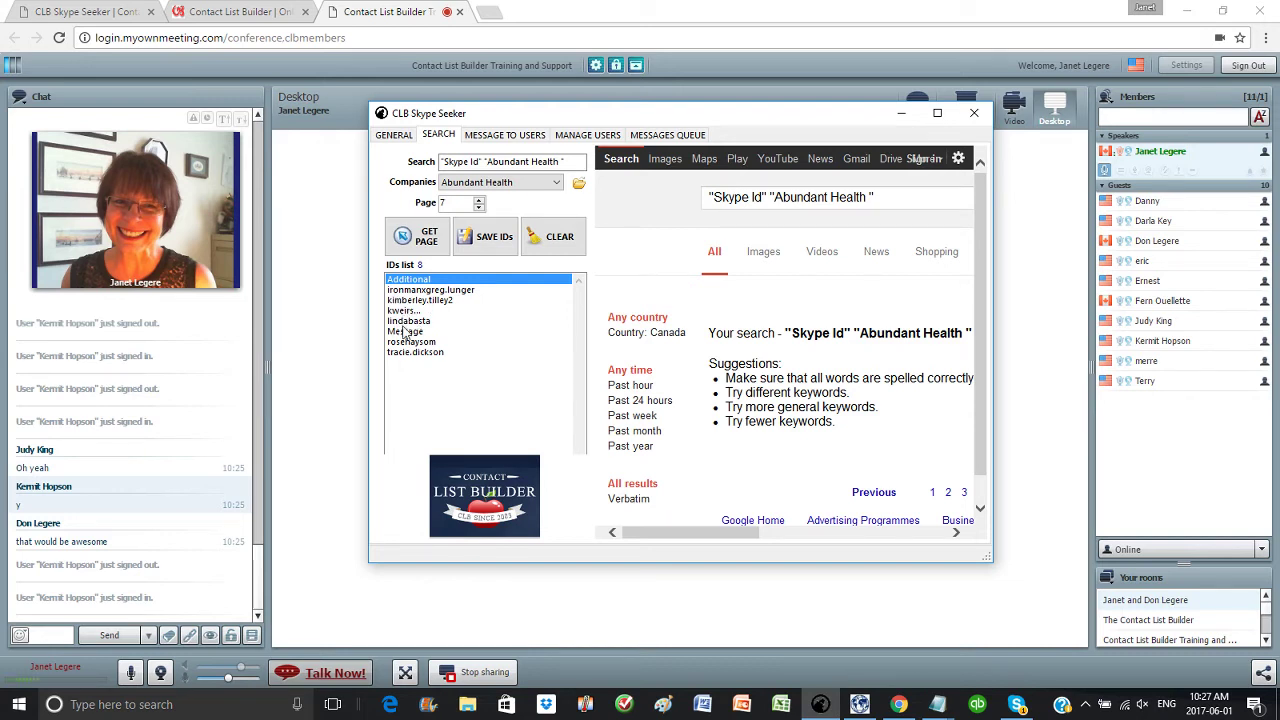
Step: Start saving the collected IDs and create a folder called "Skype Seeker lead" in Documents
left_click(487, 244)
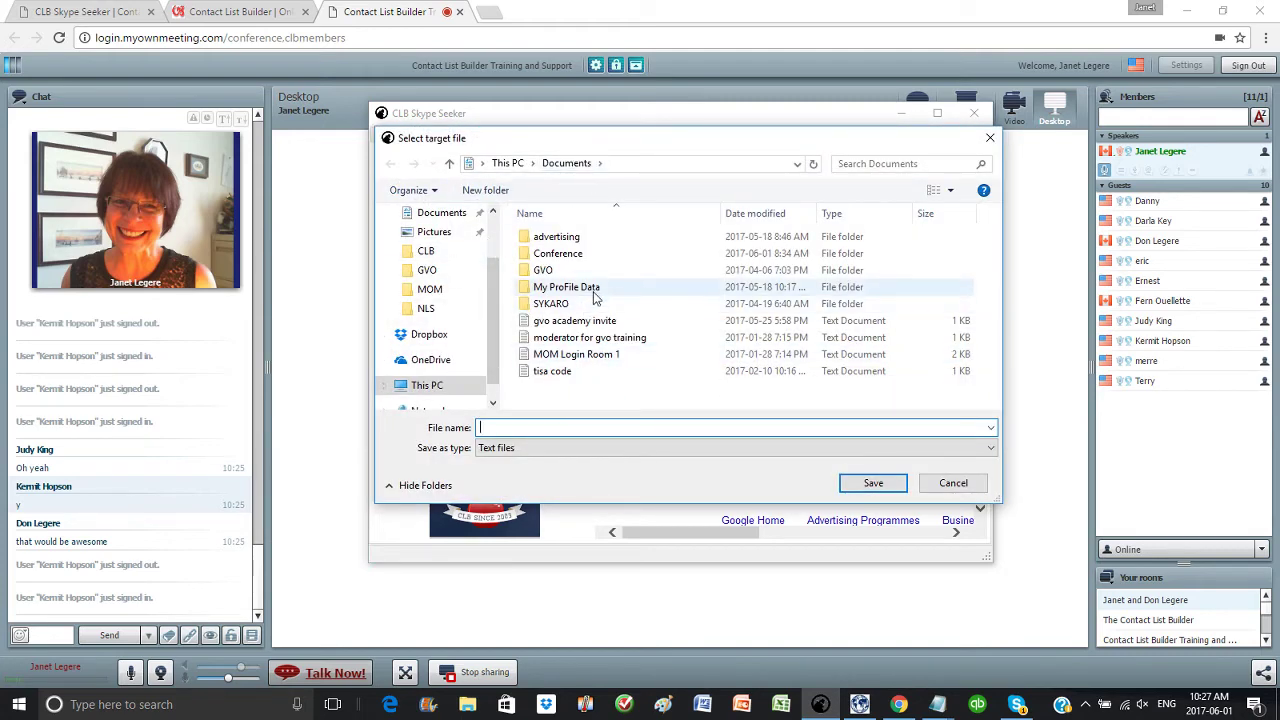
left_click(476, 195)
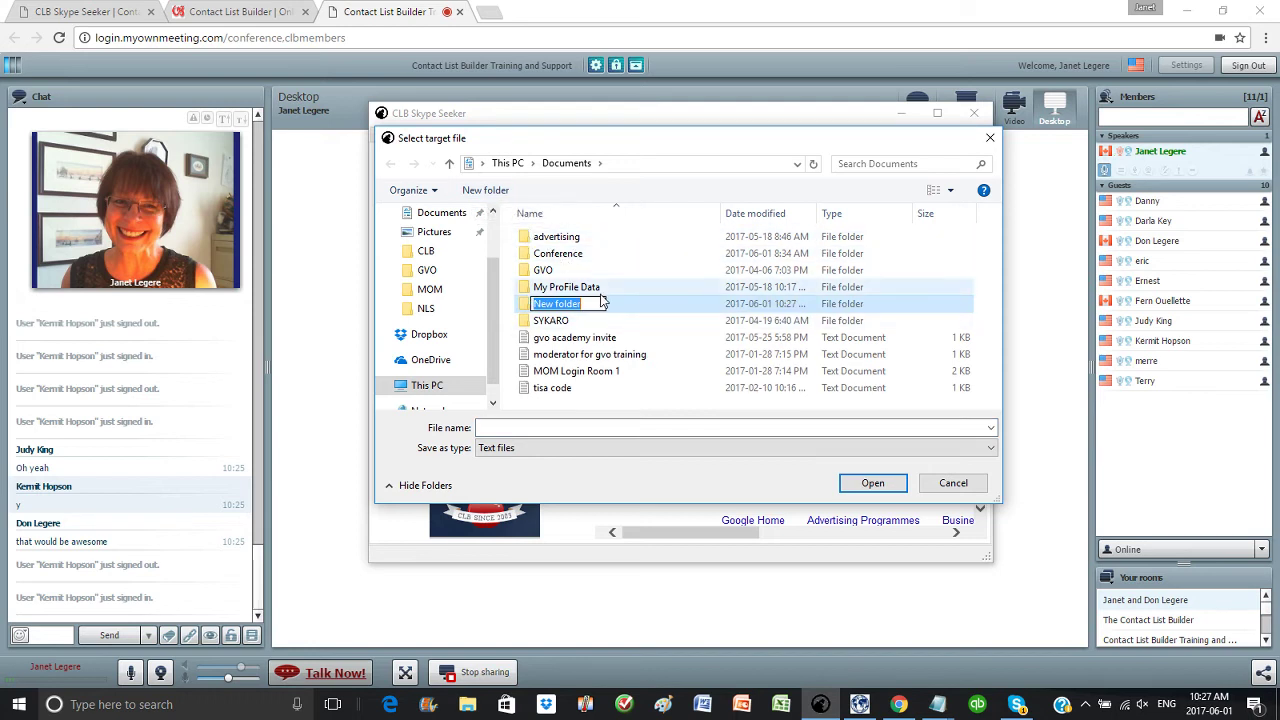
type("Skype ")
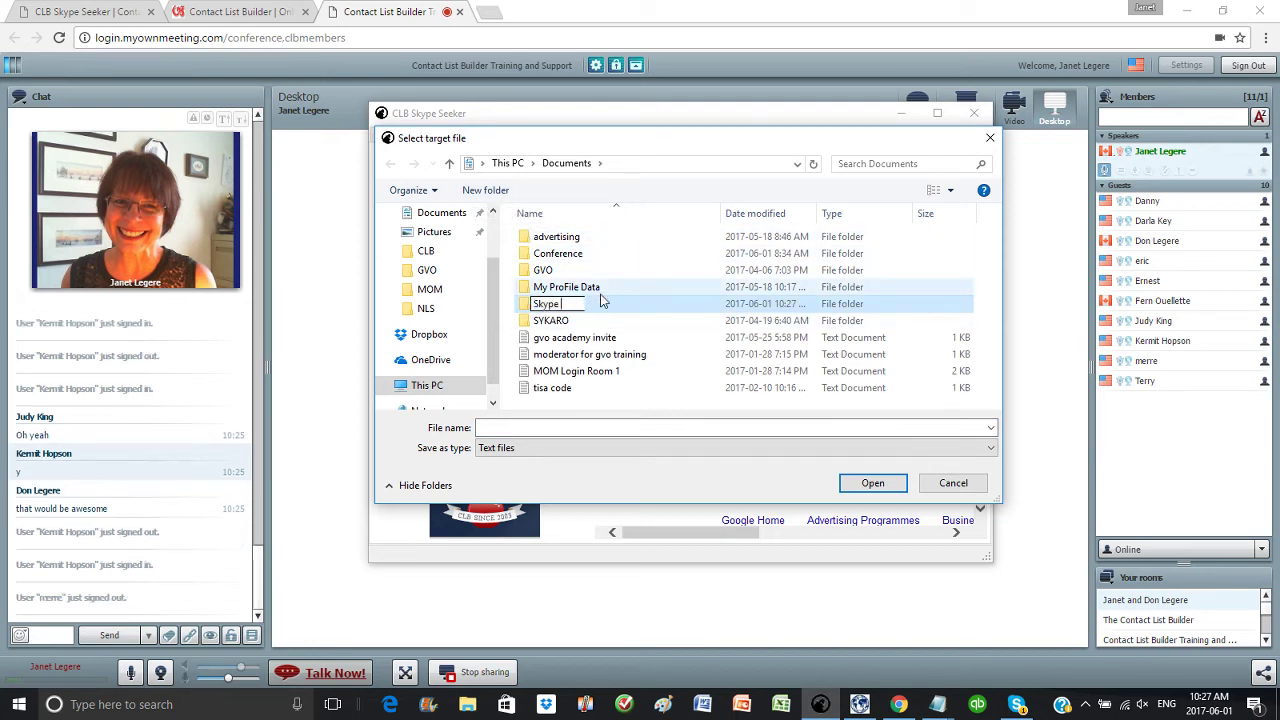
type("Seeker lead")
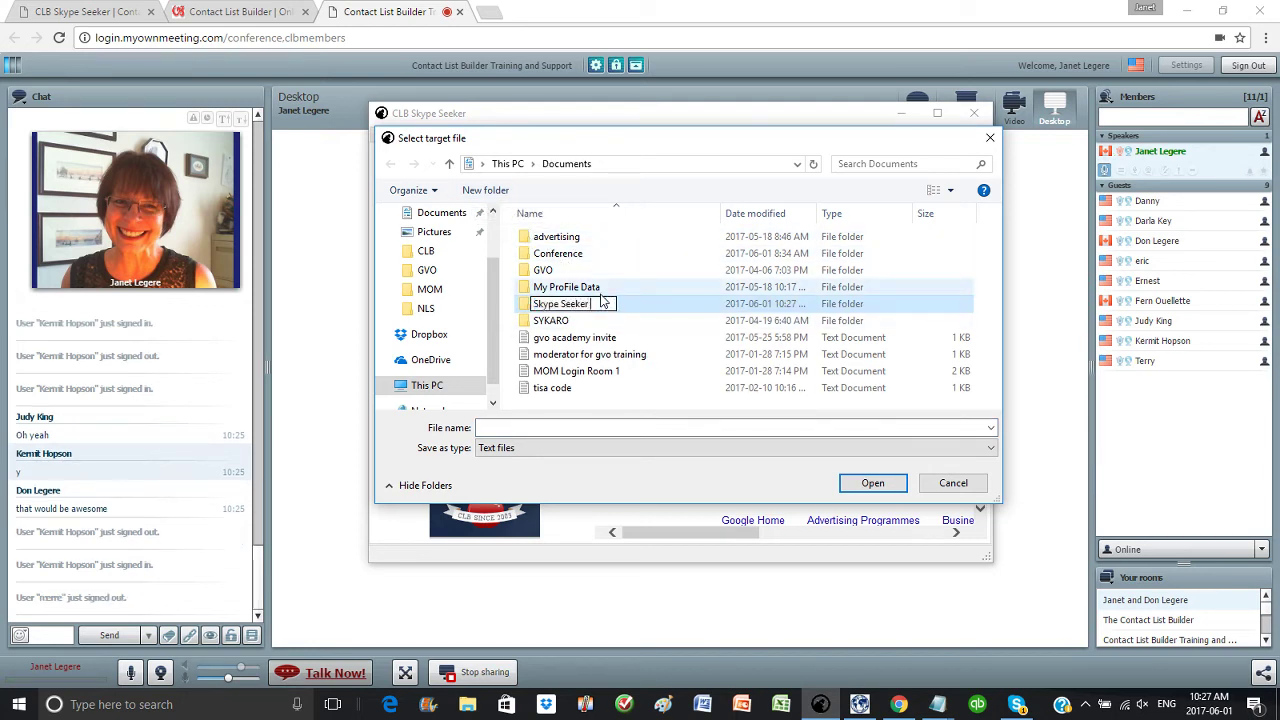
key("Return")
Step: Save the ID list as the text file "abundant health" inside the Skype Seeker lead folder
double_click(527, 309)
left_click(493, 428)
type("ab")
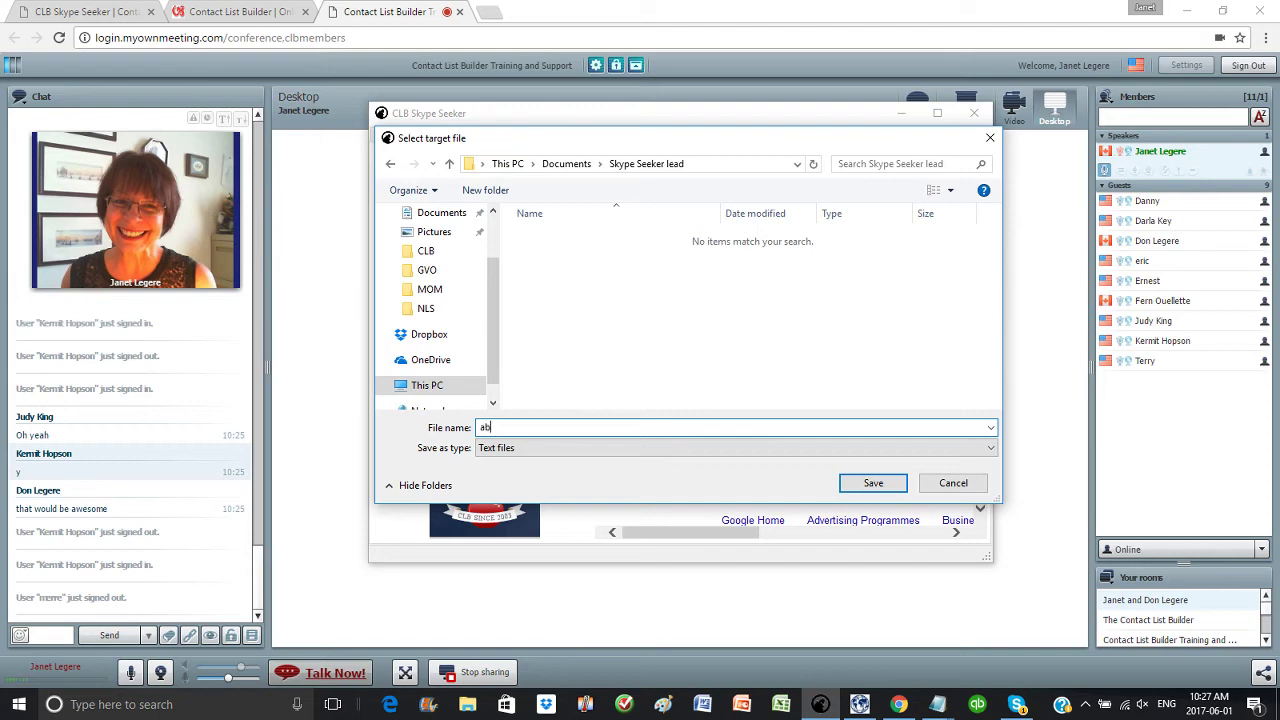
type("undant health")
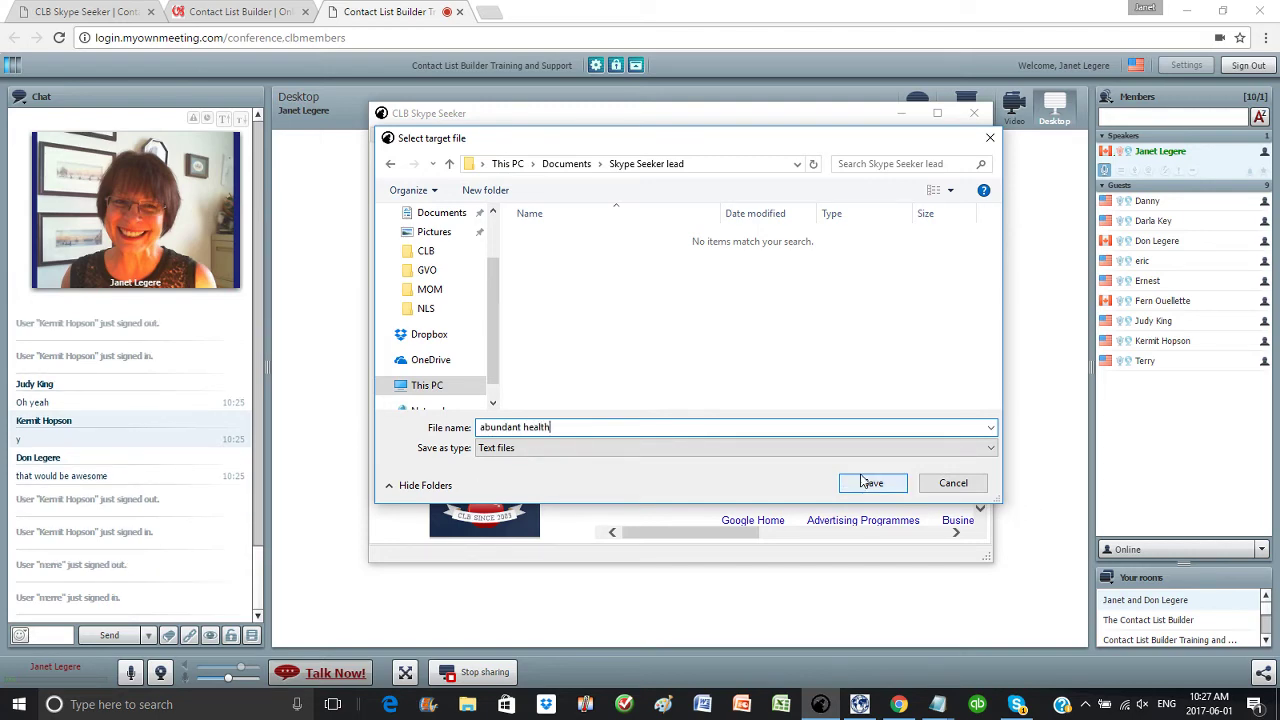
left_click(868, 483)
left_click(655, 411)
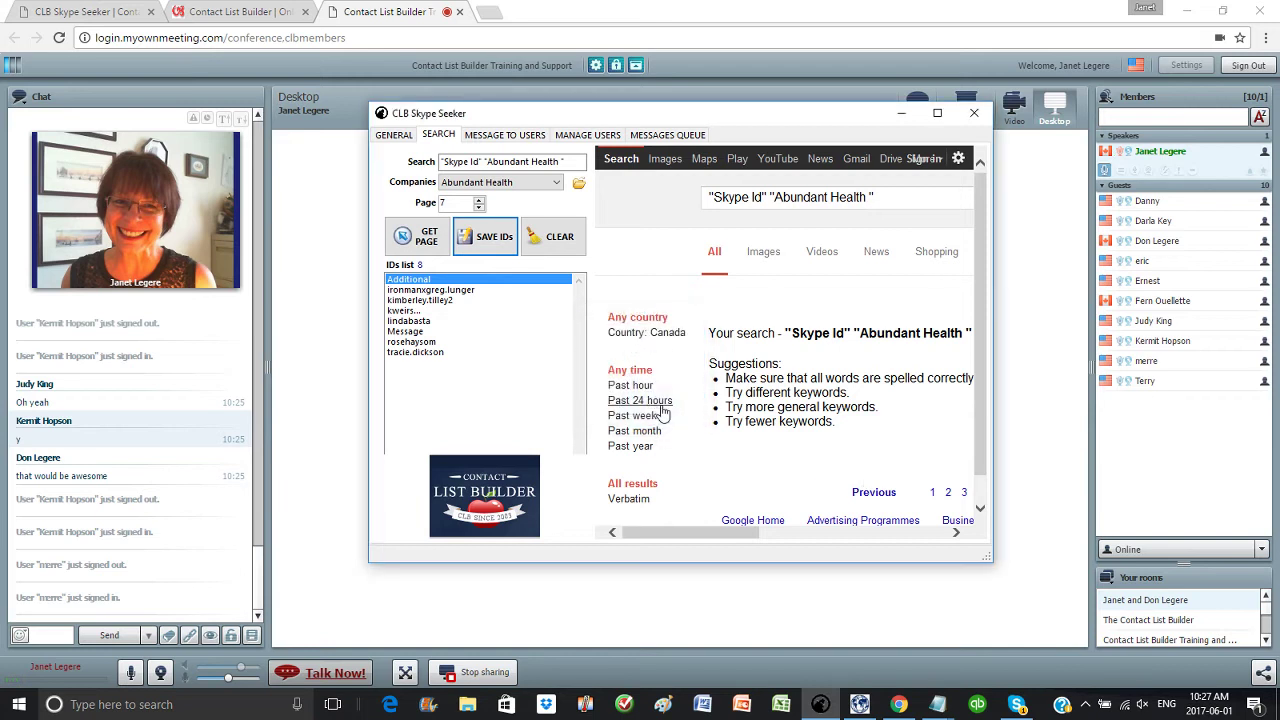
Step: Choose Acai Plus as the company and collect Skype IDs from result pages 1 through 5
mouse_move(938, 707)
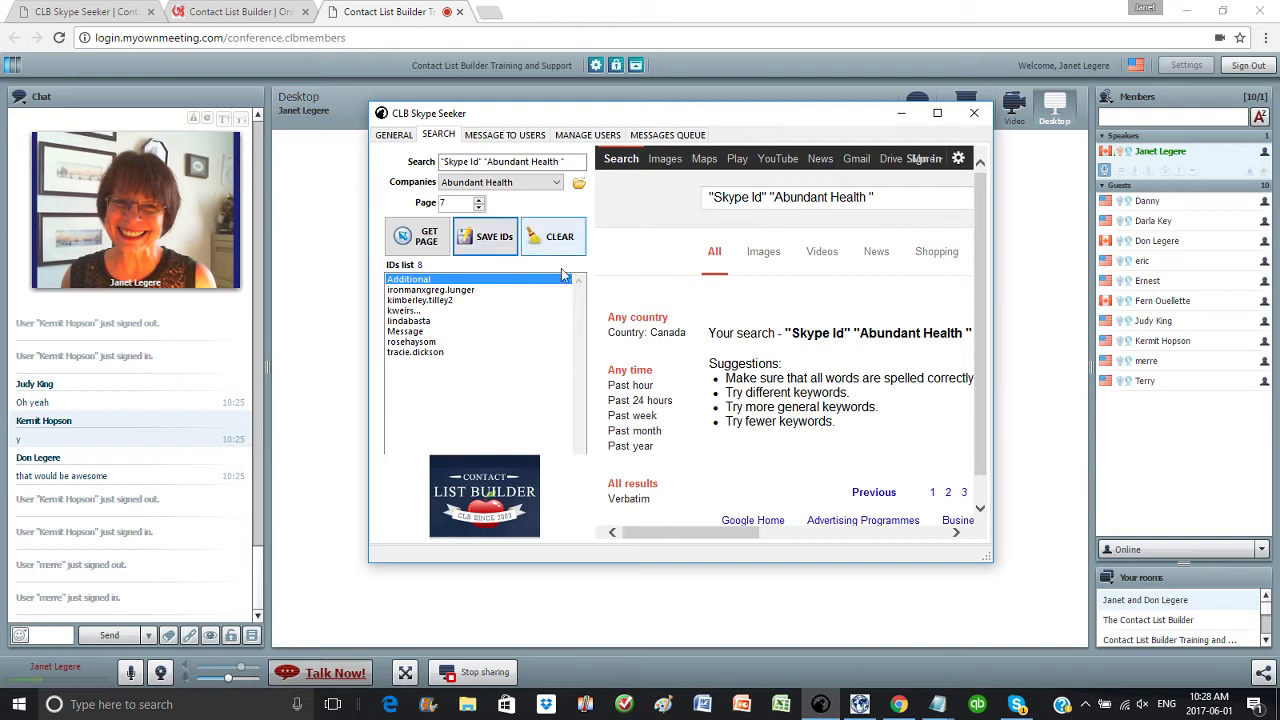
left_click(555, 182)
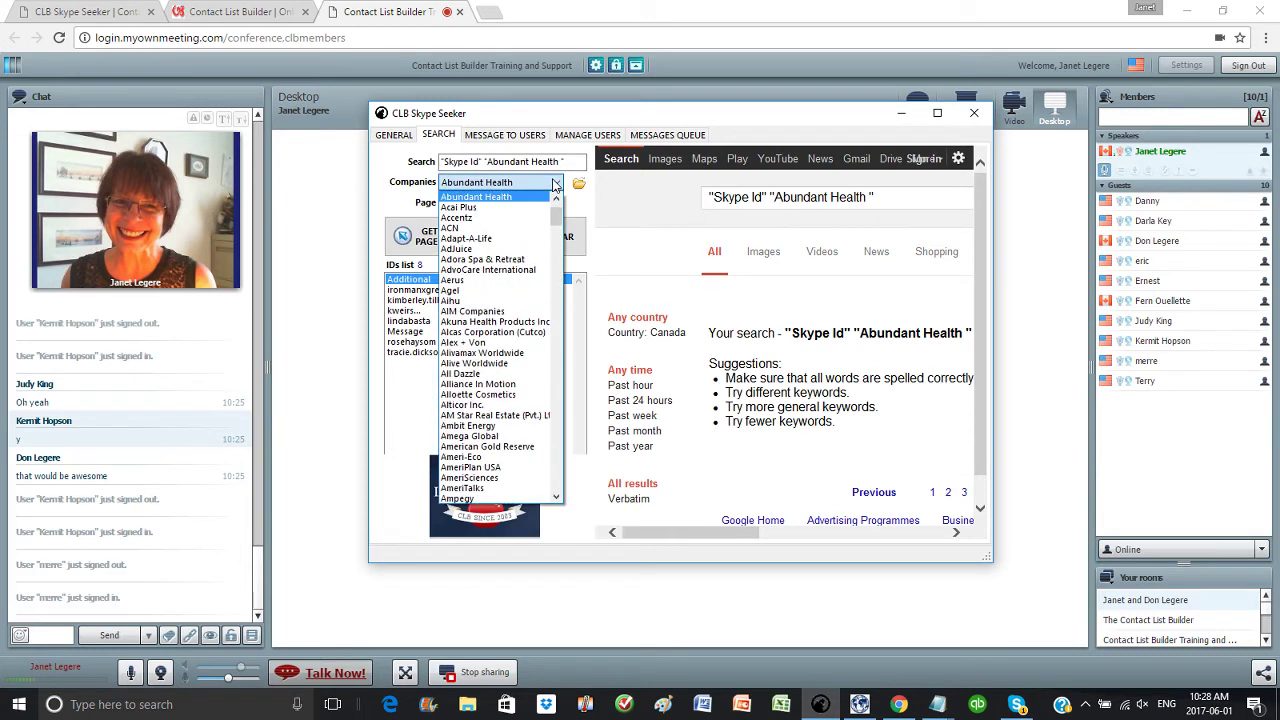
left_click(472, 207)
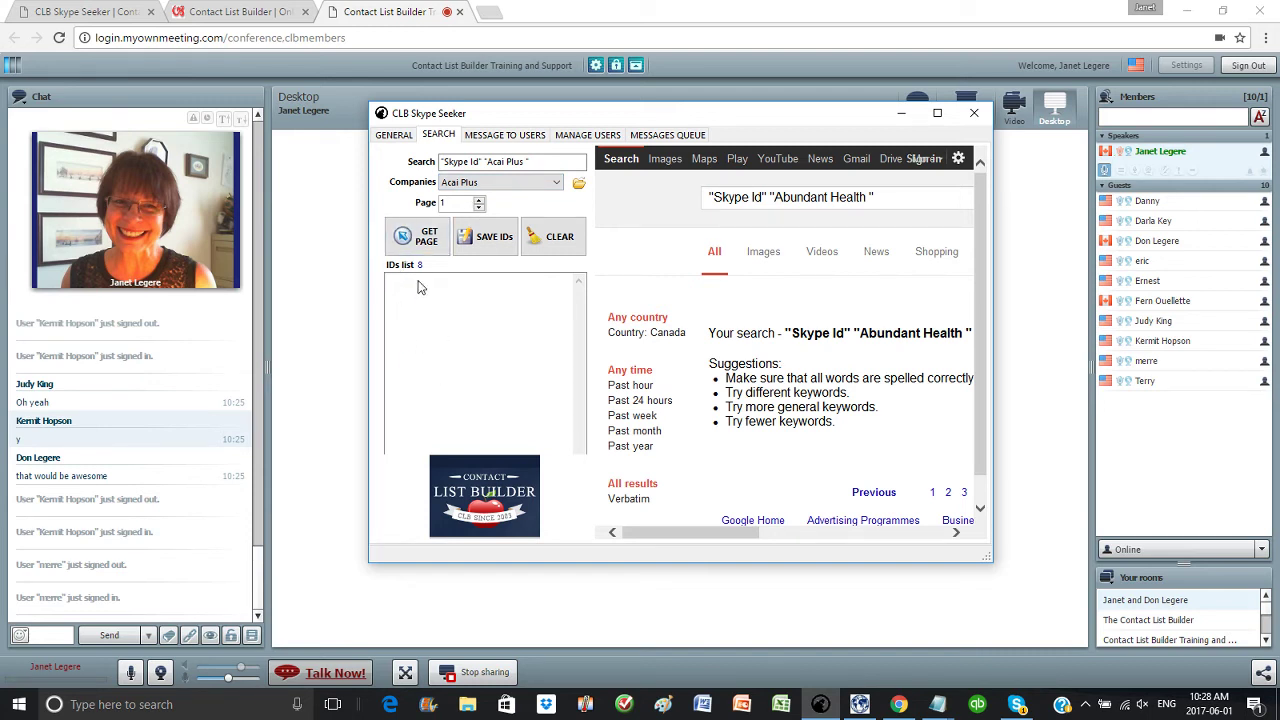
left_click(405, 235)
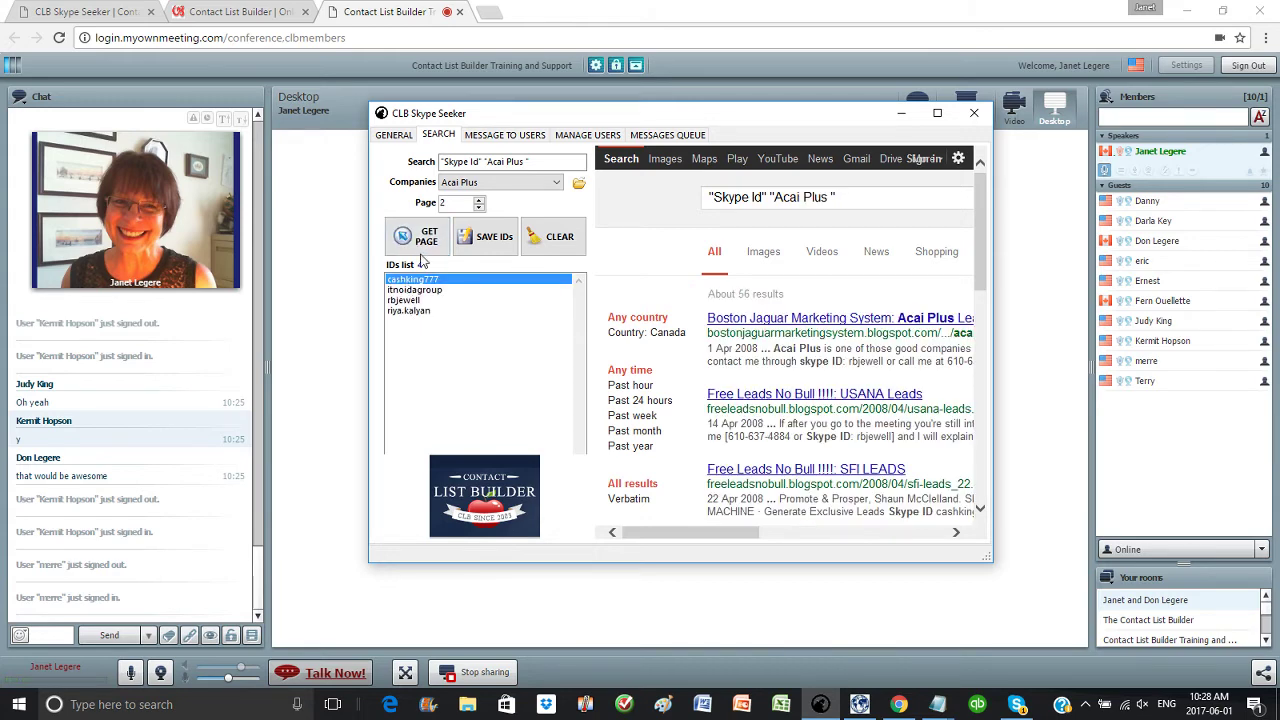
left_click(424, 244)
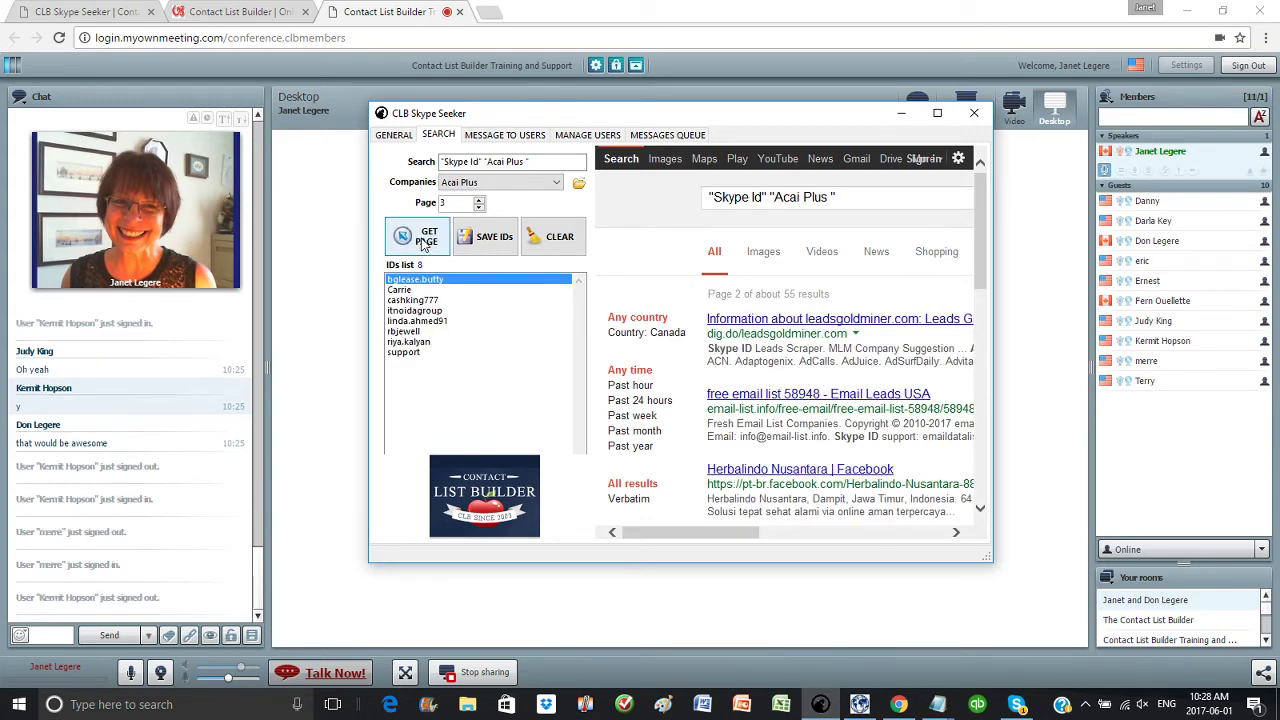
left_click(424, 244)
left_click(424, 244)
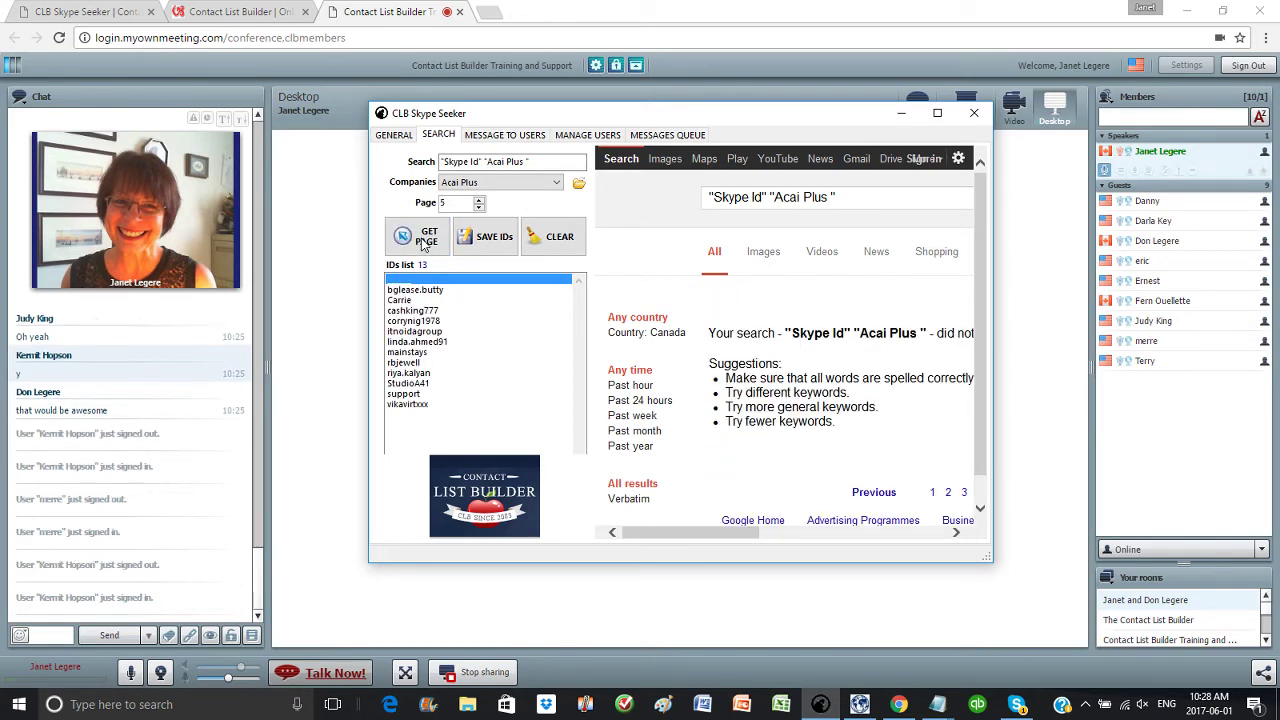
left_click(424, 244)
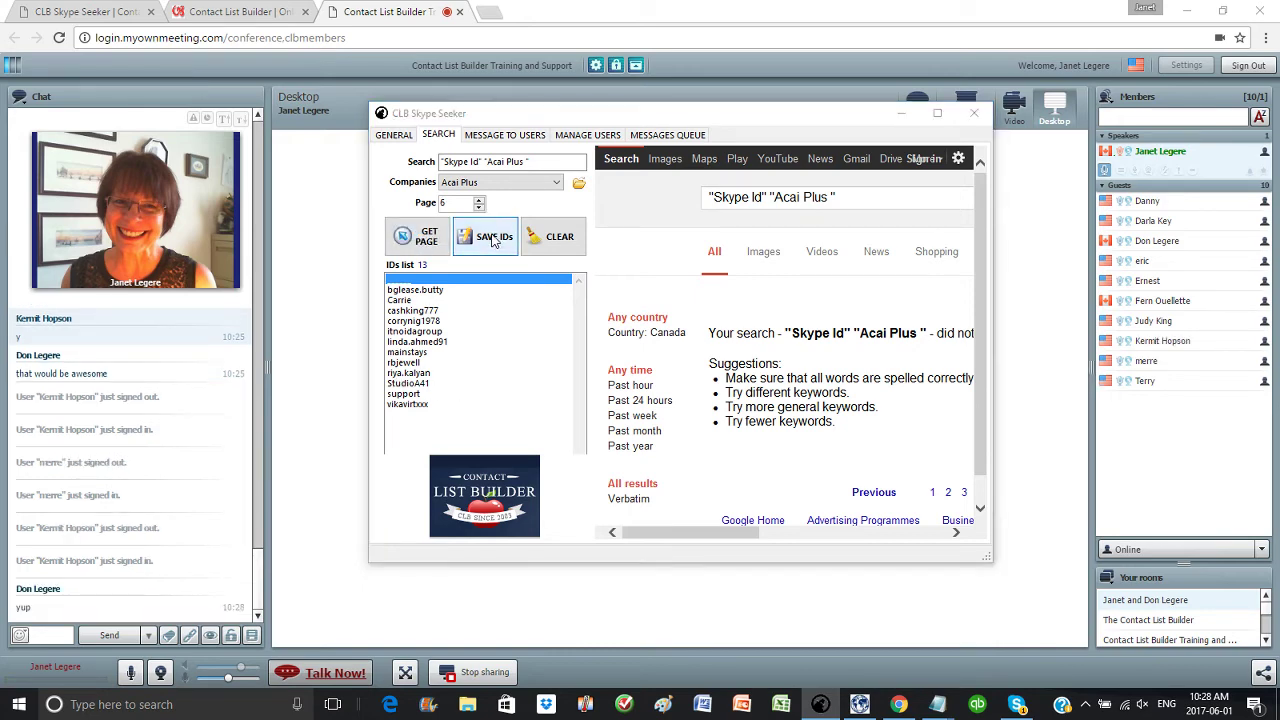
Step: Save the Acai Plus ID list as the text file "acai" in the Skype Seeker lead folder
left_click(493, 241)
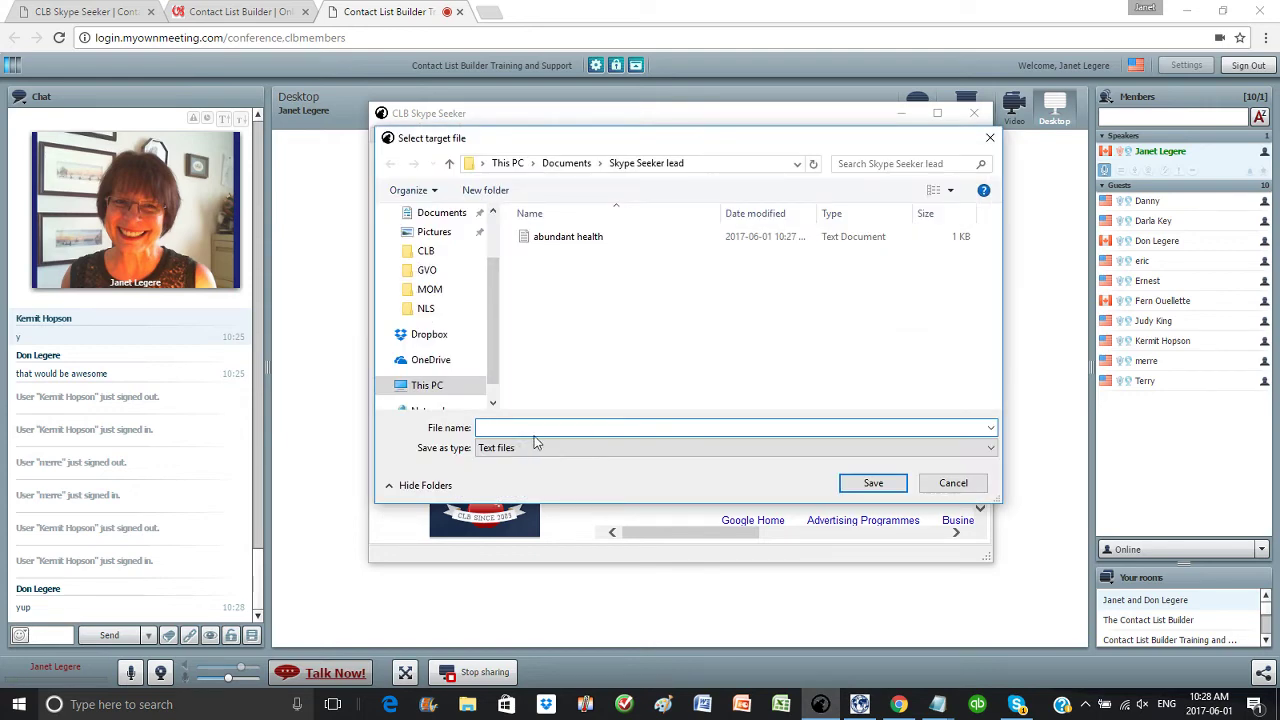
type("acai")
key("Return")
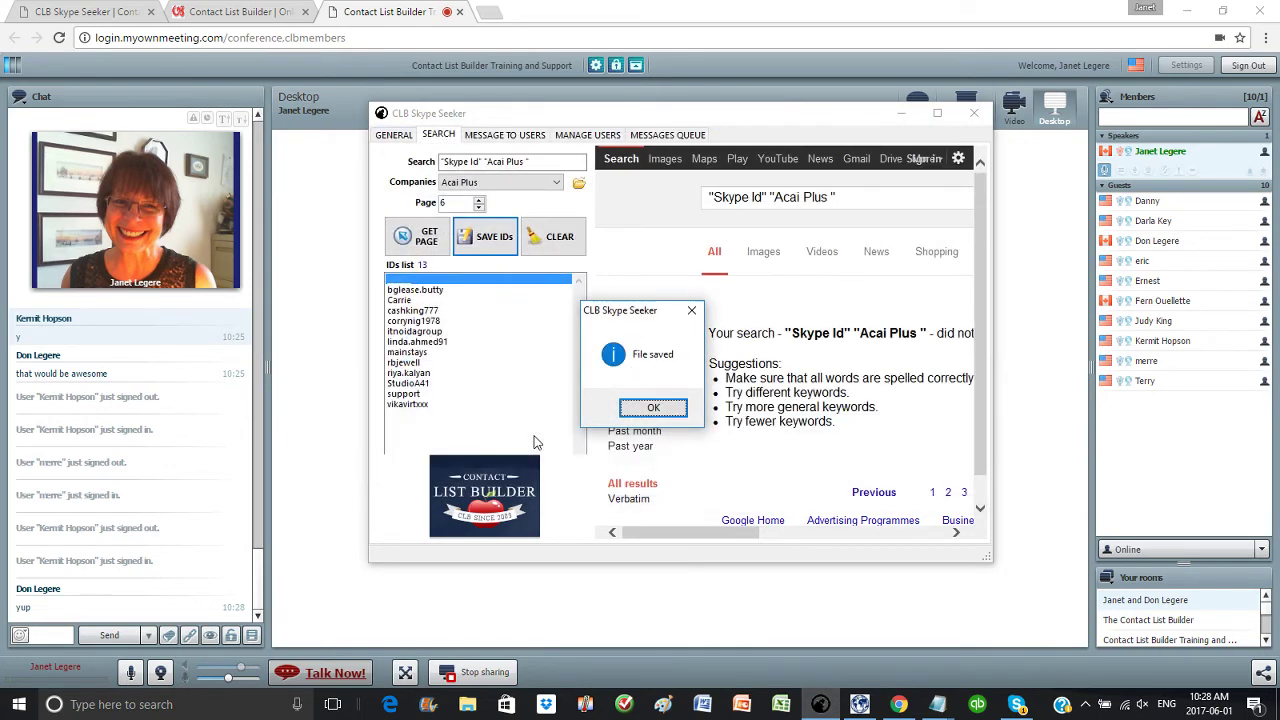
left_click(653, 408)
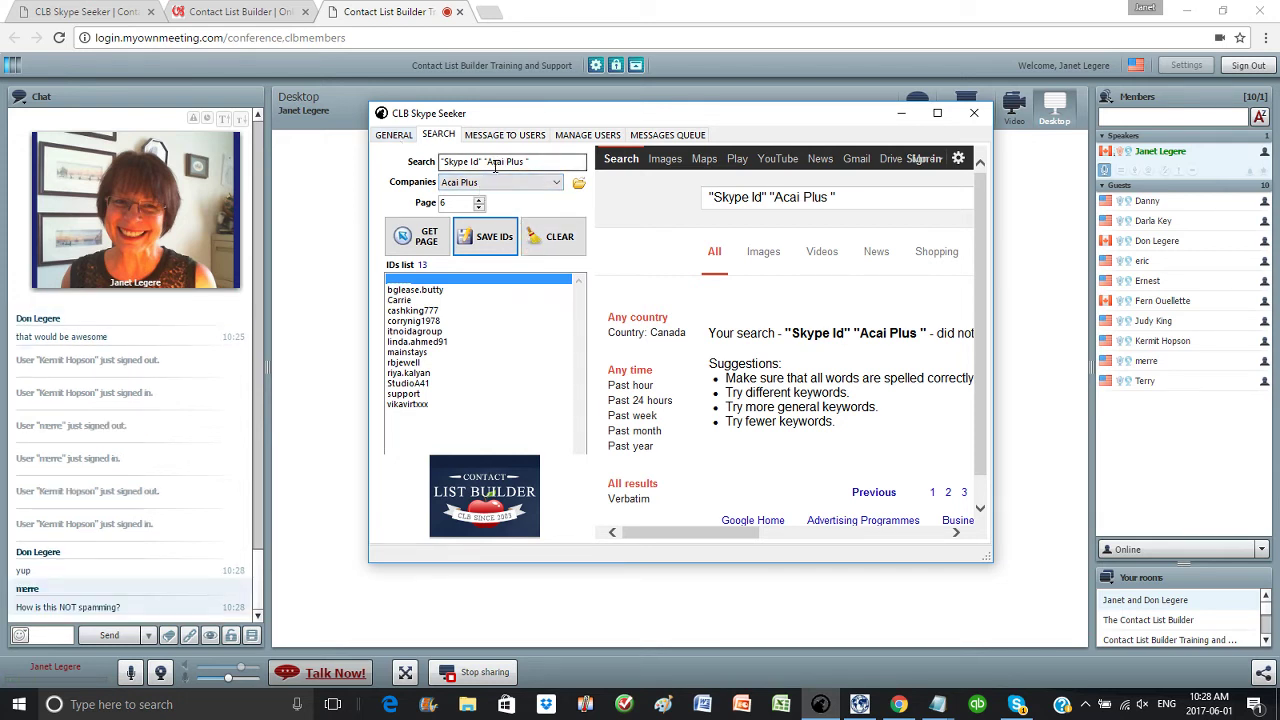
Step: Replace Acai Plus with "network marketing" in the search phrase and collect Skype IDs from result page 6
left_click_drag(487, 161, 524, 162)
type("network mar")
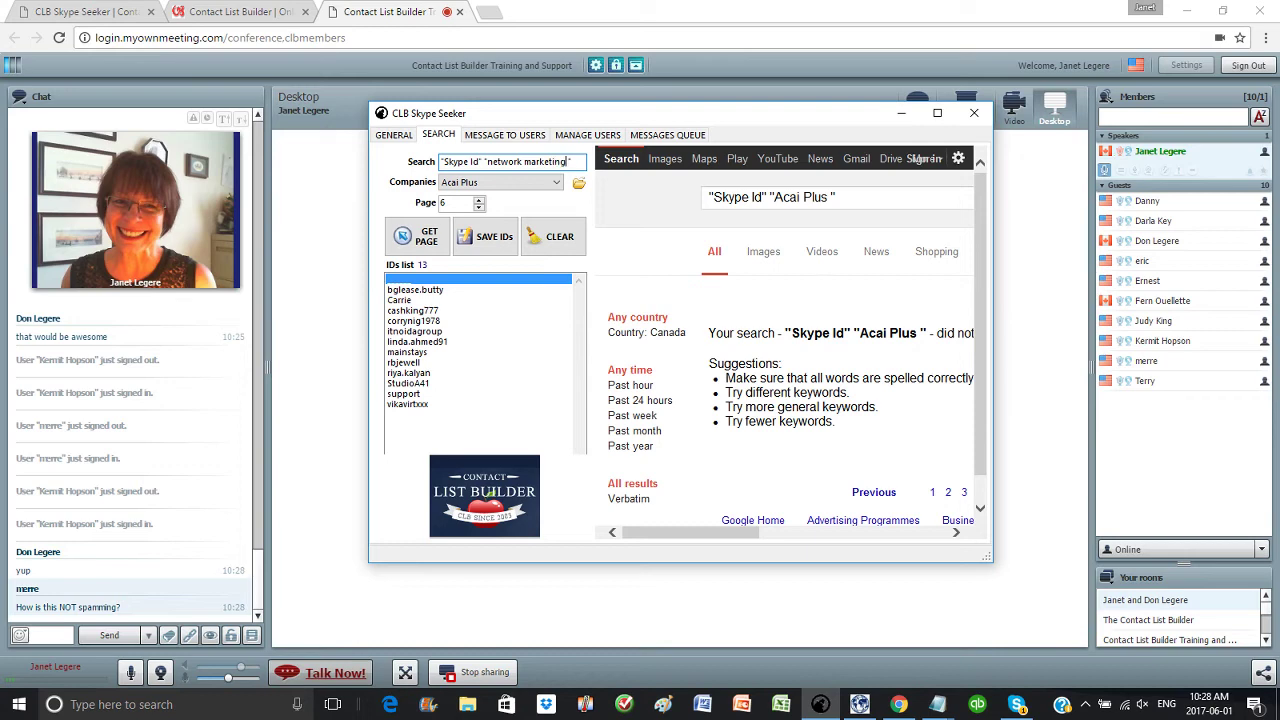
type("keting")
left_click(432, 229)
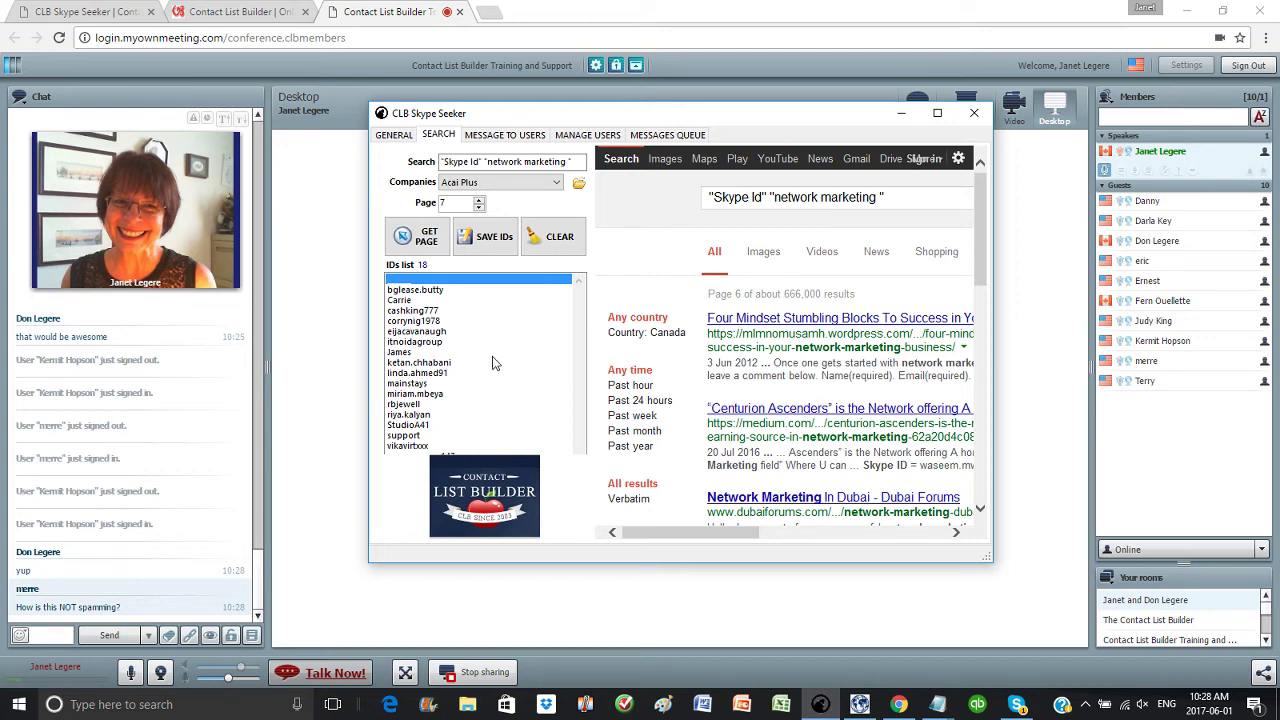
Step: Collect more network marketing Skype IDs from result pages 7 through 27
left_click(425, 247)
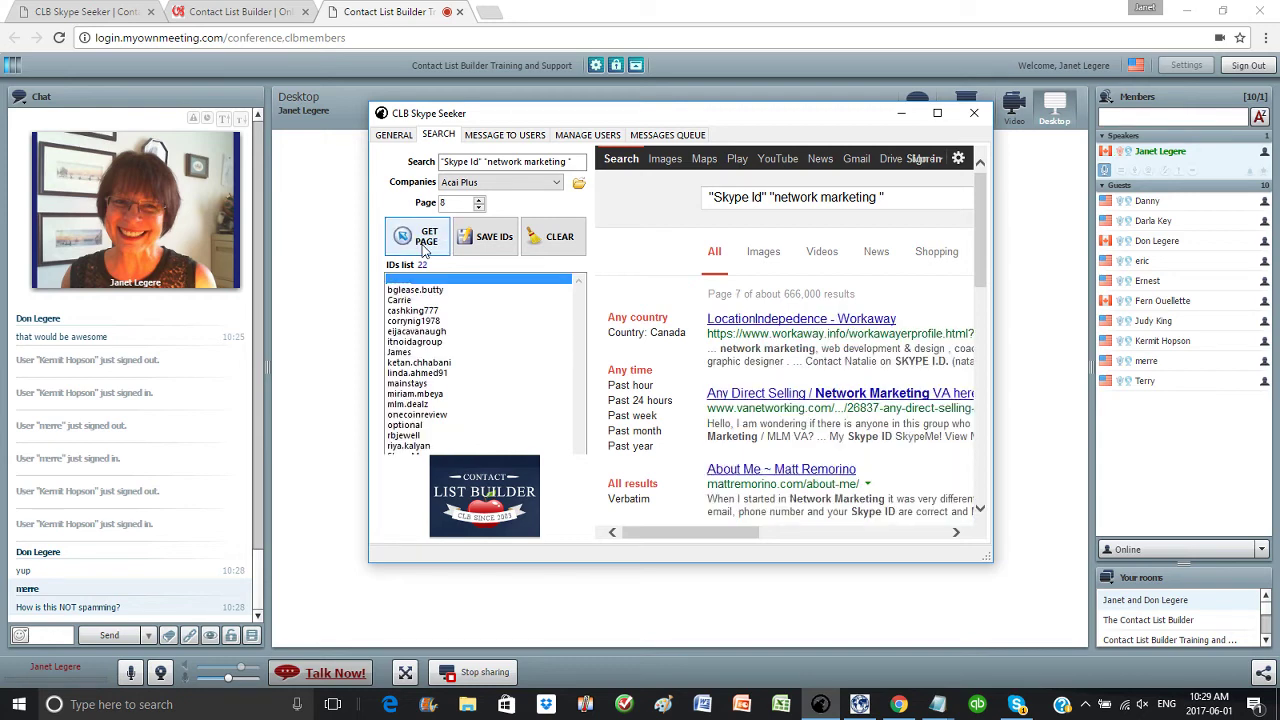
left_click(424, 247)
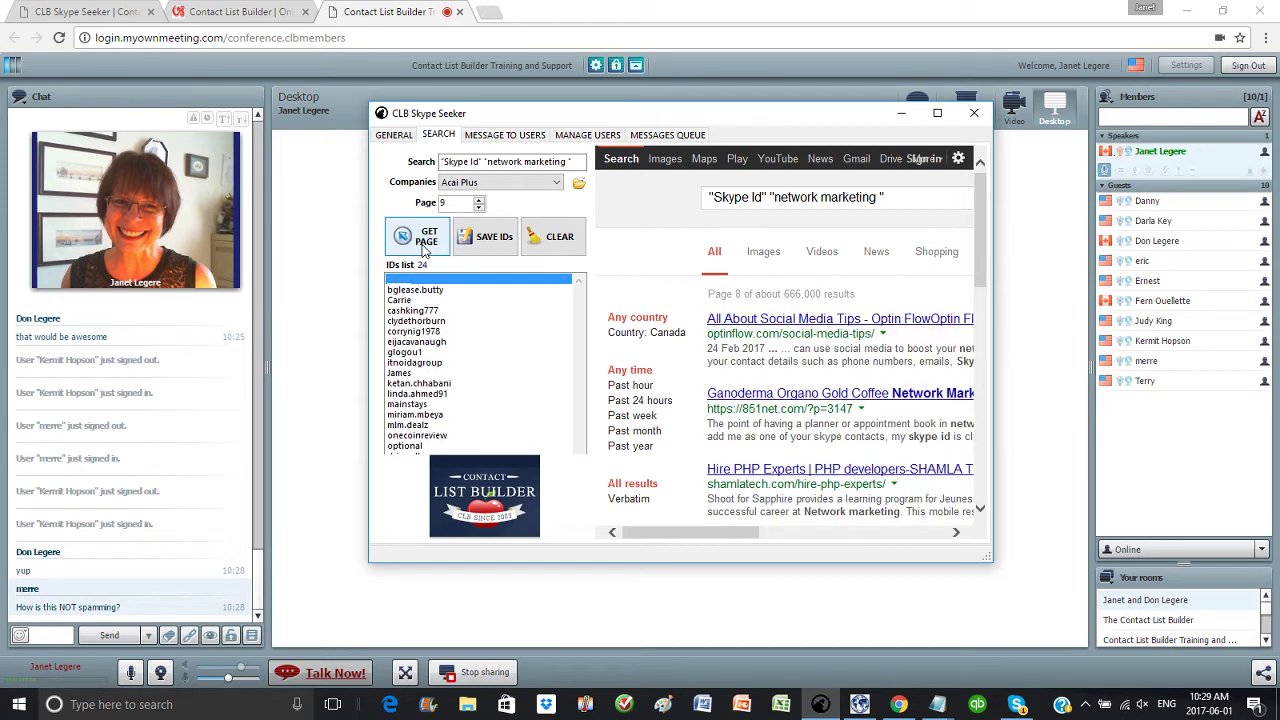
left_click(424, 247)
left_click(424, 247)
left_click(424, 247)
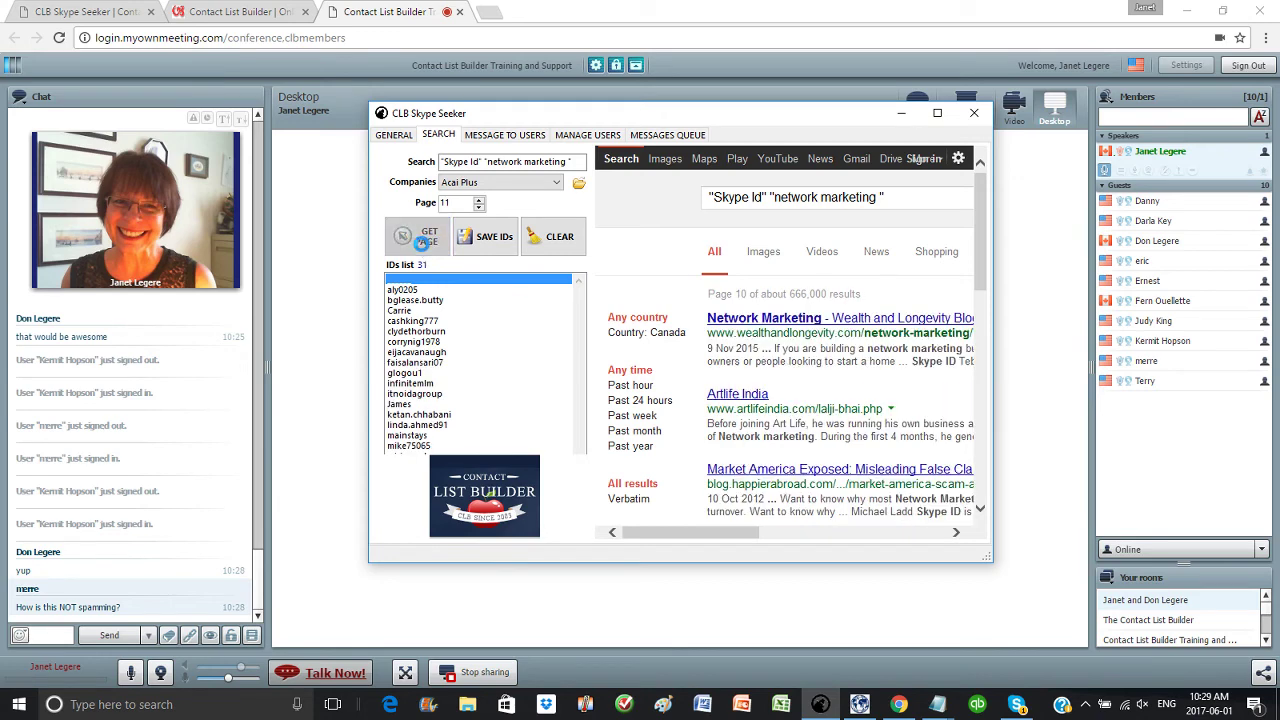
left_click(424, 247)
left_click(424, 247)
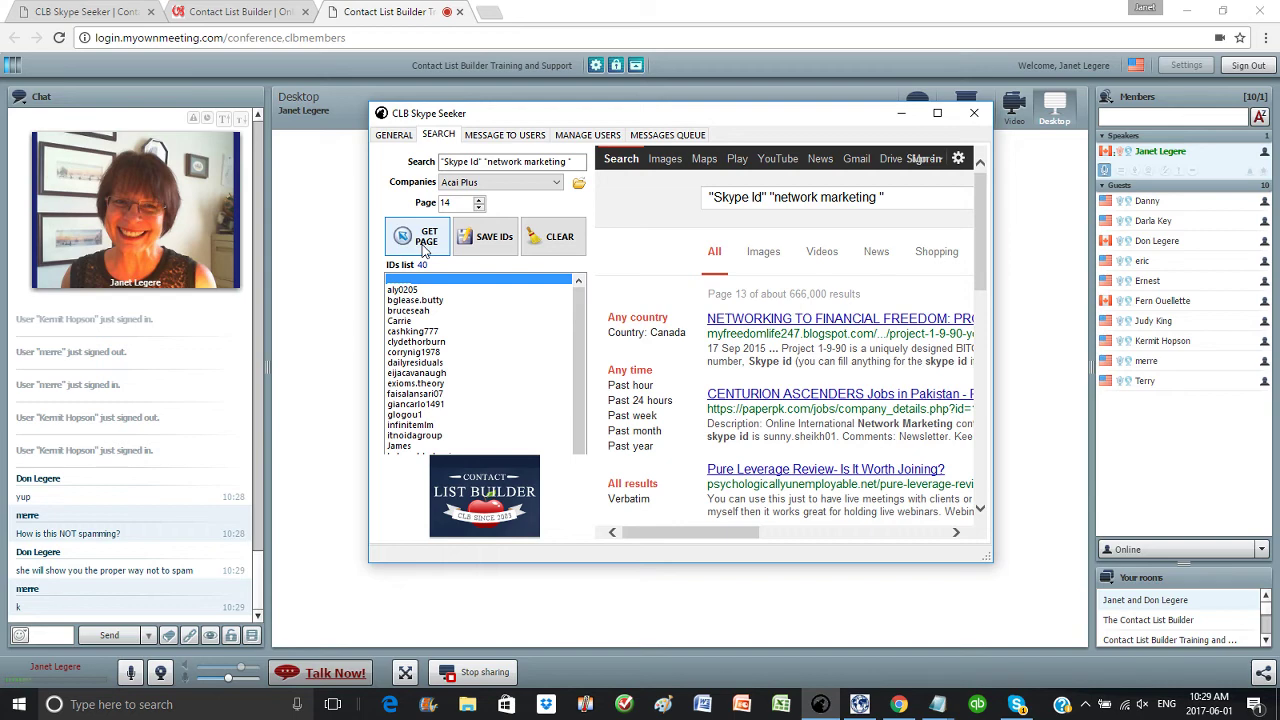
left_click(424, 245)
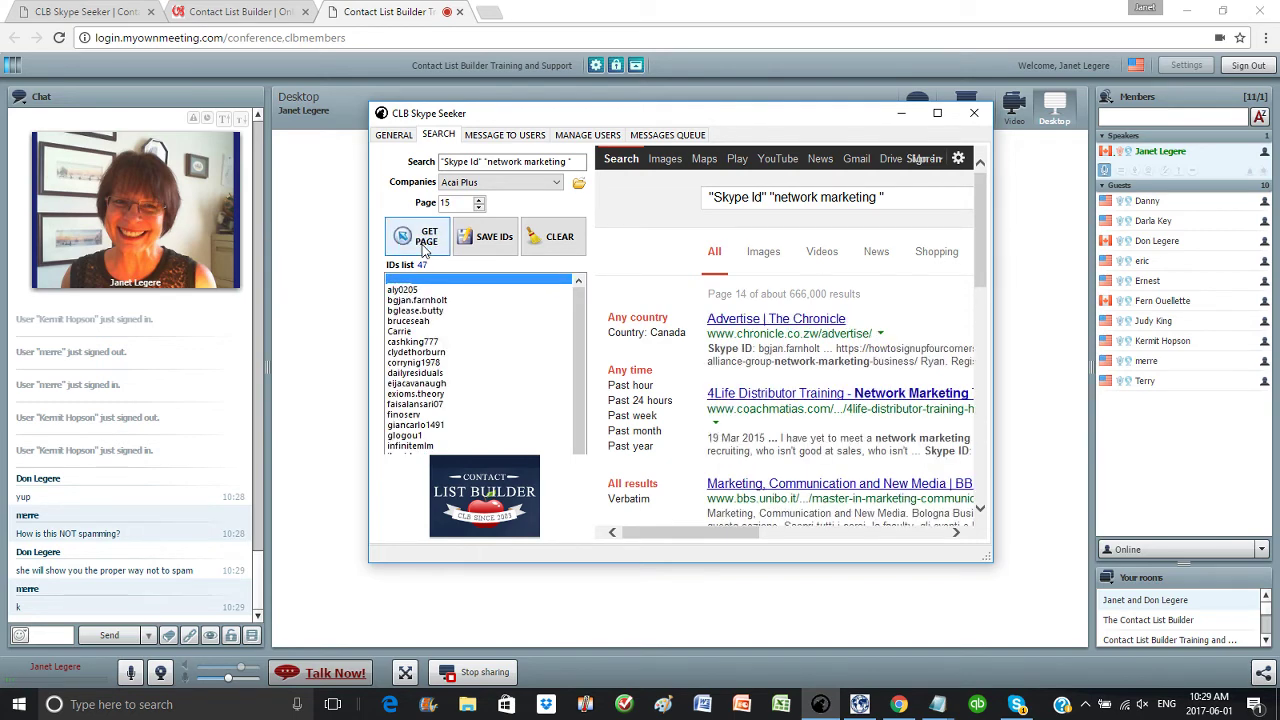
left_click(424, 250)
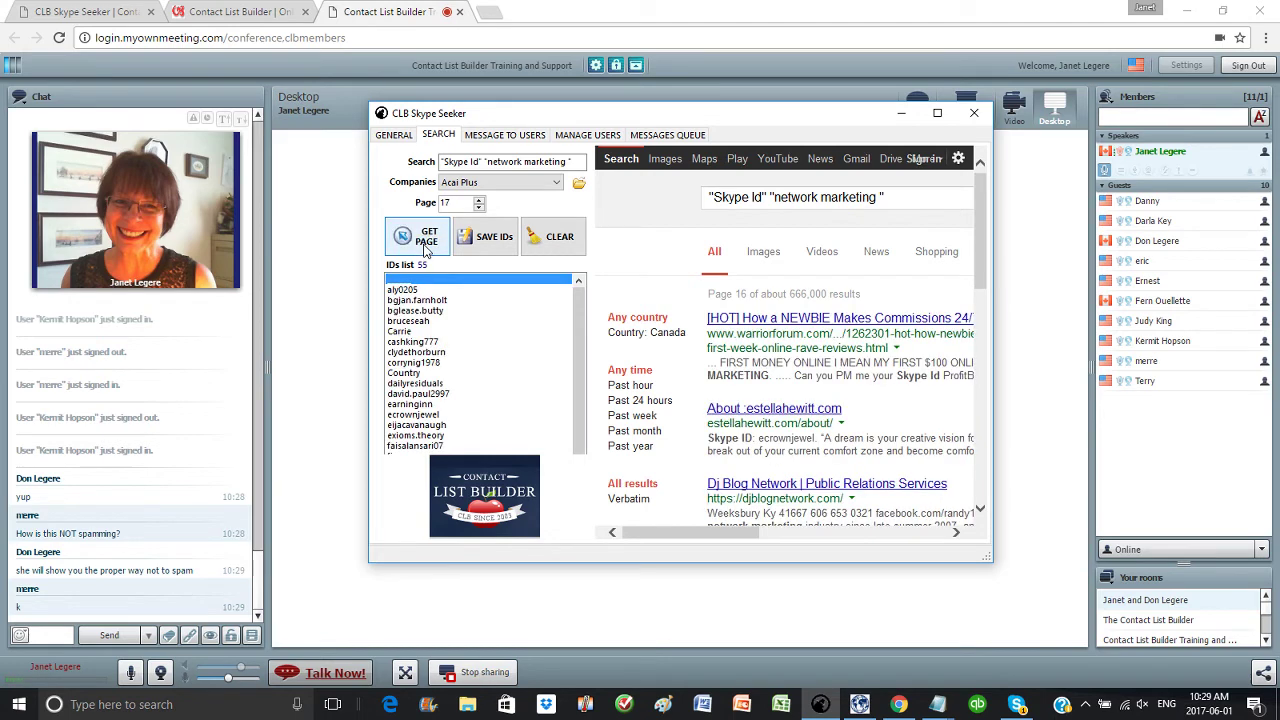
left_click(424, 250)
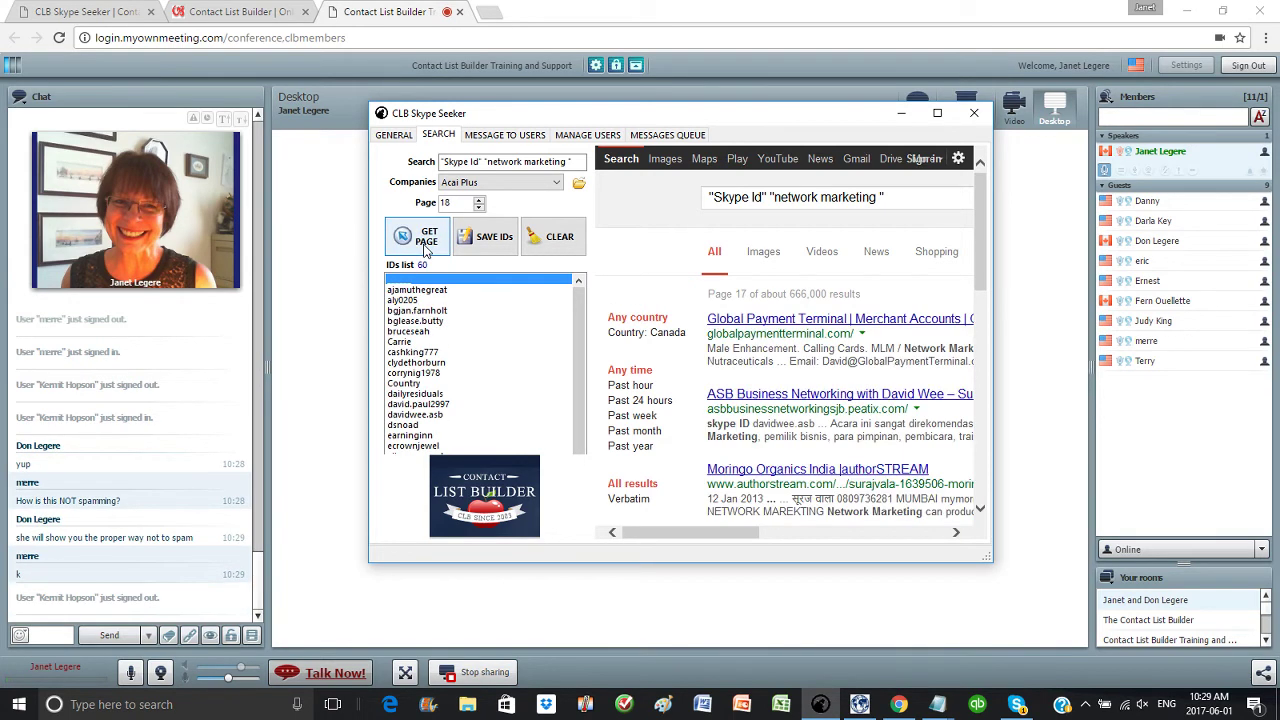
left_click(424, 248)
left_click(424, 248)
left_click(424, 246)
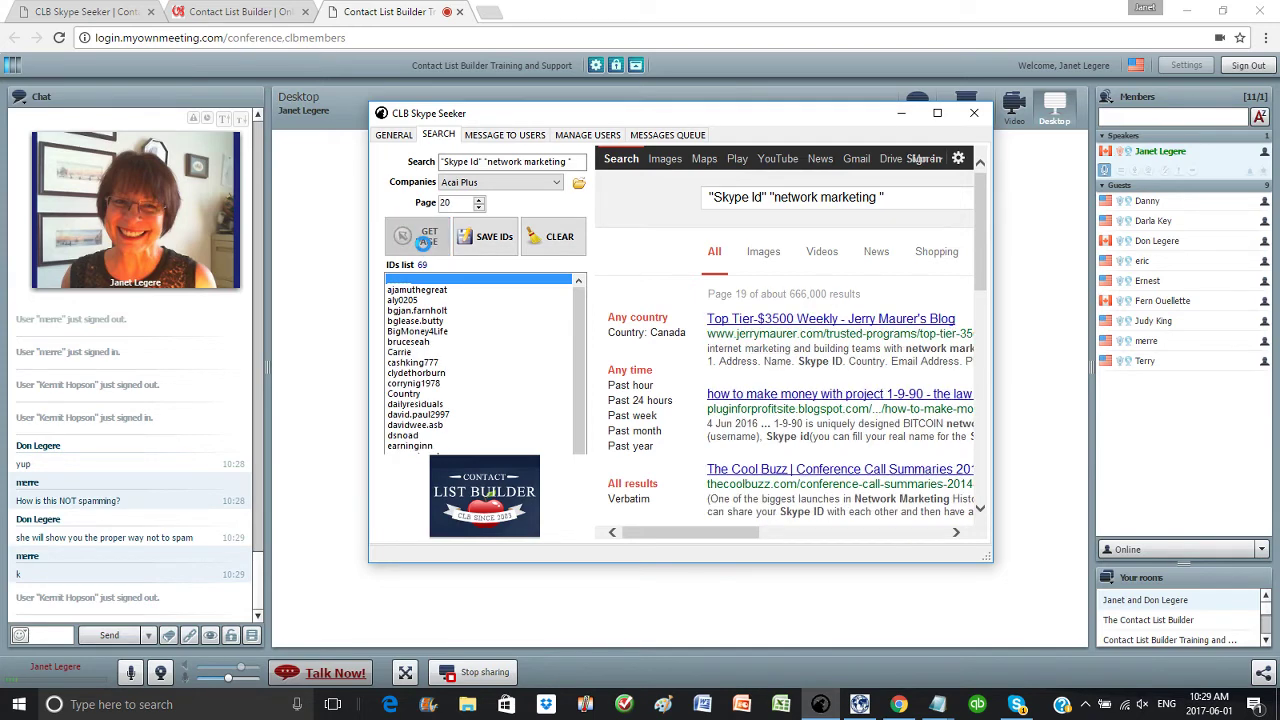
left_click(424, 240)
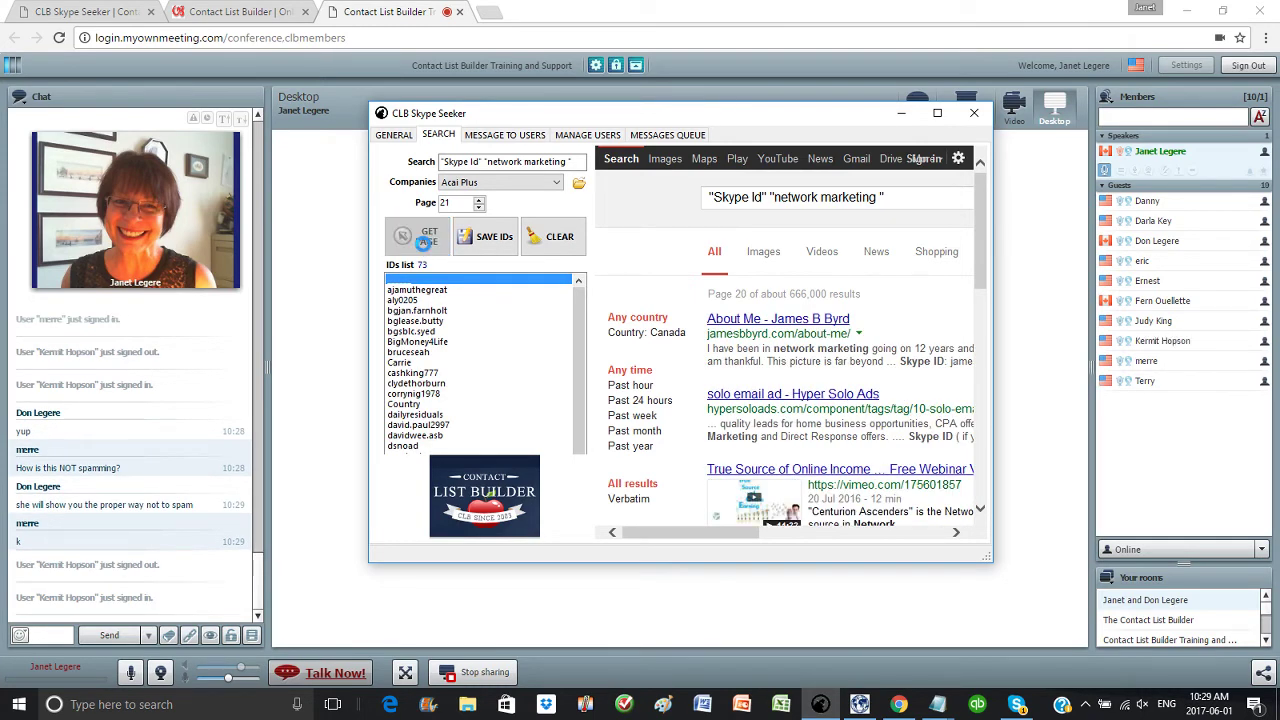
left_click(424, 246)
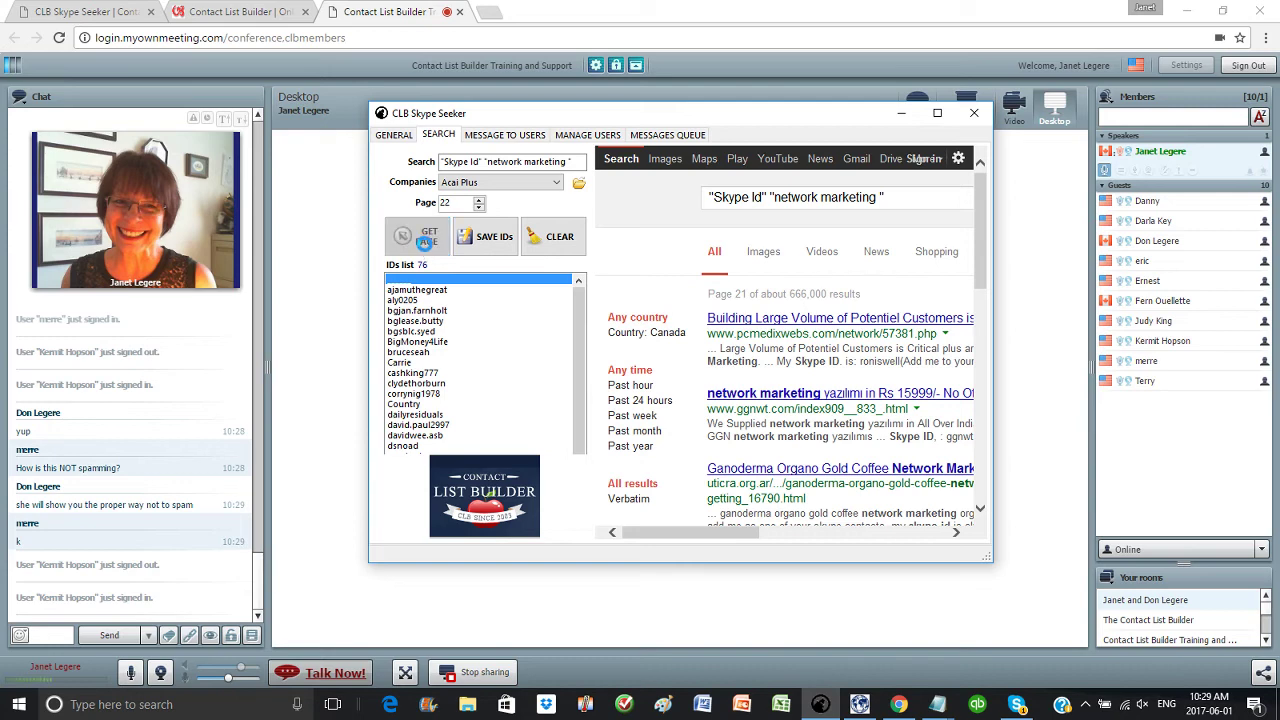
left_click(425, 244)
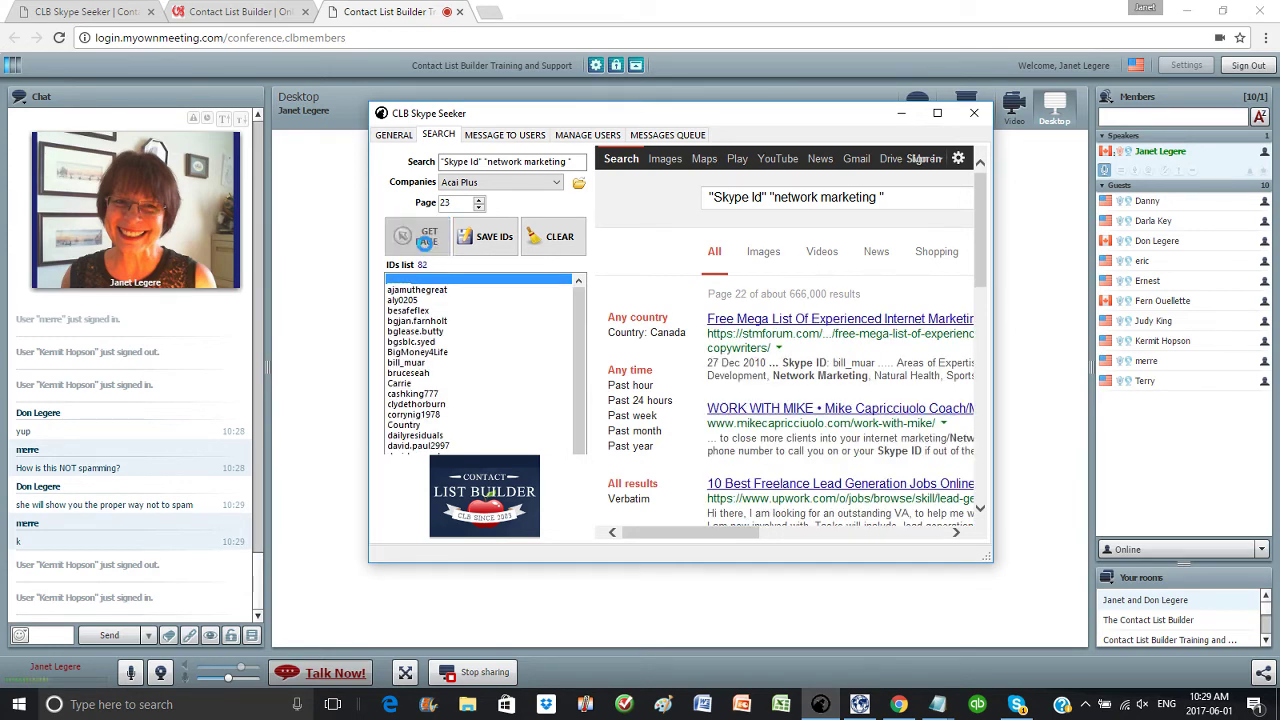
left_click(425, 244)
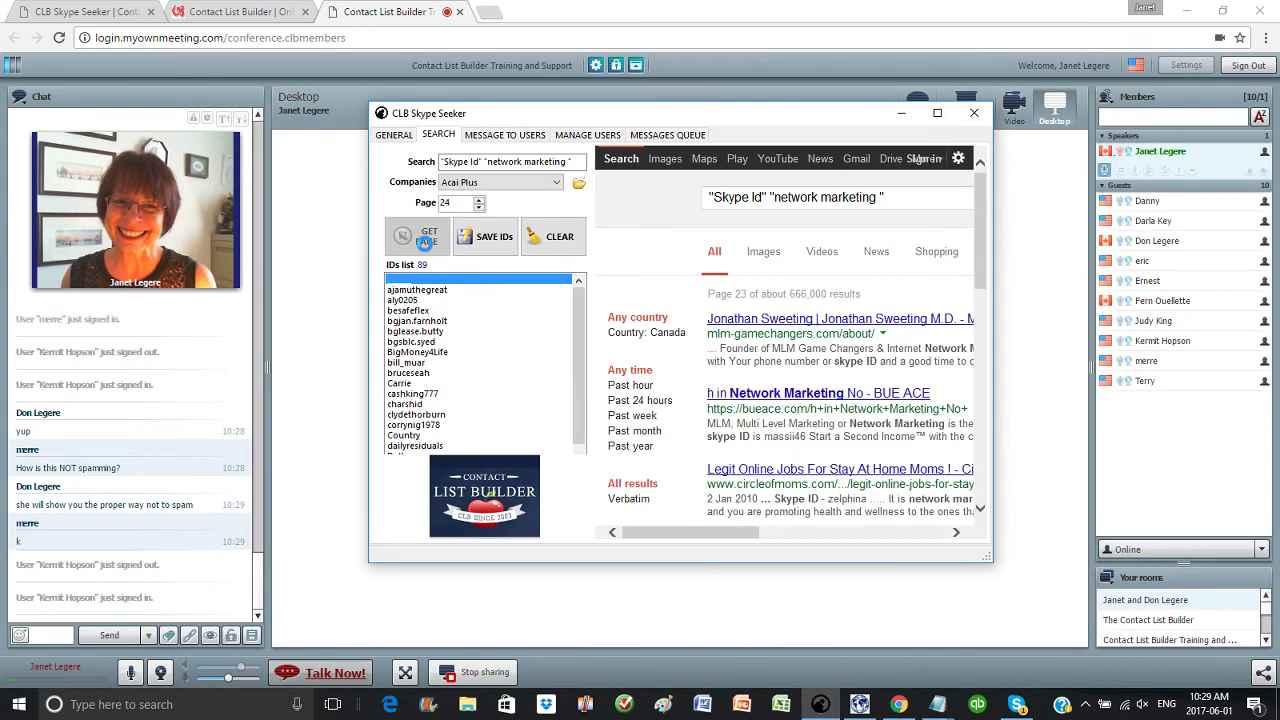
left_click(426, 246)
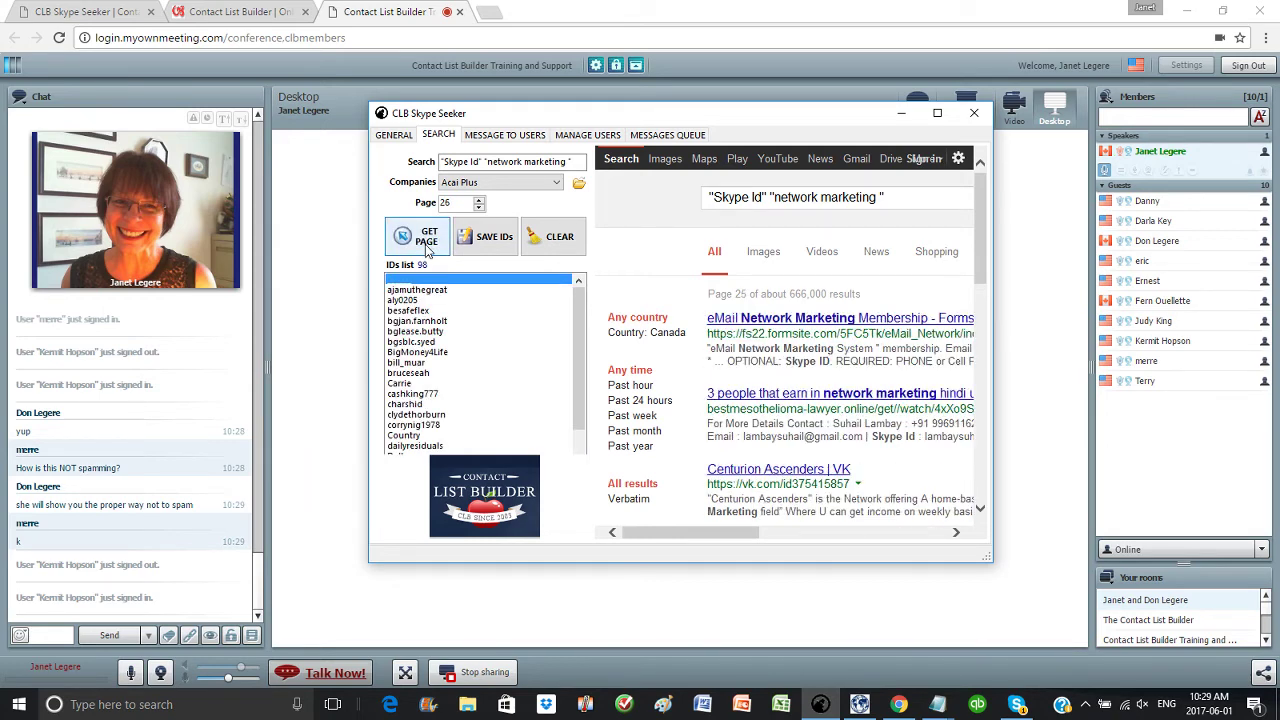
left_click(426, 244)
left_click(426, 243)
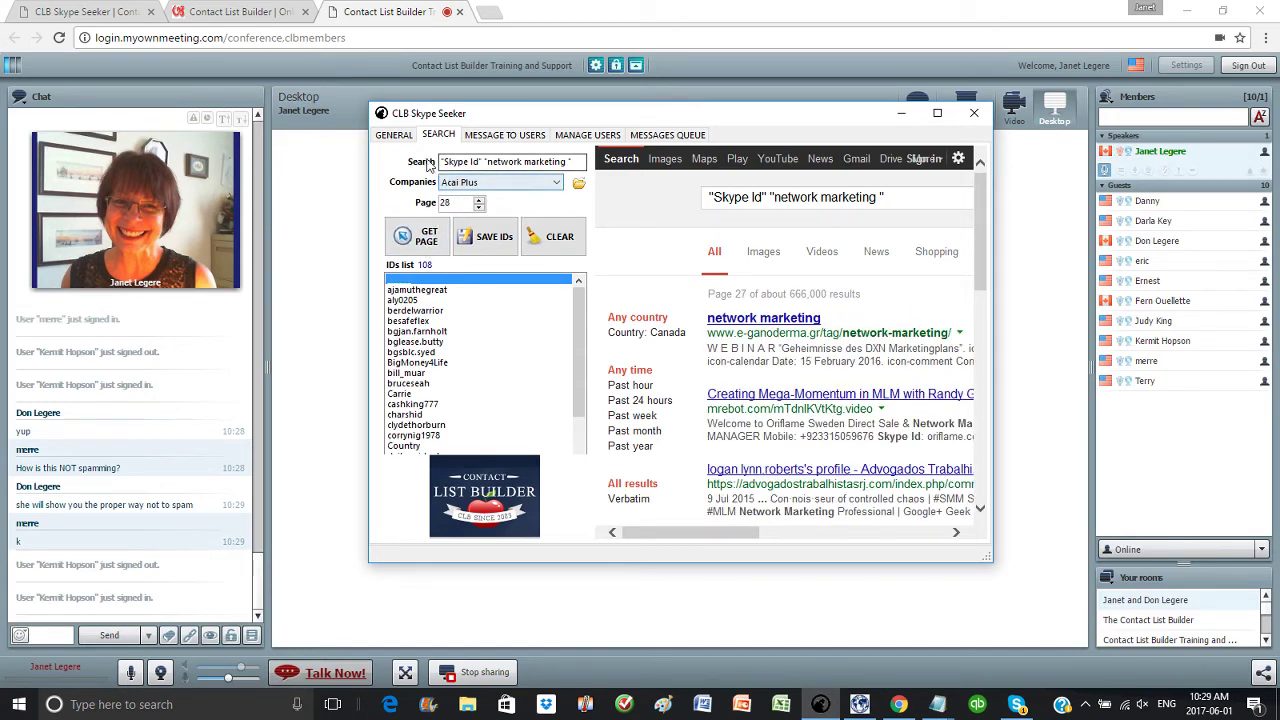
Step: Save the collected ID list as the text file "network marketing" in the Skype Seeker lead folder
left_click_drag(487, 161, 597, 200)
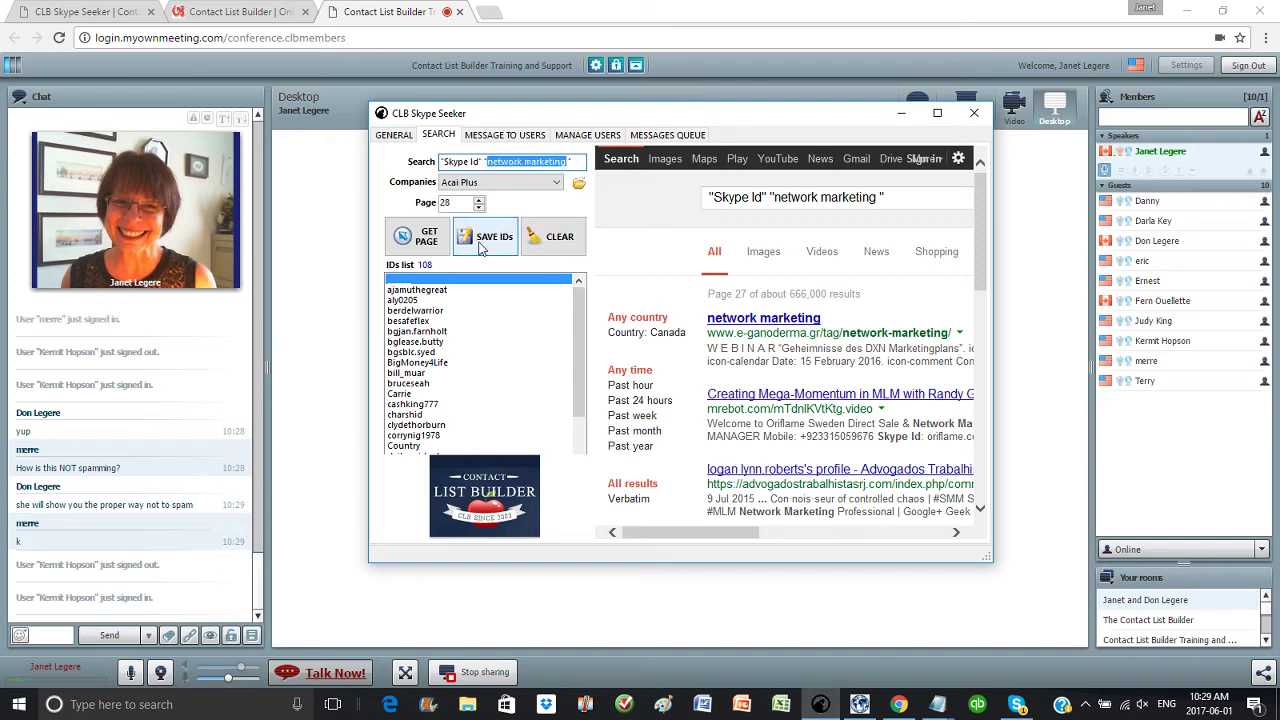
left_click(490, 234)
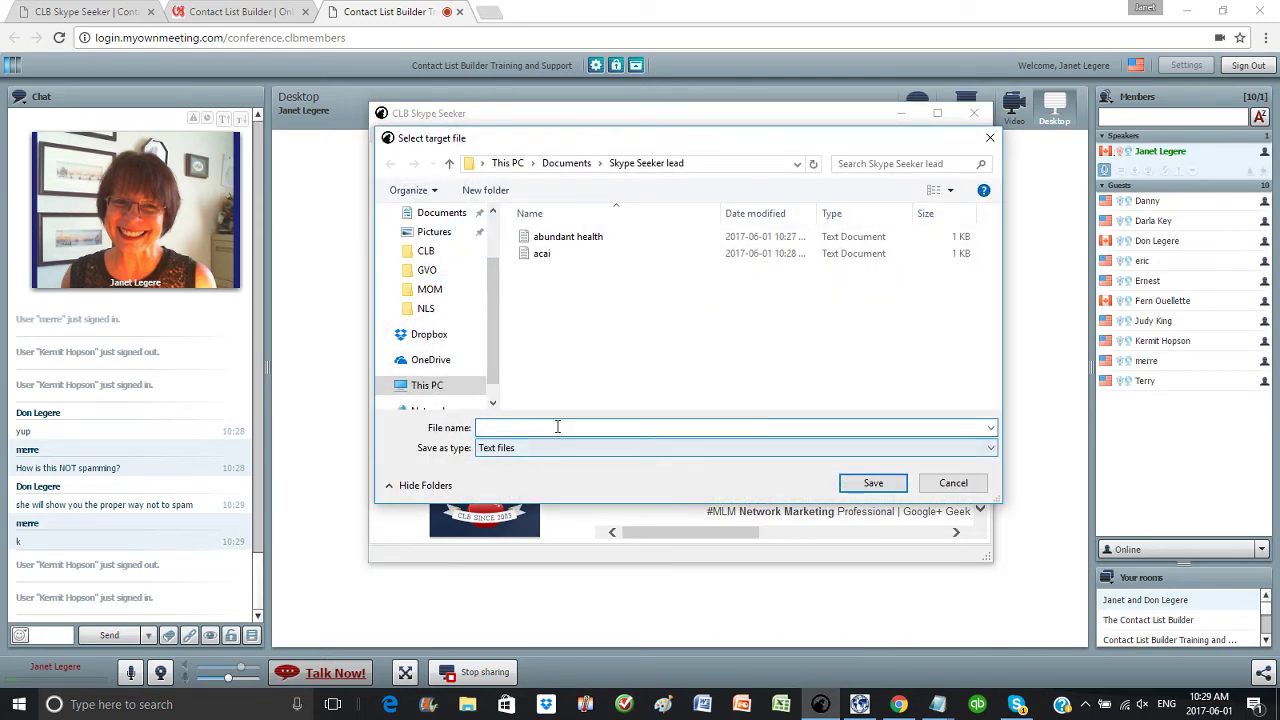
type("net")
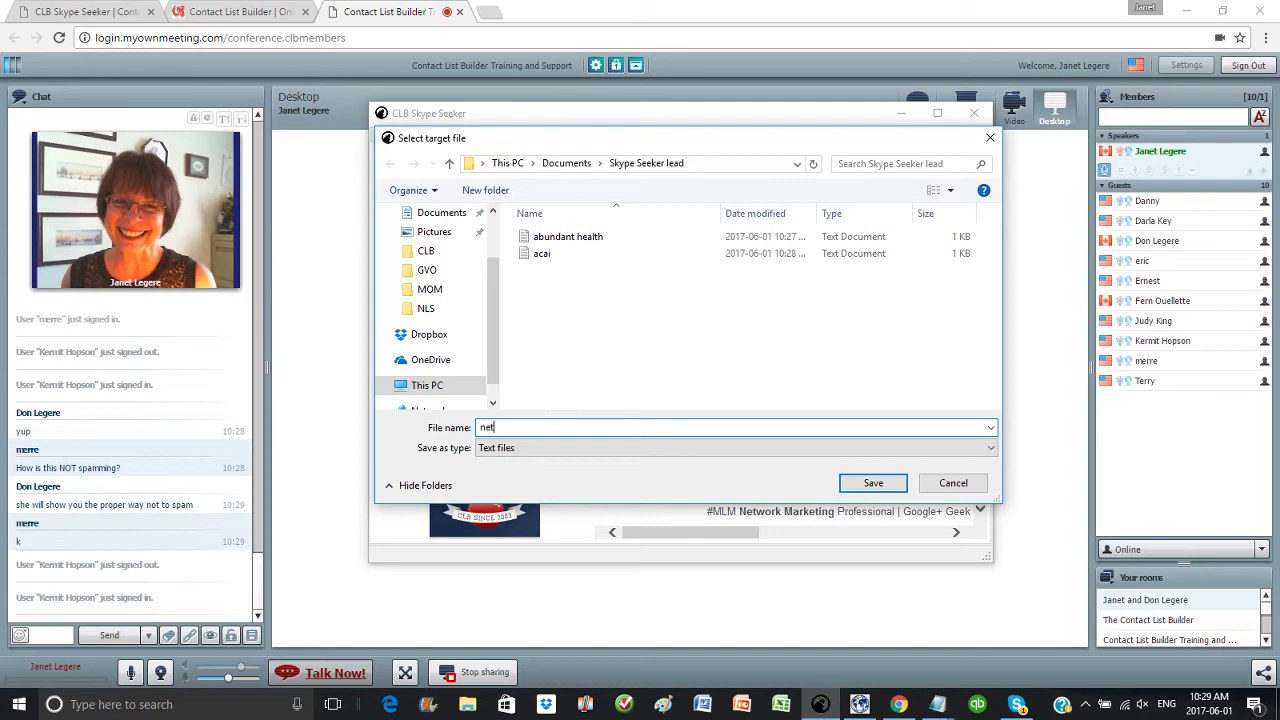
type("work marketing")
left_click(872, 483)
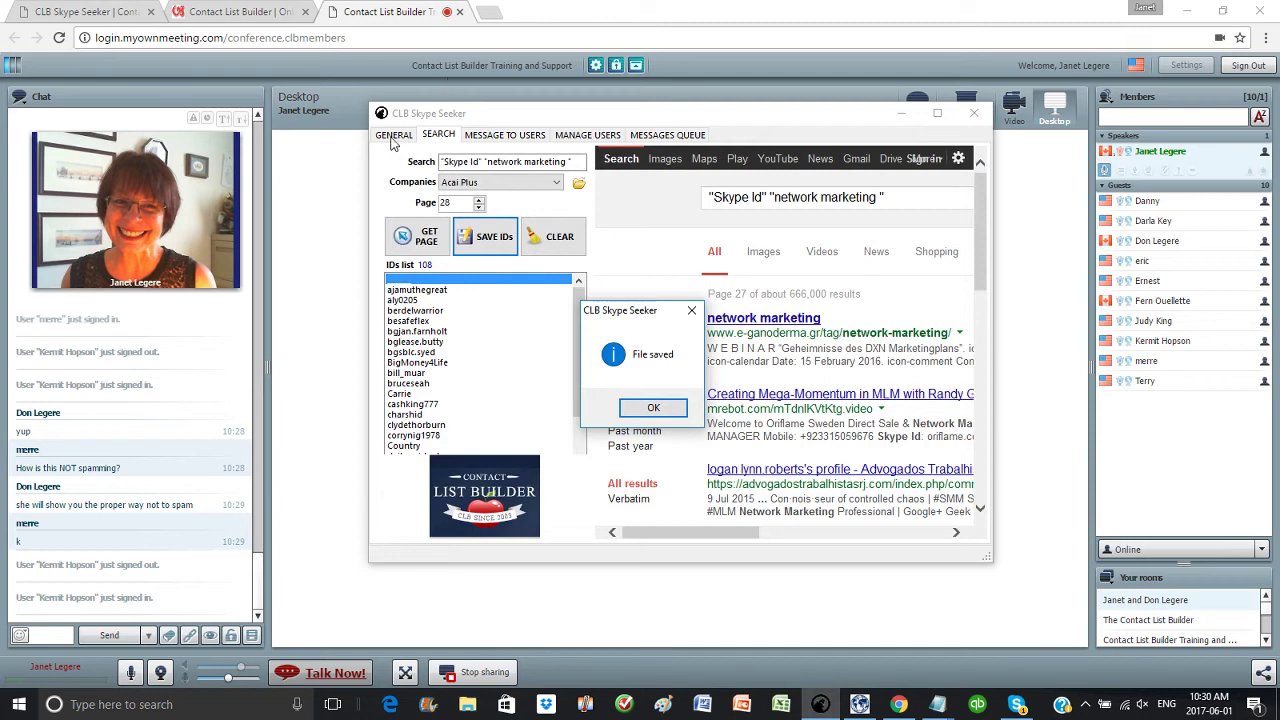
left_click(653, 408)
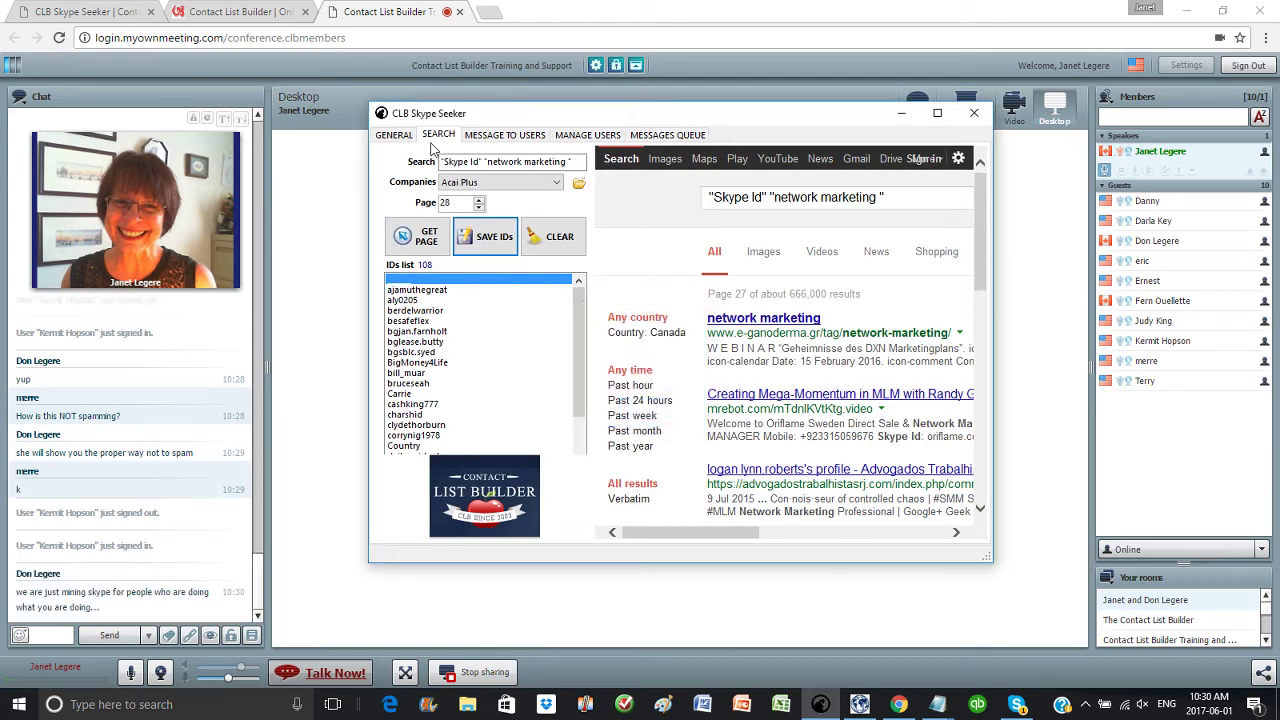
Step: Choose the "abundant health" text file from the Skype Seeker lead folder as the file to import
left_click(393, 136)
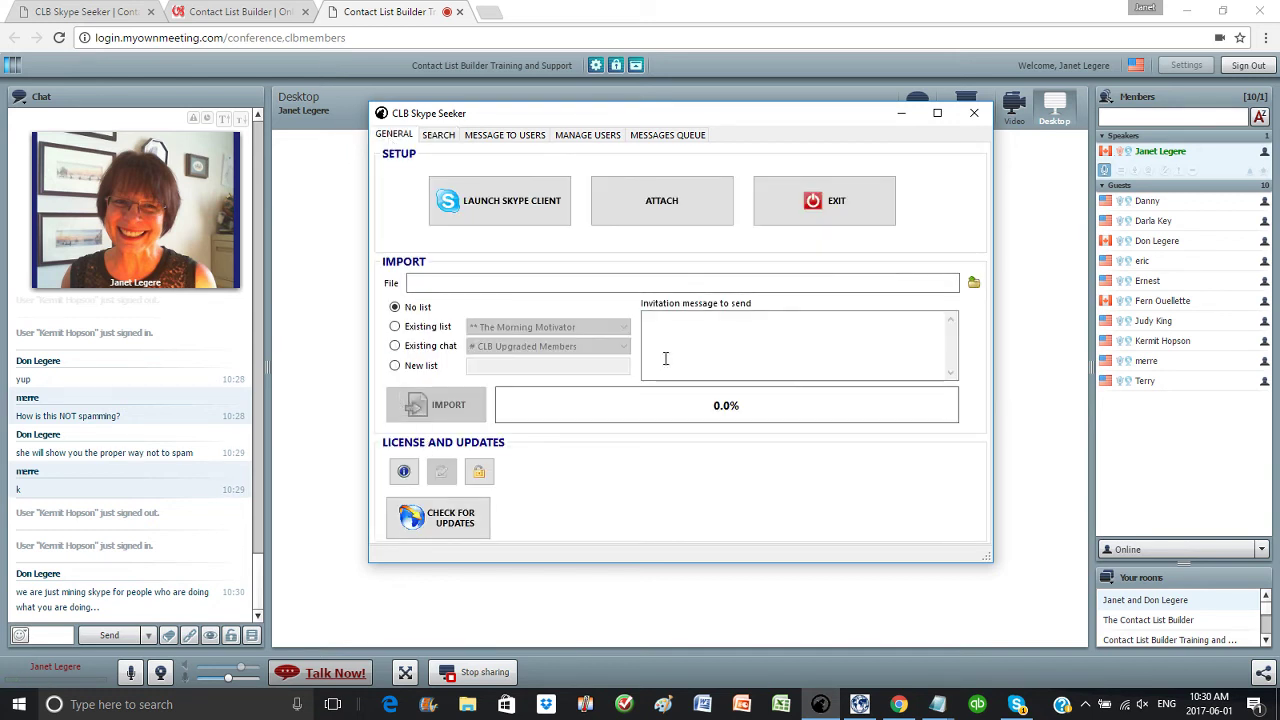
left_click(448, 283)
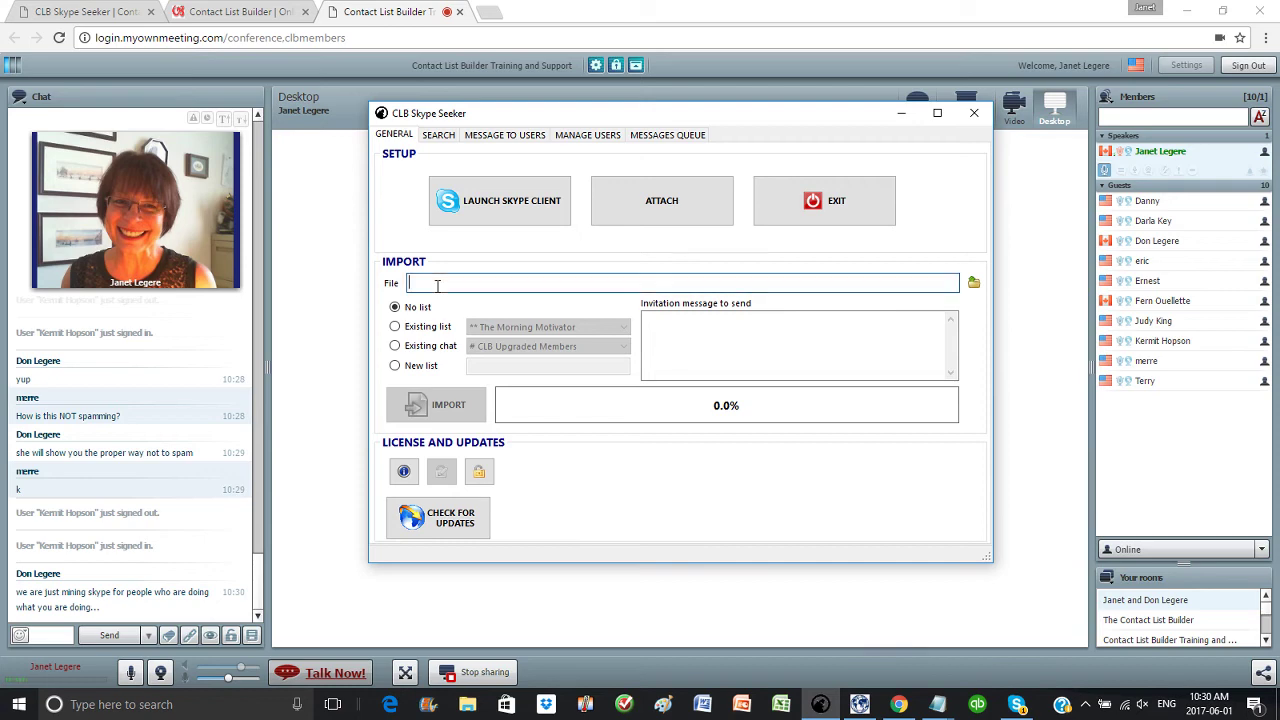
left_click(974, 286)
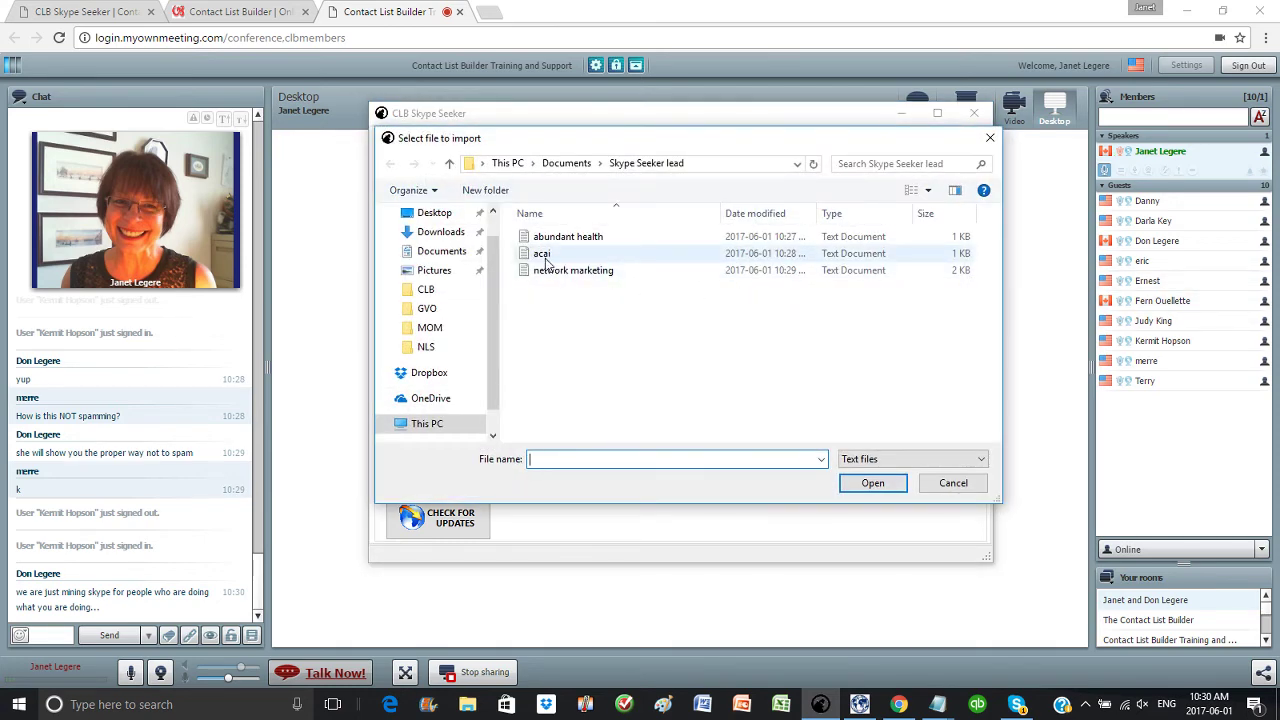
left_click(576, 238)
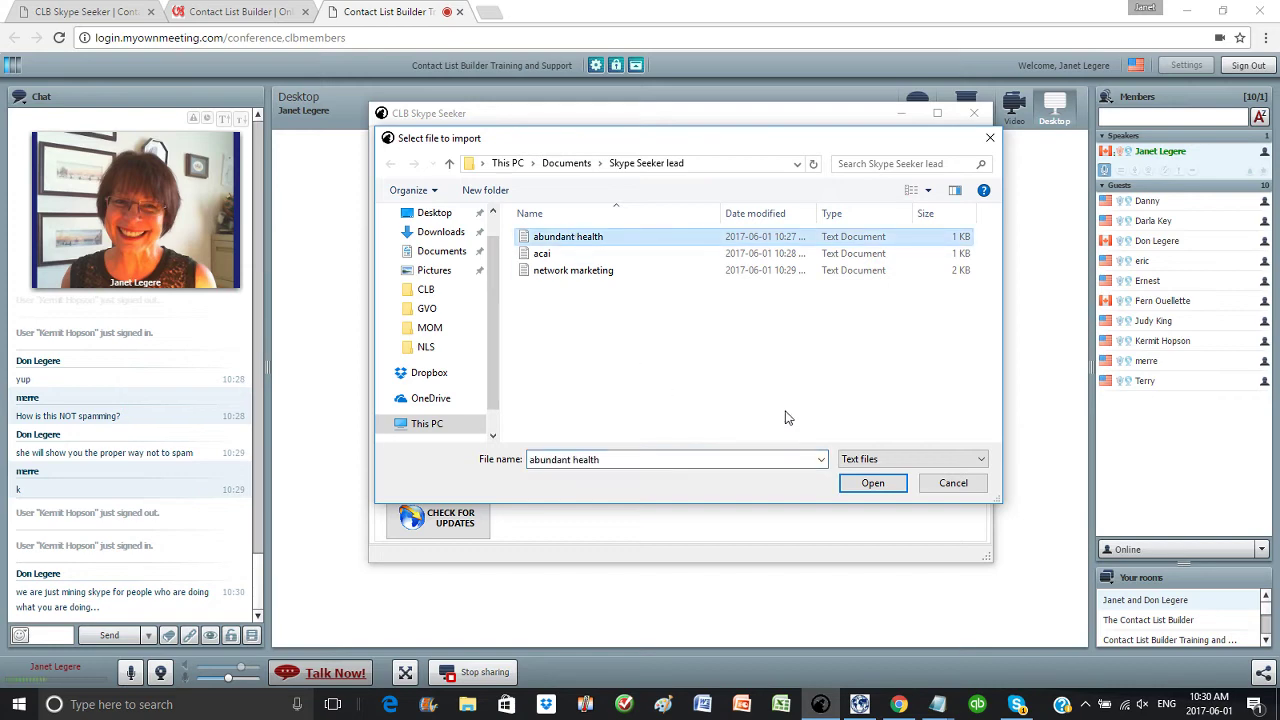
left_click(871, 485)
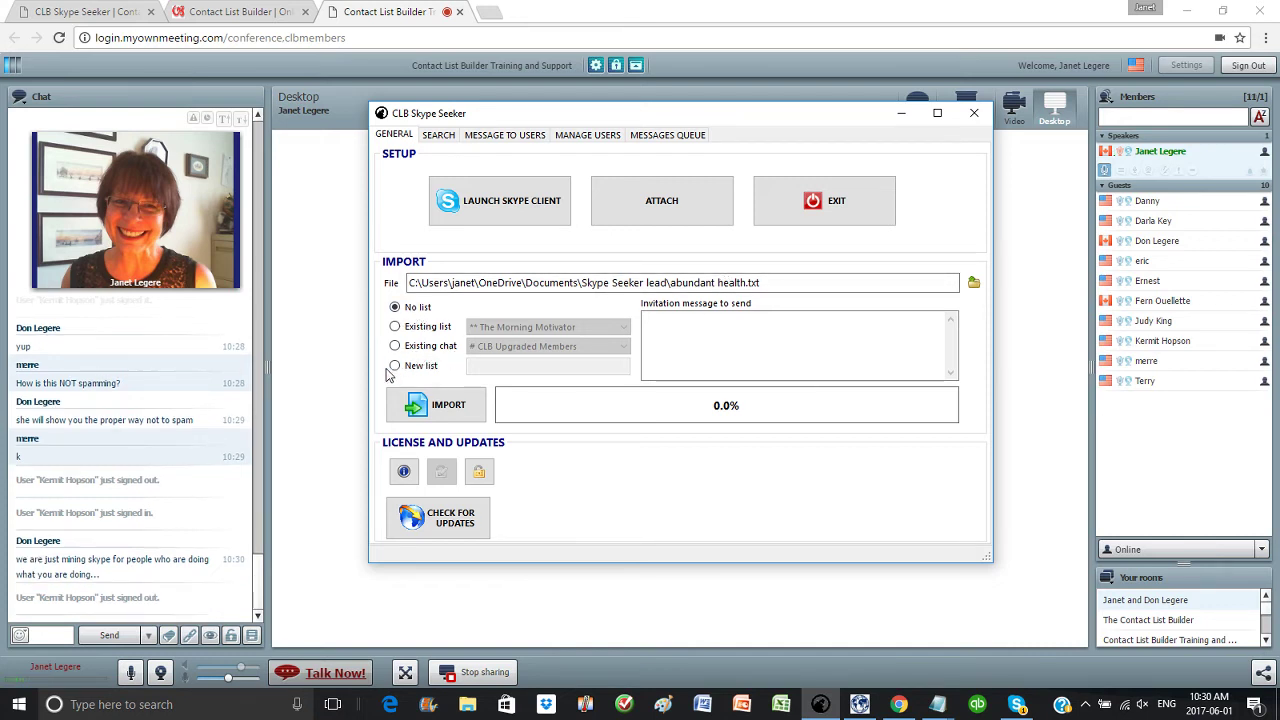
Step: Set the import to go into a new list named "New CLB Skype Seeker Leads"
left_click(396, 366)
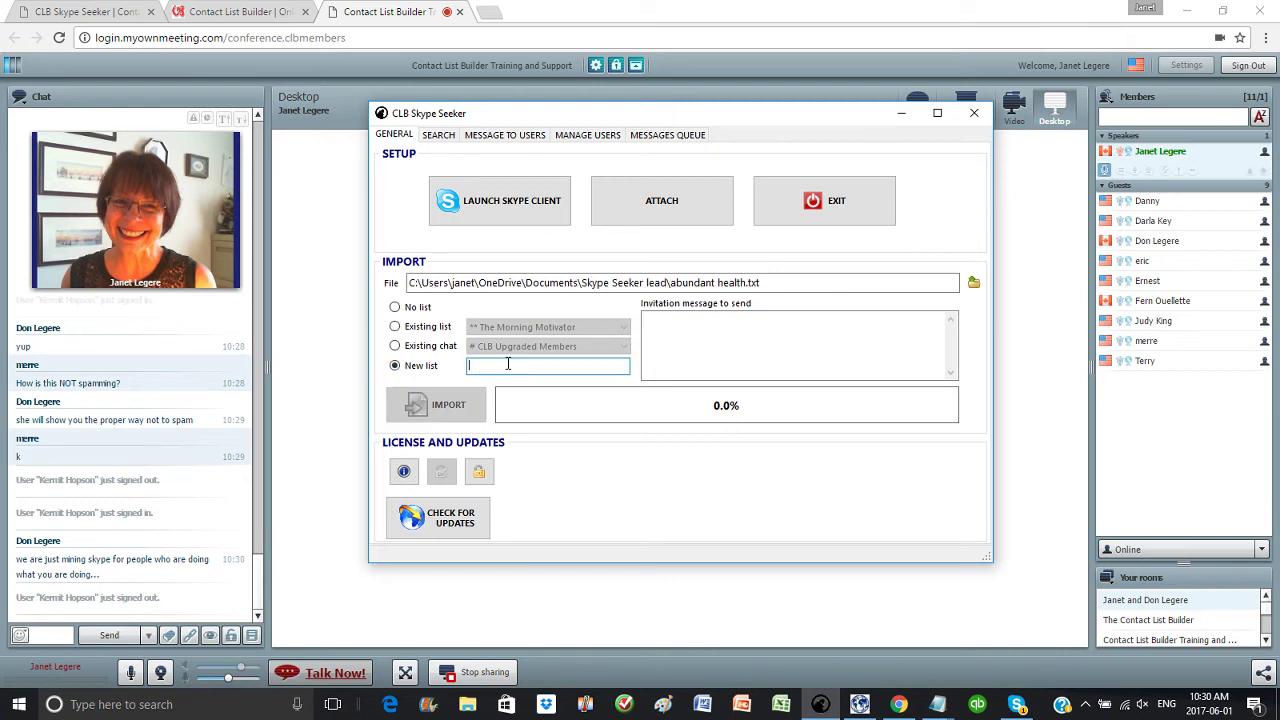
type("New Lea")
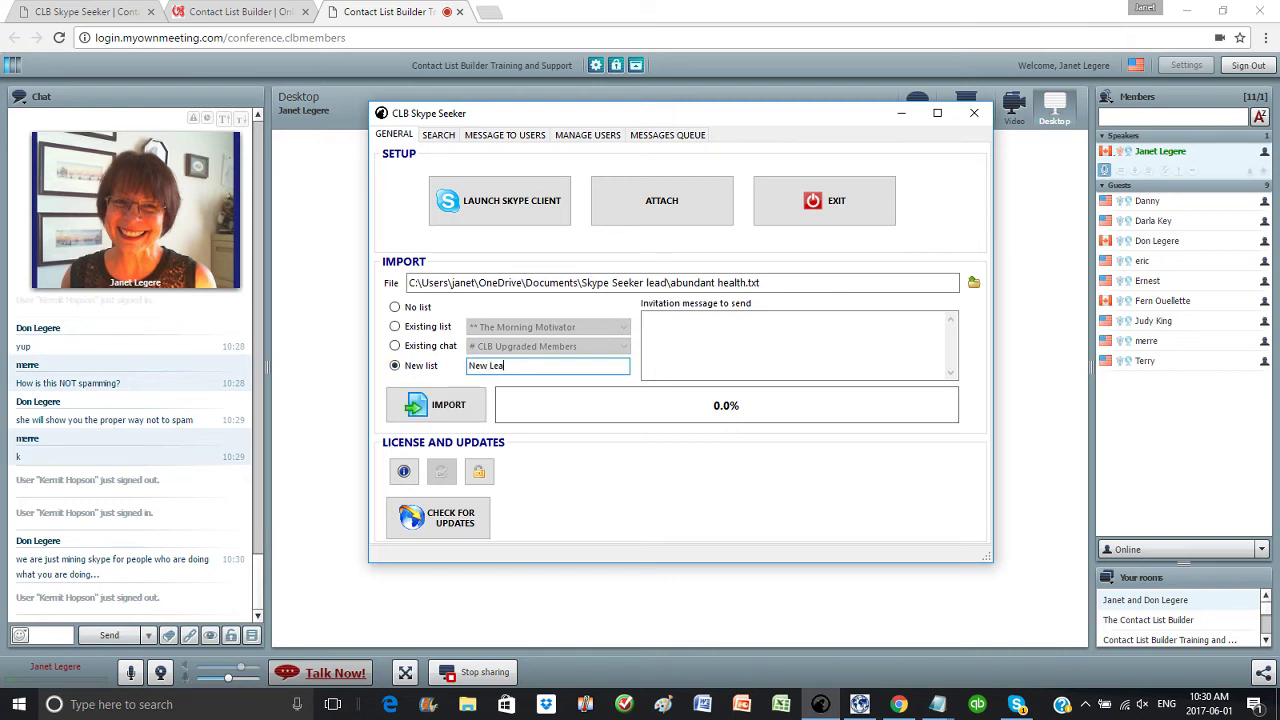
type("L")
type("B S")
type("ky")
type("pe Seeke")
type("r Lad")
type("ads")
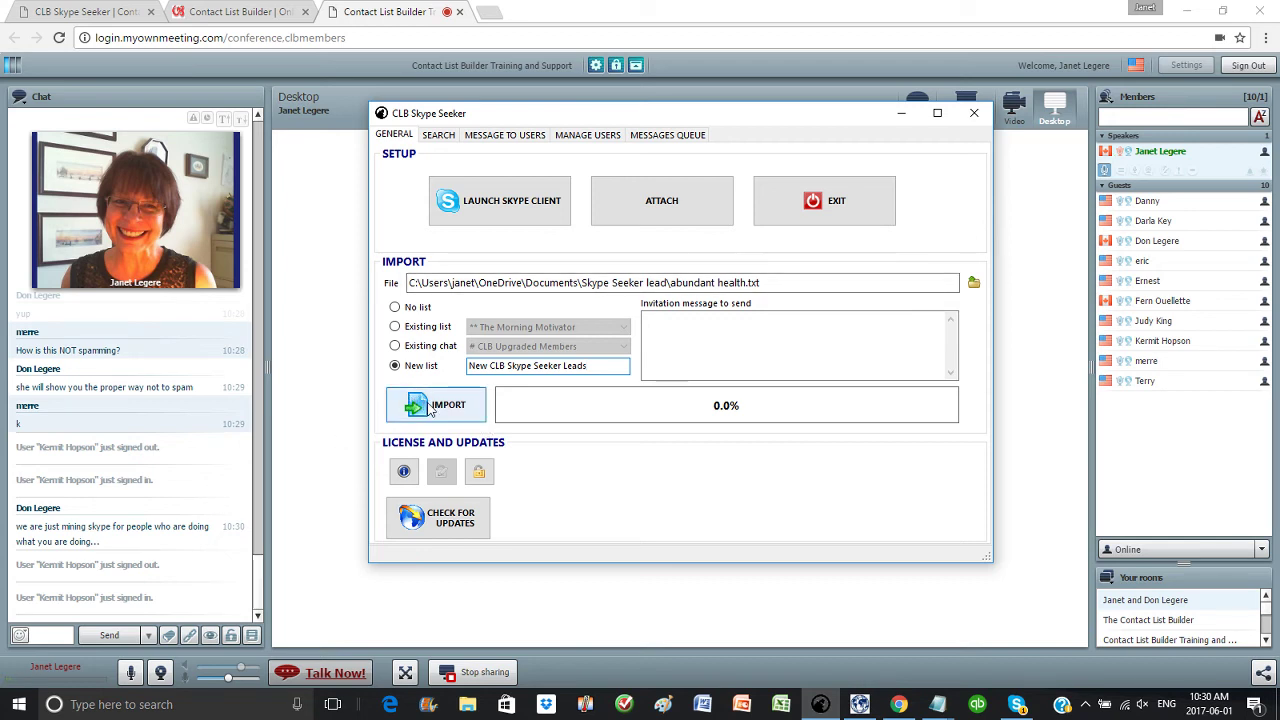
Step: Start the invitation message with "Hello (firstname), I see you have an interest in Health and Wellness and thought it would be great to connect."
left_click(679, 336)
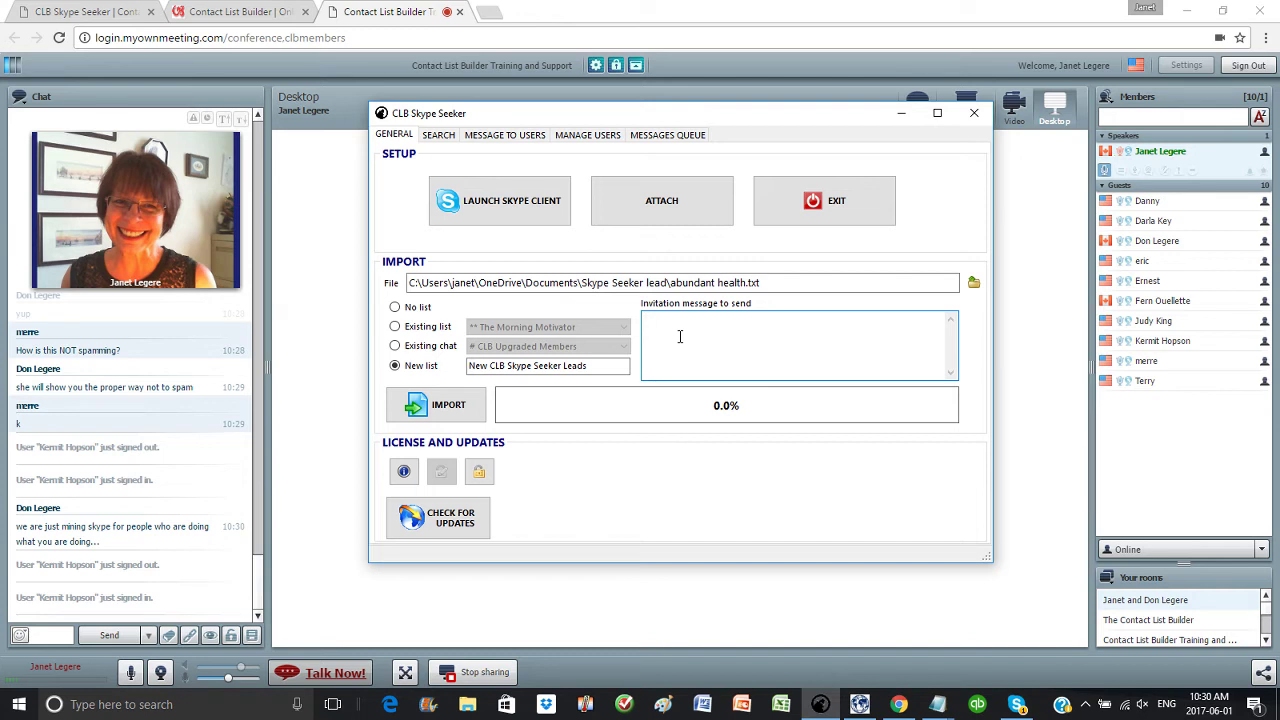
type("Hello")
type(" {firstname")
type("I fou")
key("BackSpace")
key("BackSpace")
key("BackSpace")
type("see yo")
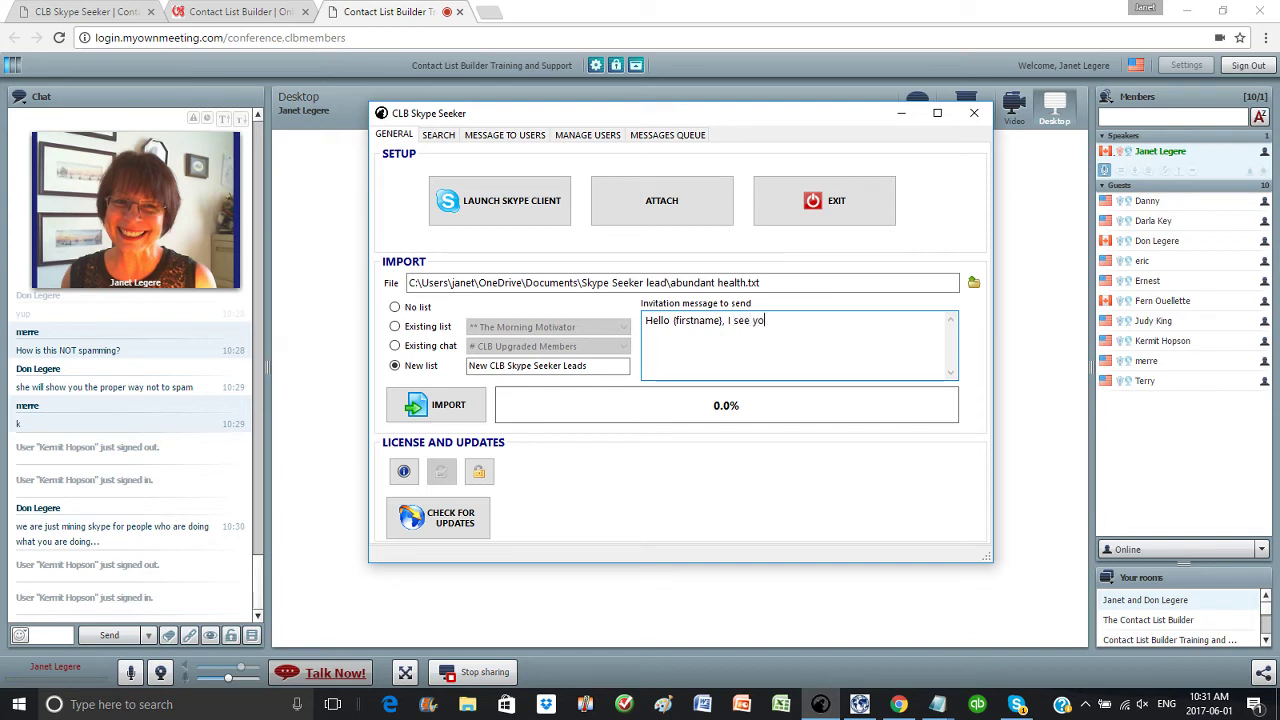
type("u have an interest in Health")
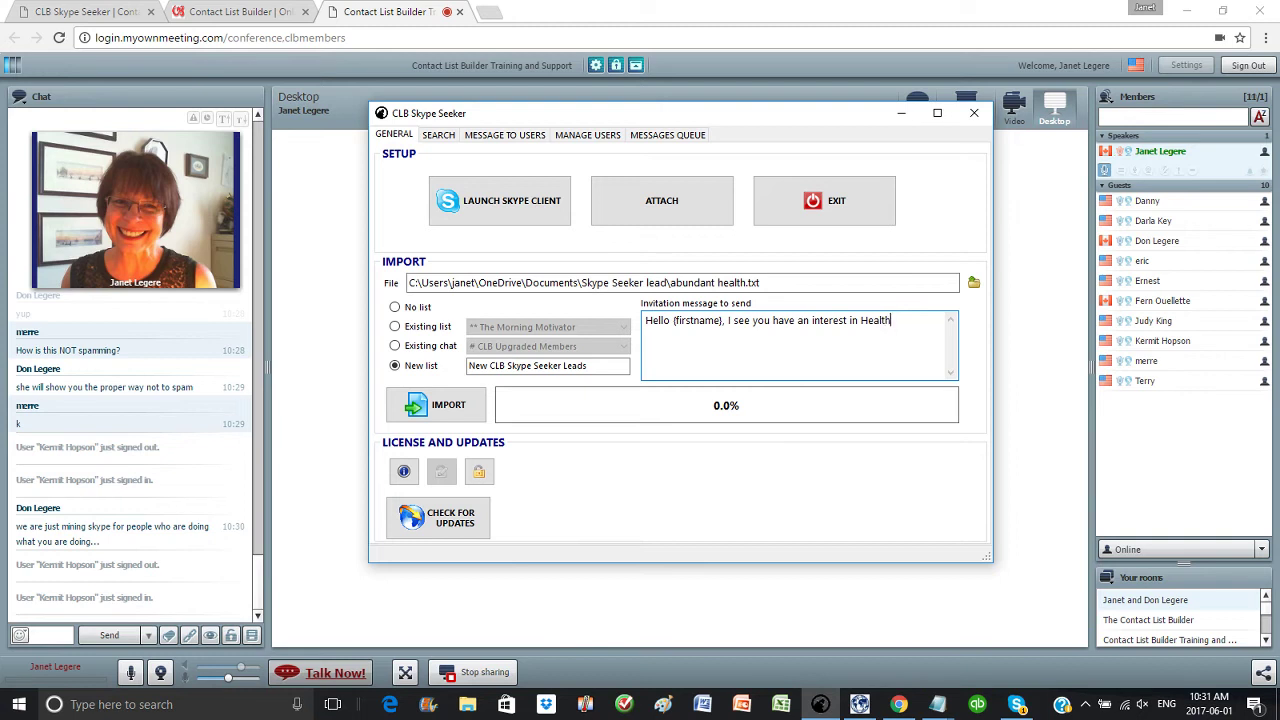
type(" and Wellness and thought it would be")
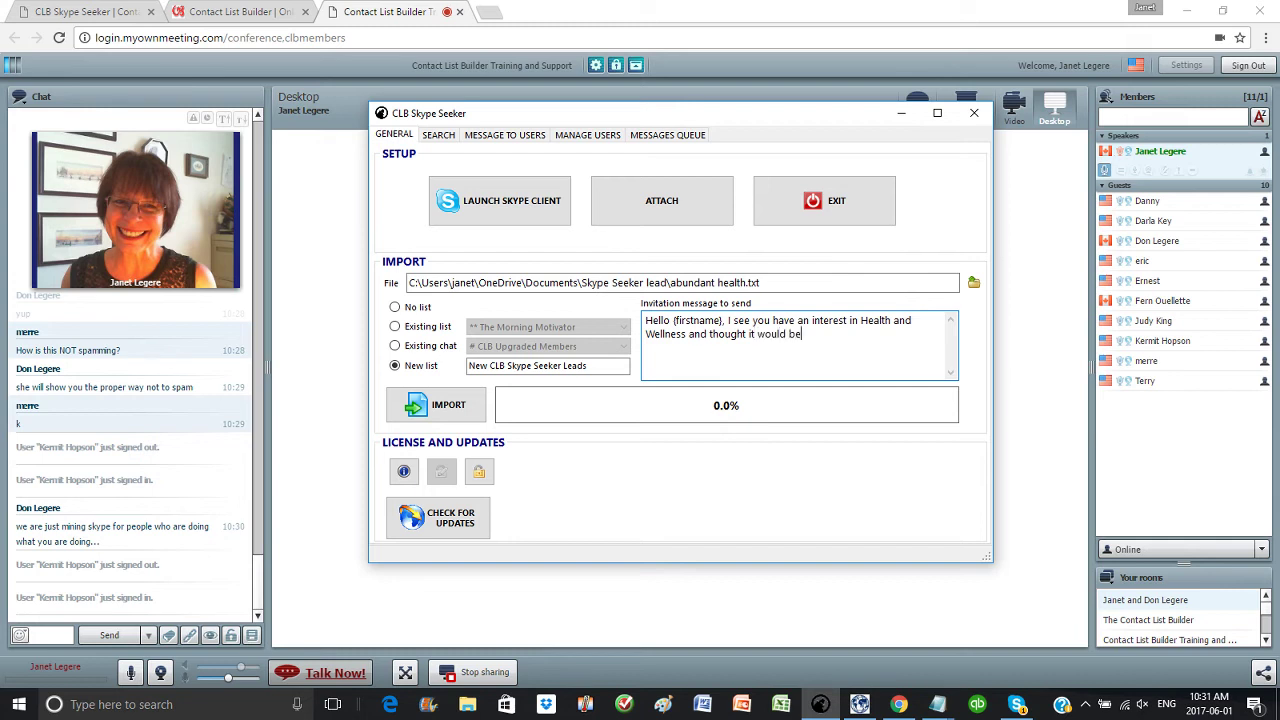
type(" great to connect")
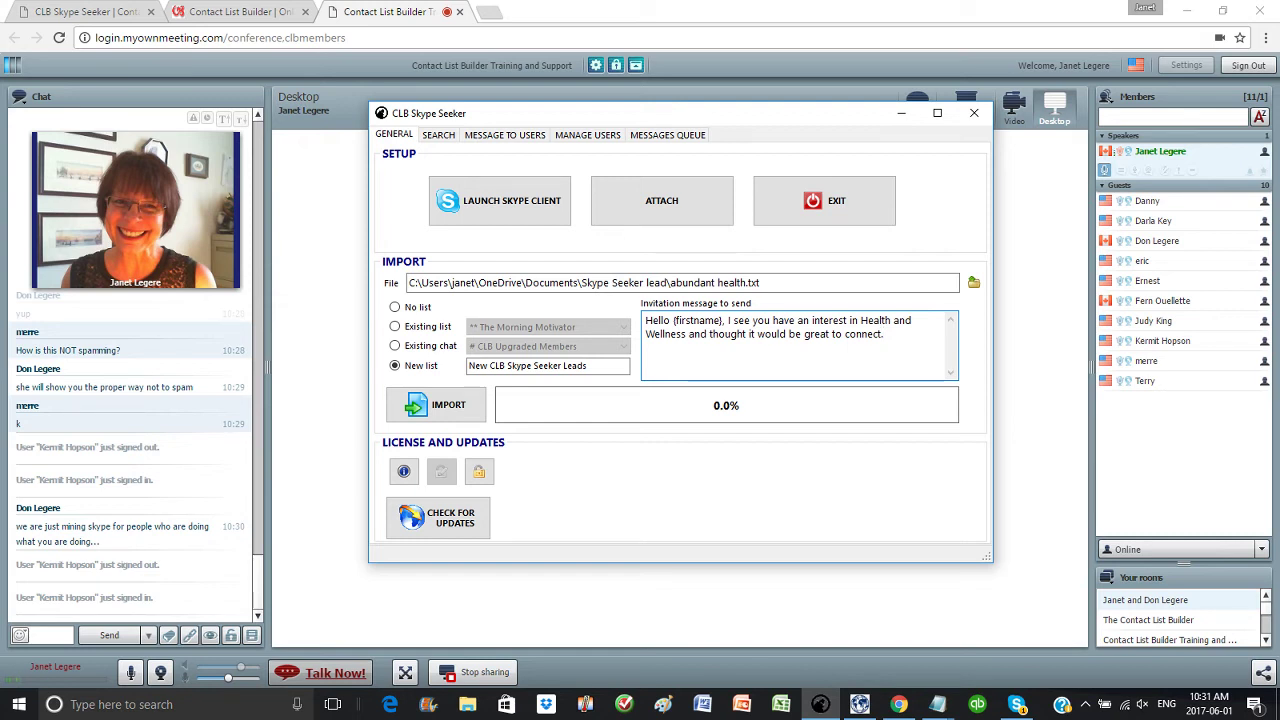
Step: End the invitation message with "Please feel welcome to add me as a contact" and run the import to send the invitations
type(". Please feel welcome to")
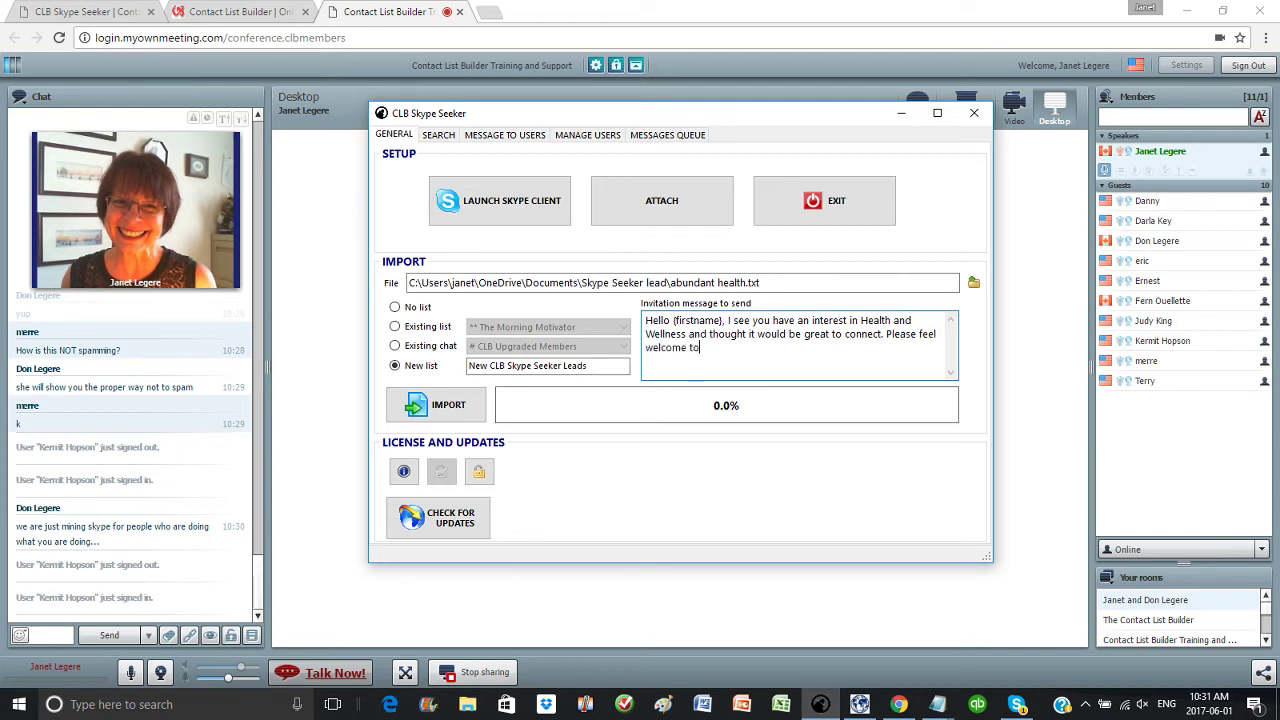
type(" add me as a contact")
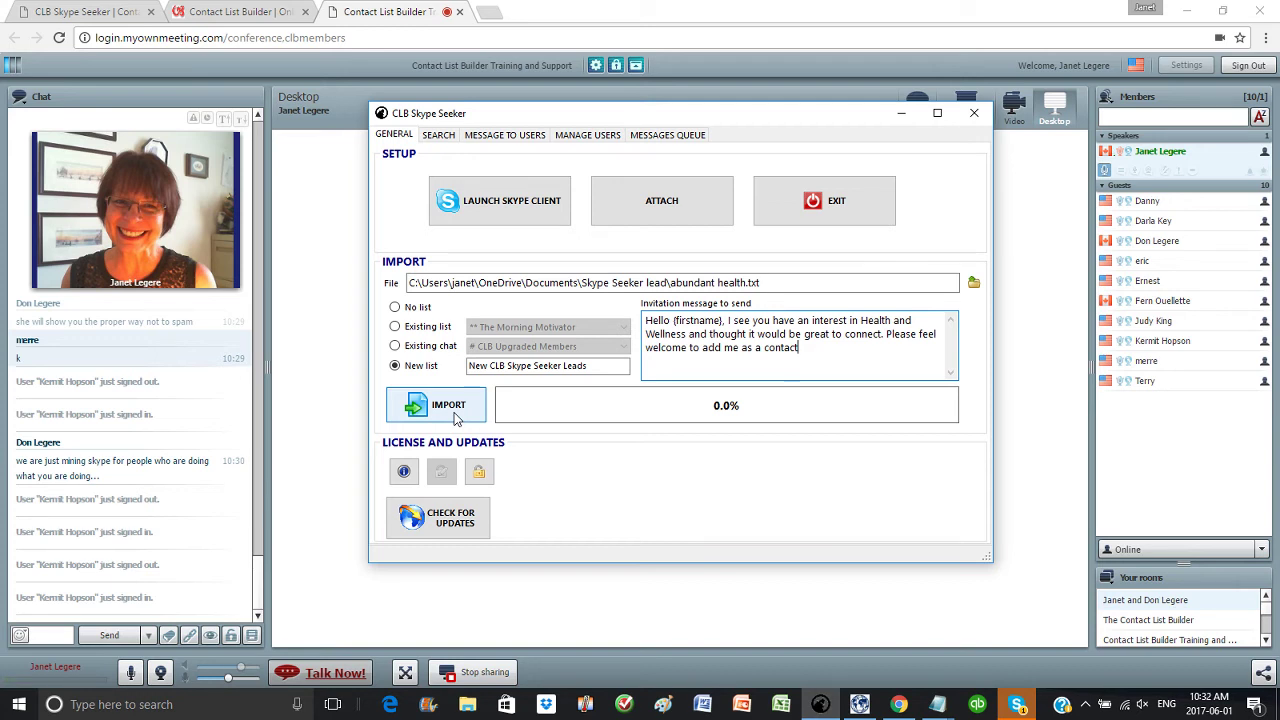
left_click(453, 413)
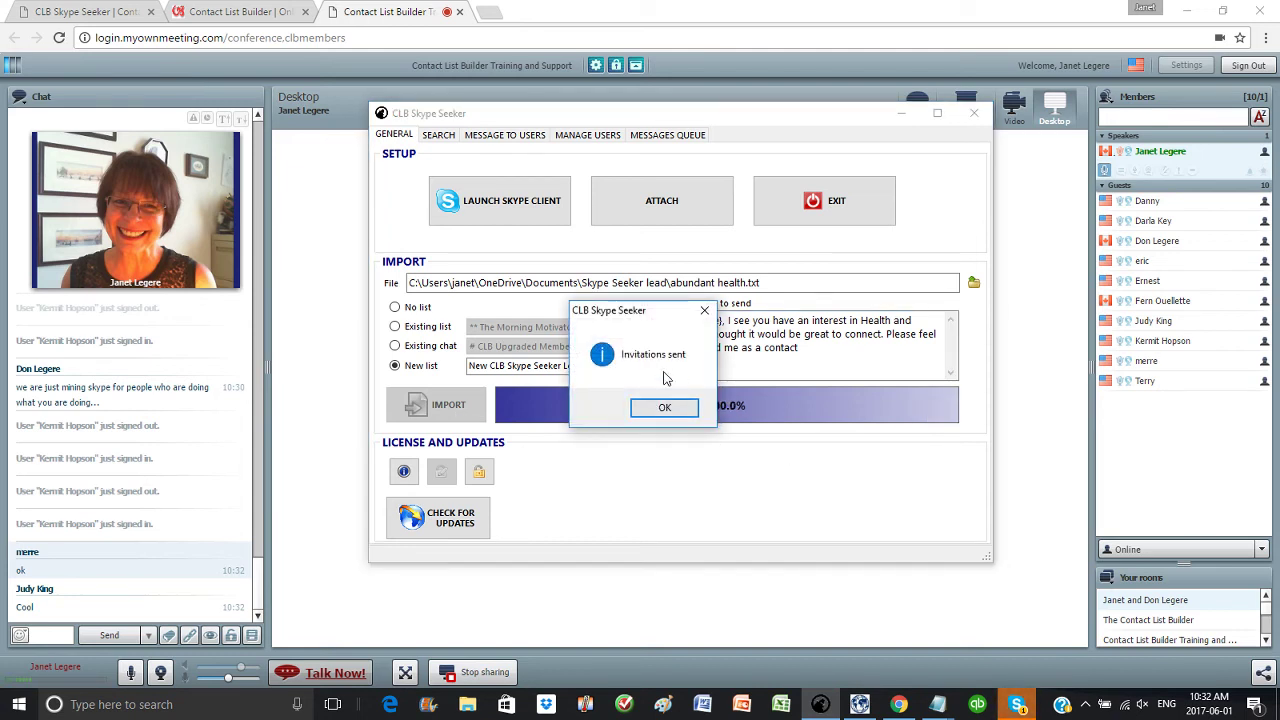
left_click(662, 408)
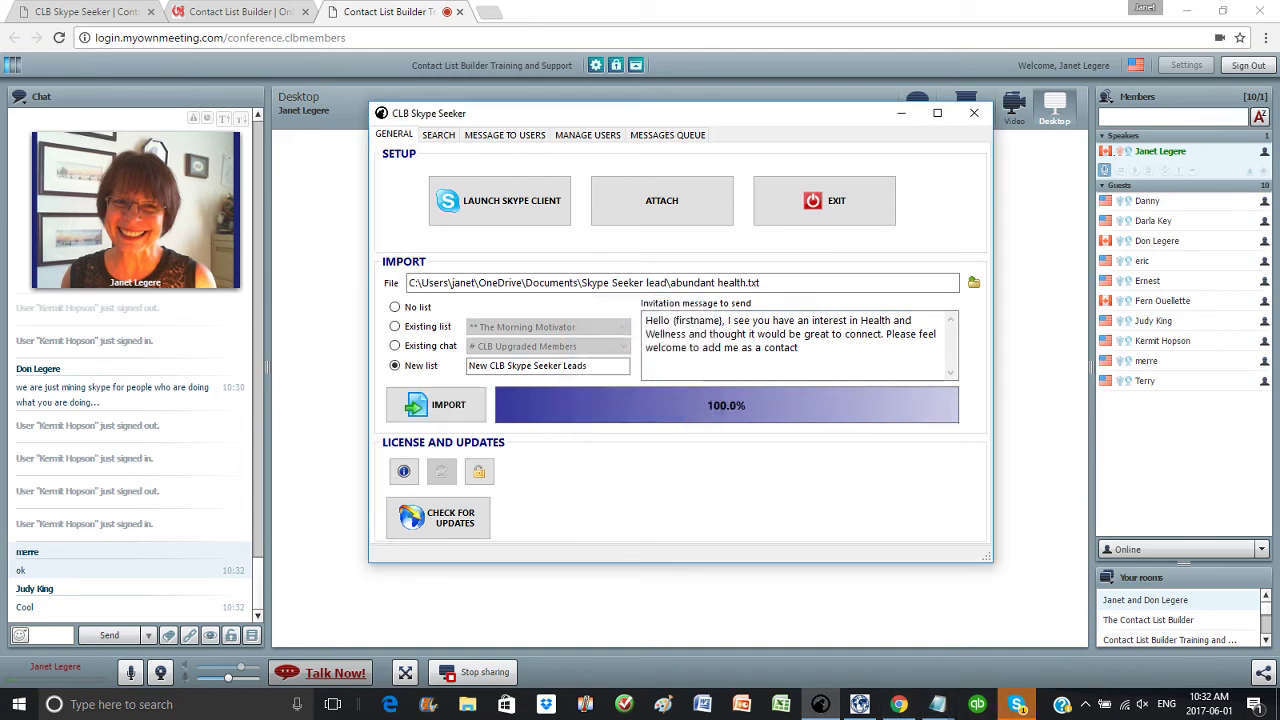
Step: Switch to Skype and examine the invitations sent to three new leads in the recent conversations, plus the available contact lists
left_click(1017, 704)
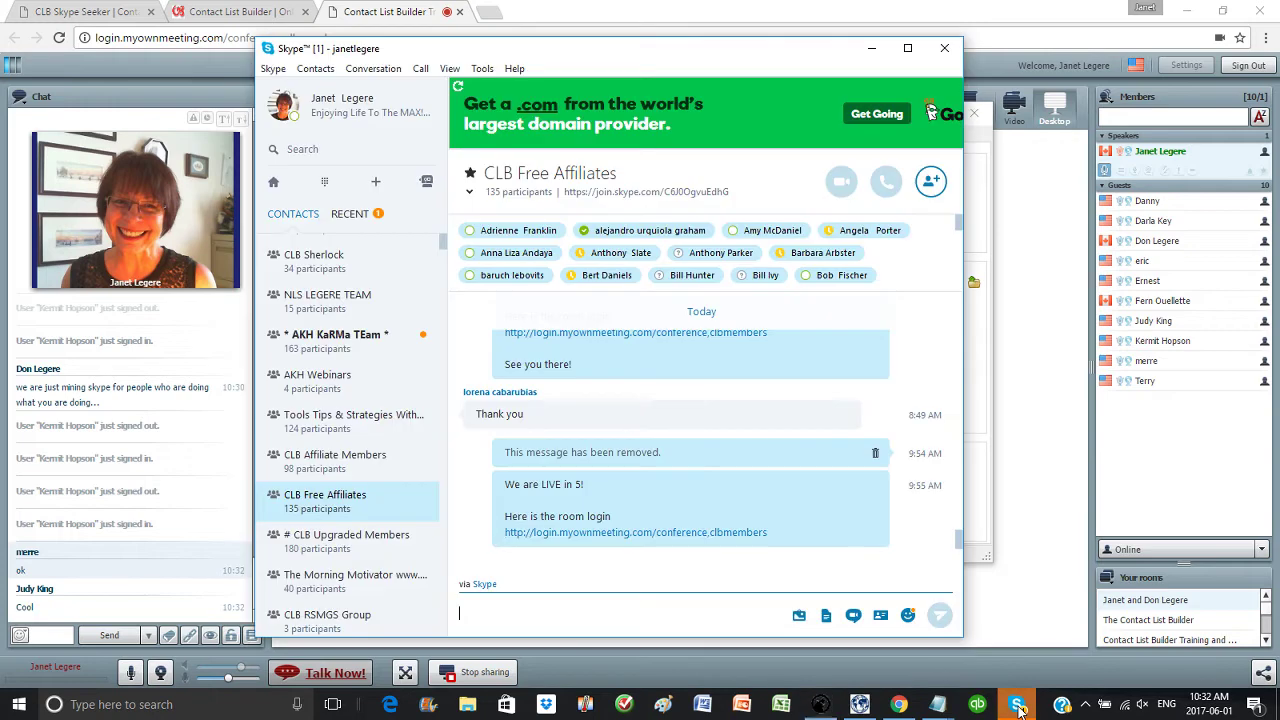
left_click(348, 214)
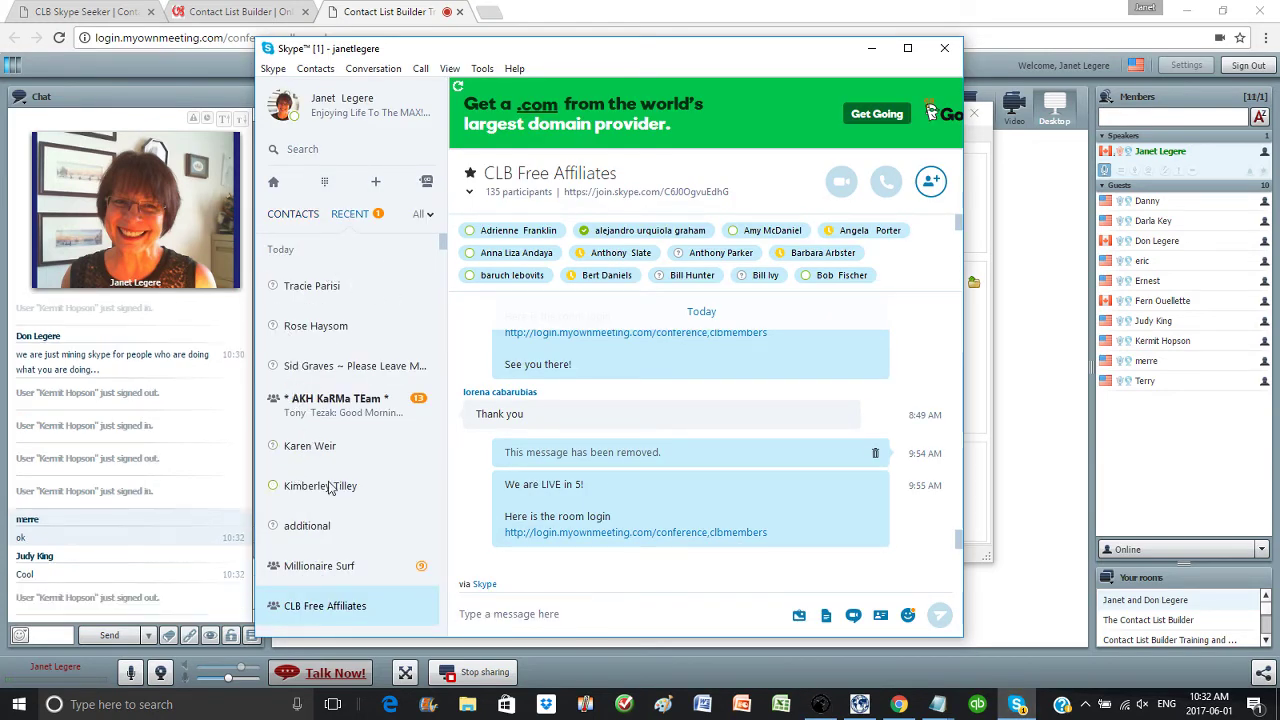
left_click(305, 529)
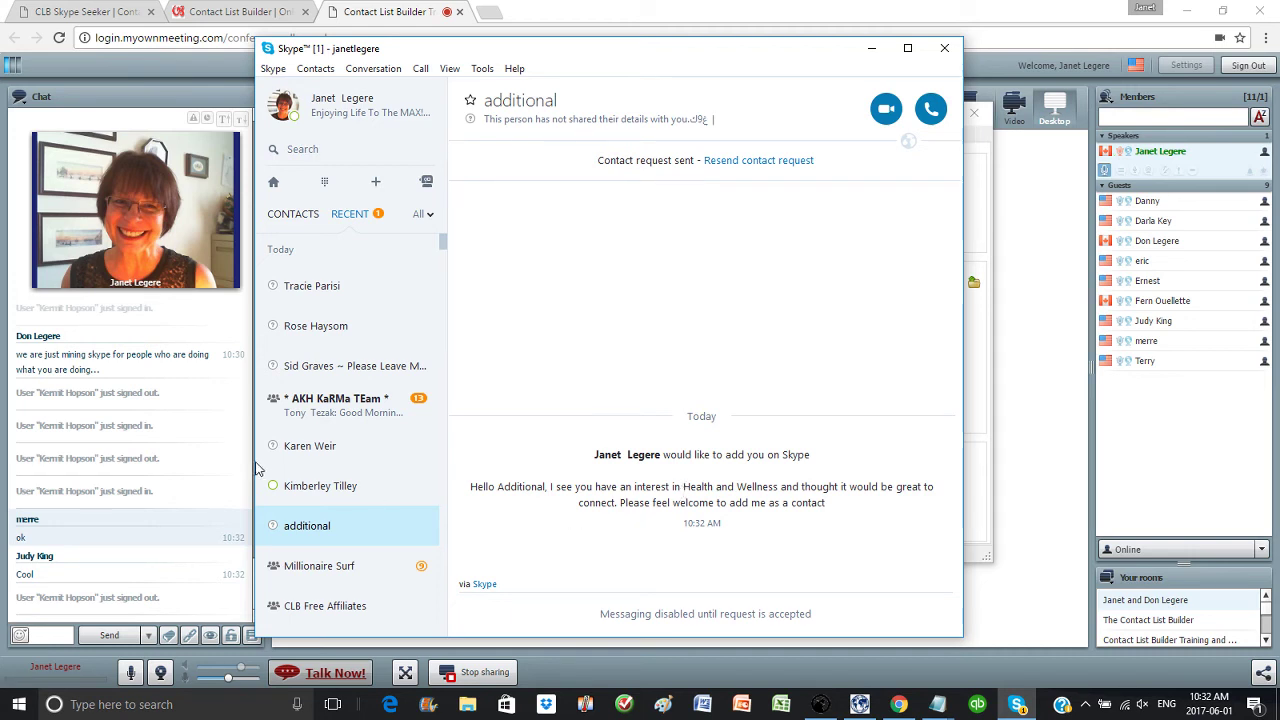
left_click(293, 485)
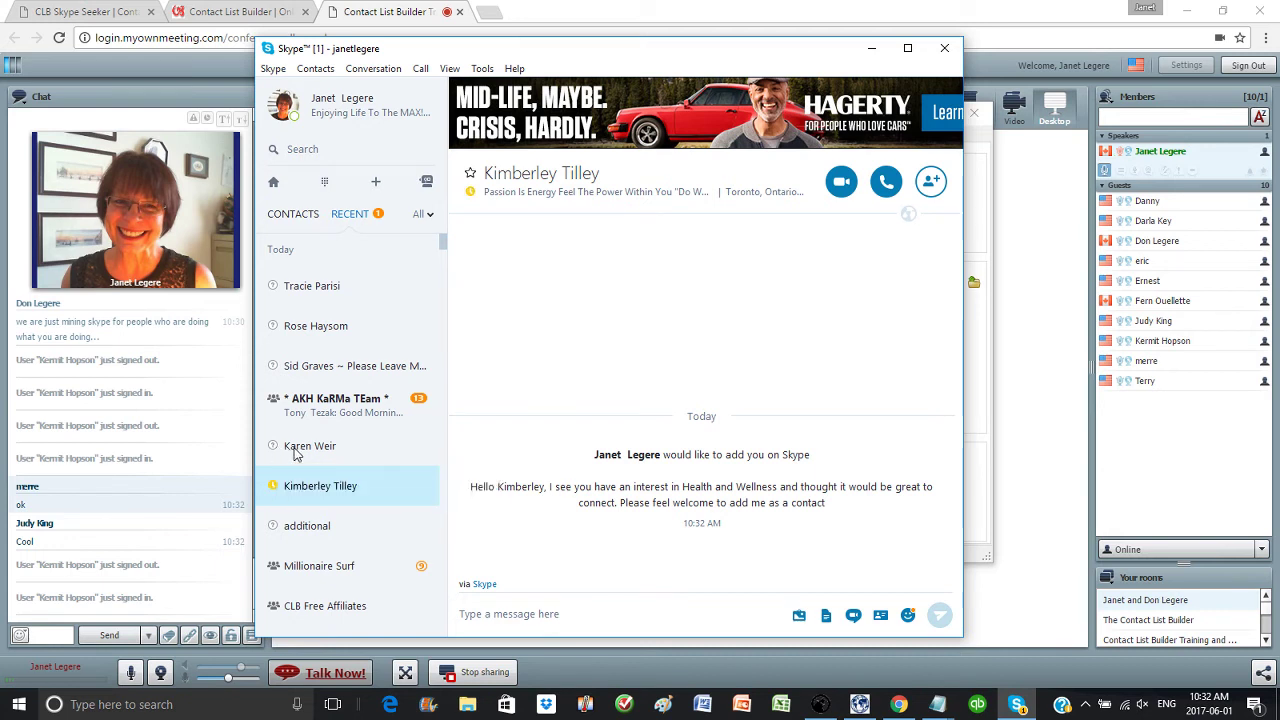
left_click(296, 454)
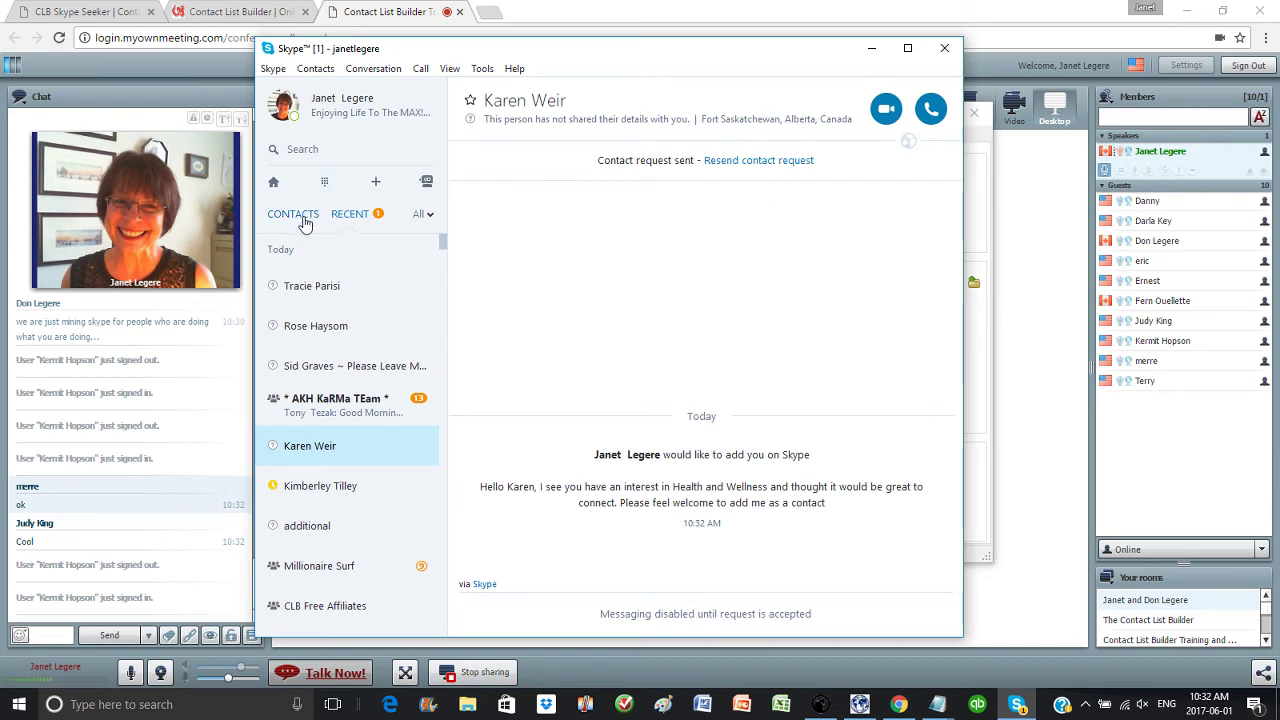
left_click(315, 68)
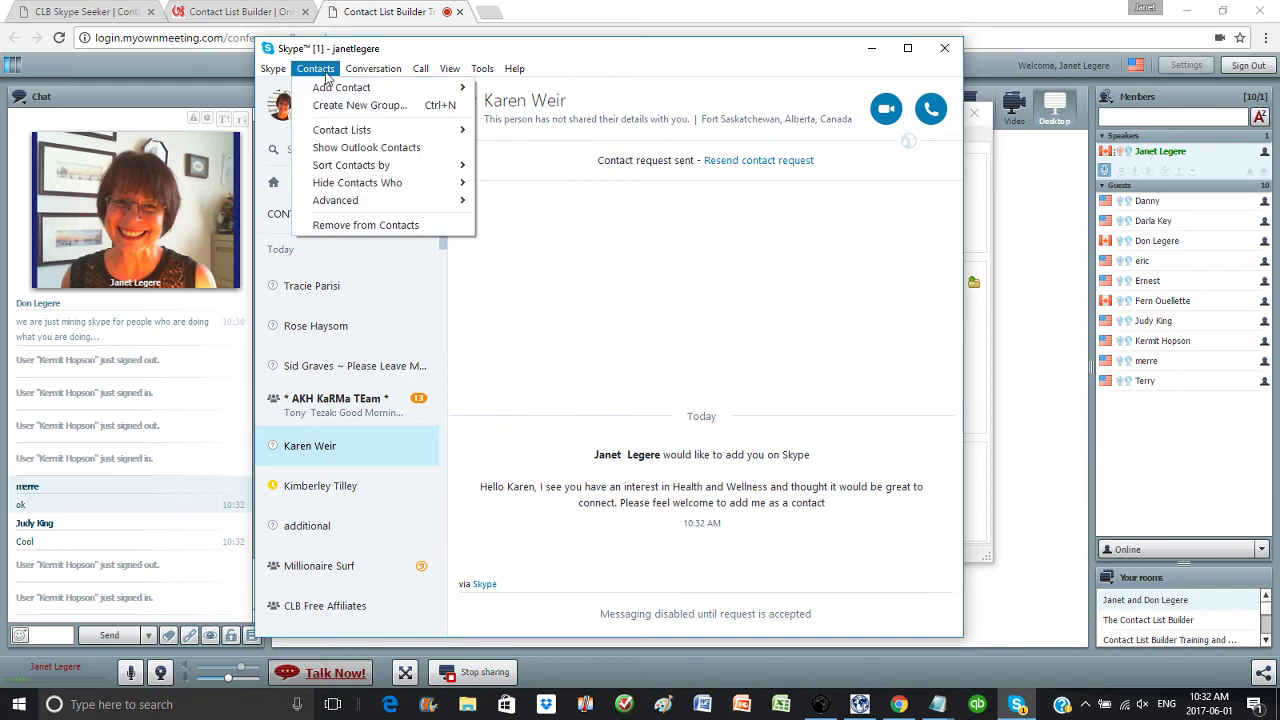
mouse_move(339, 130)
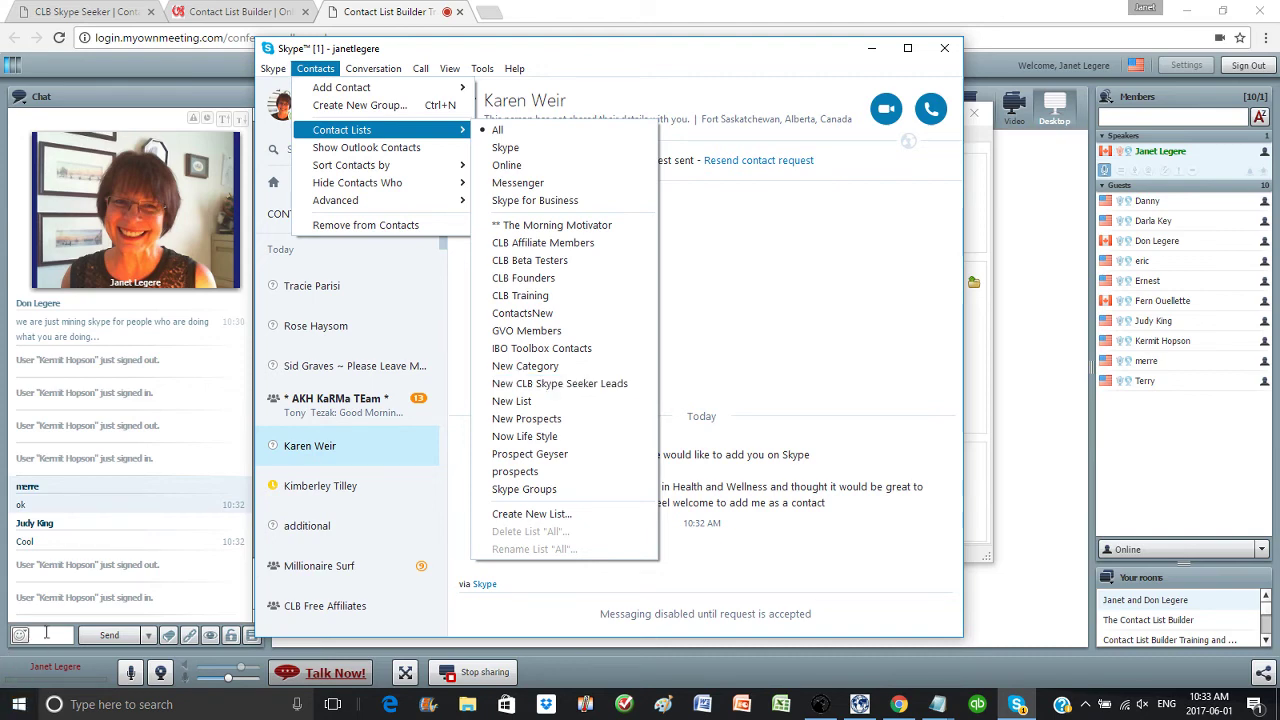
Step: Switch to the meeting room in Chrome and make its chat entry field active
left_click(899, 704)
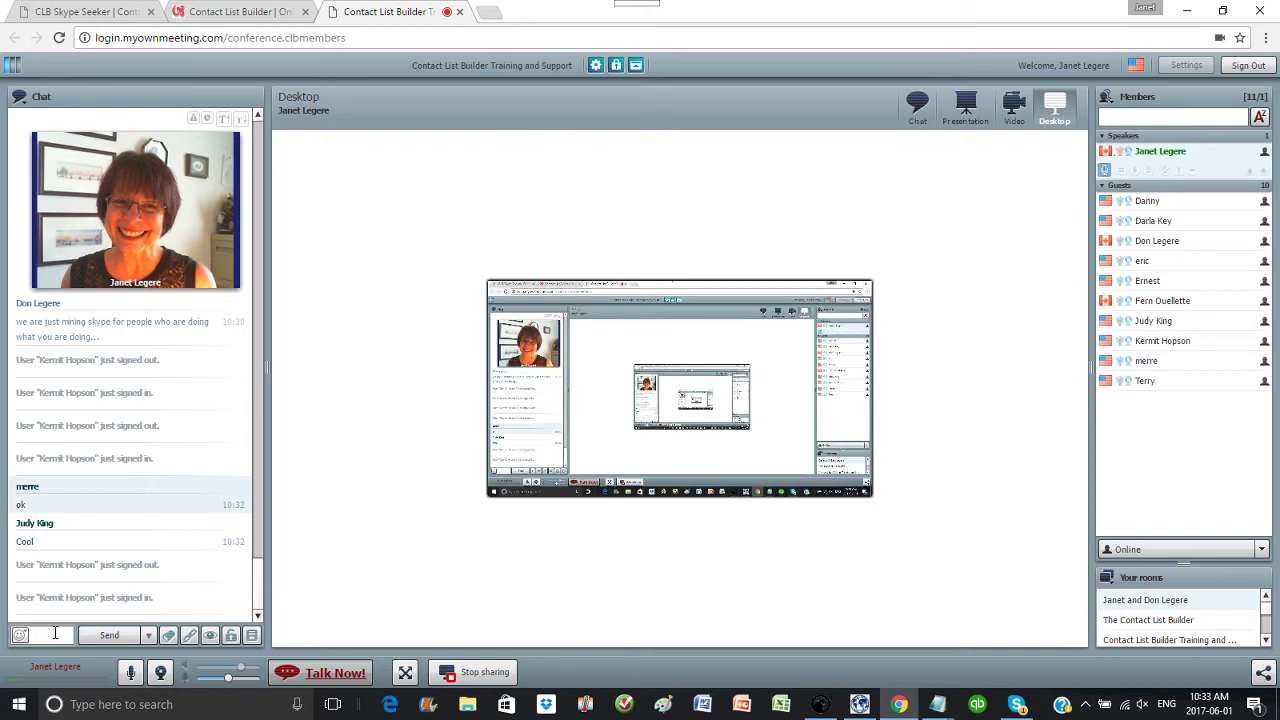
left_click(55, 633)
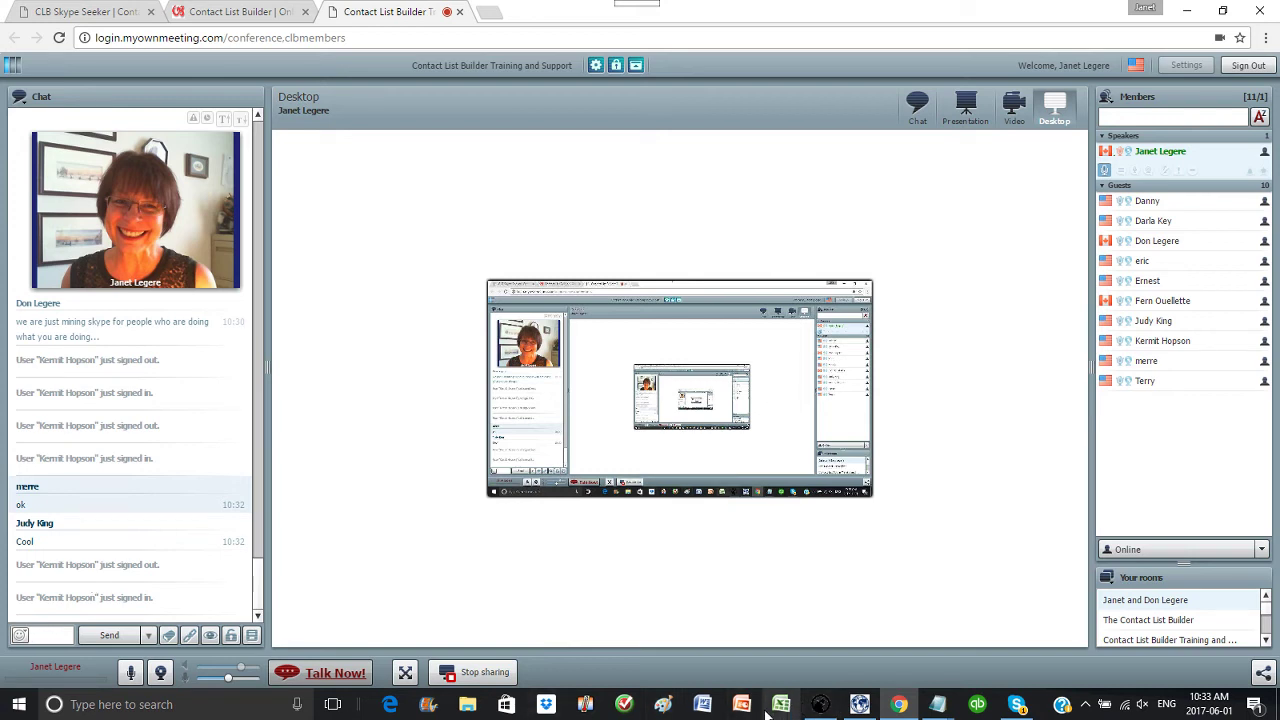
Step: Switch to CLB Skype Seeker and look through the Skype friends to manage and the contacts available for messaging
mouse_move(812, 707)
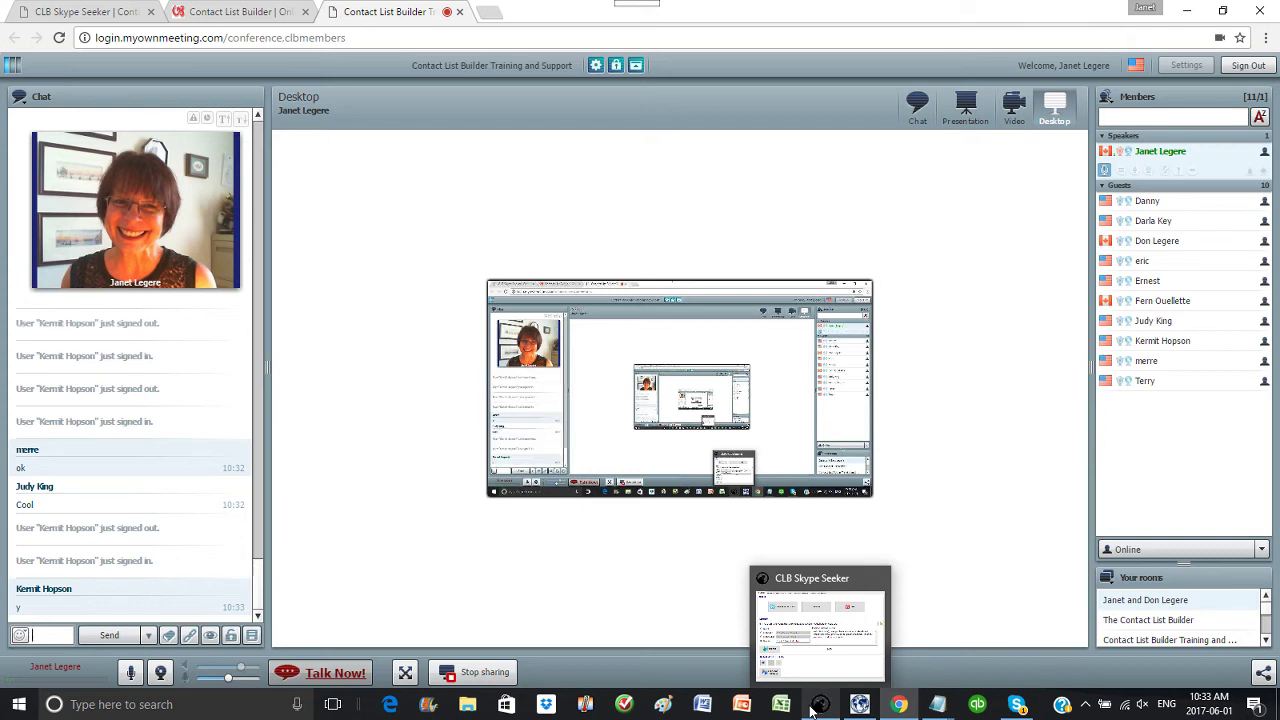
left_click(812, 707)
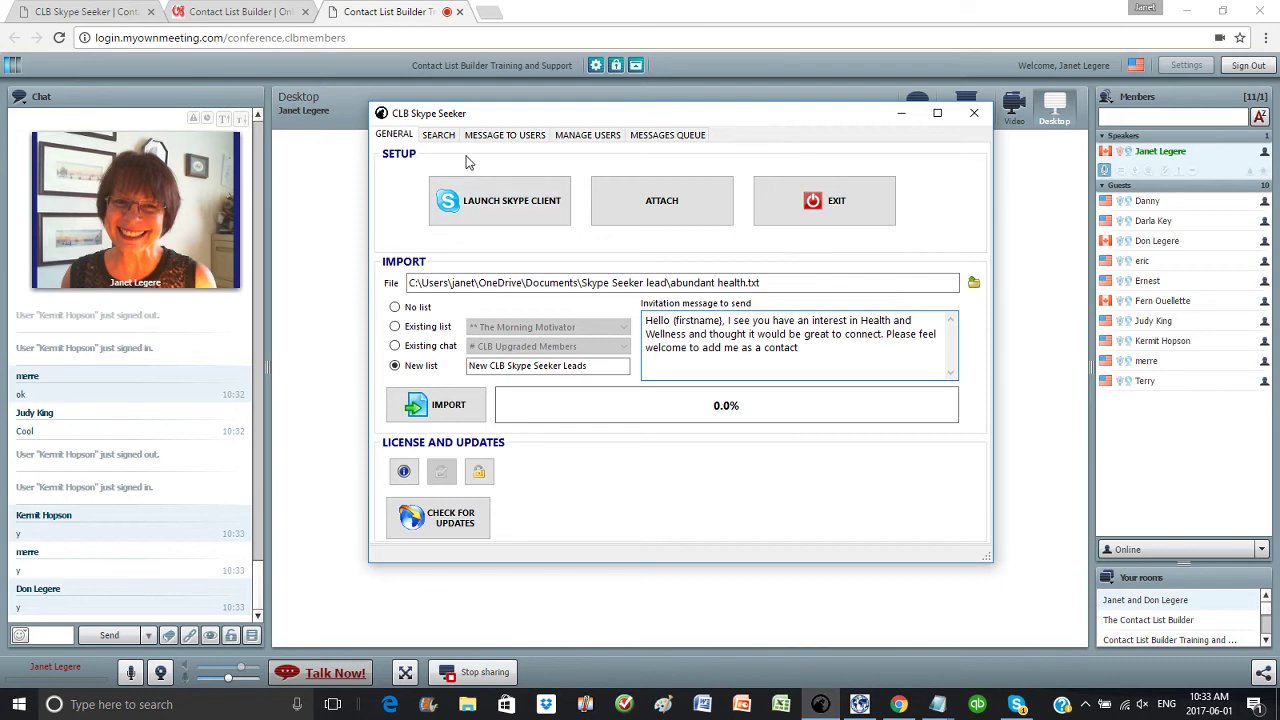
left_click(588, 135)
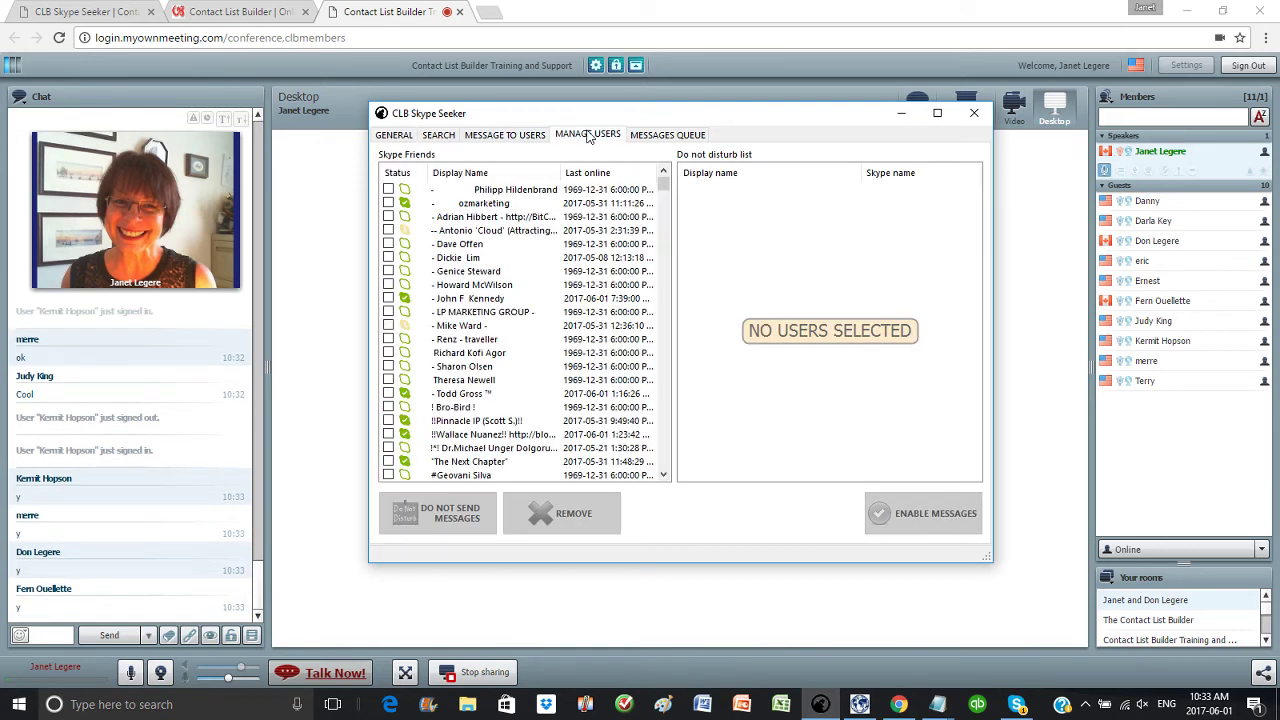
left_click(522, 137)
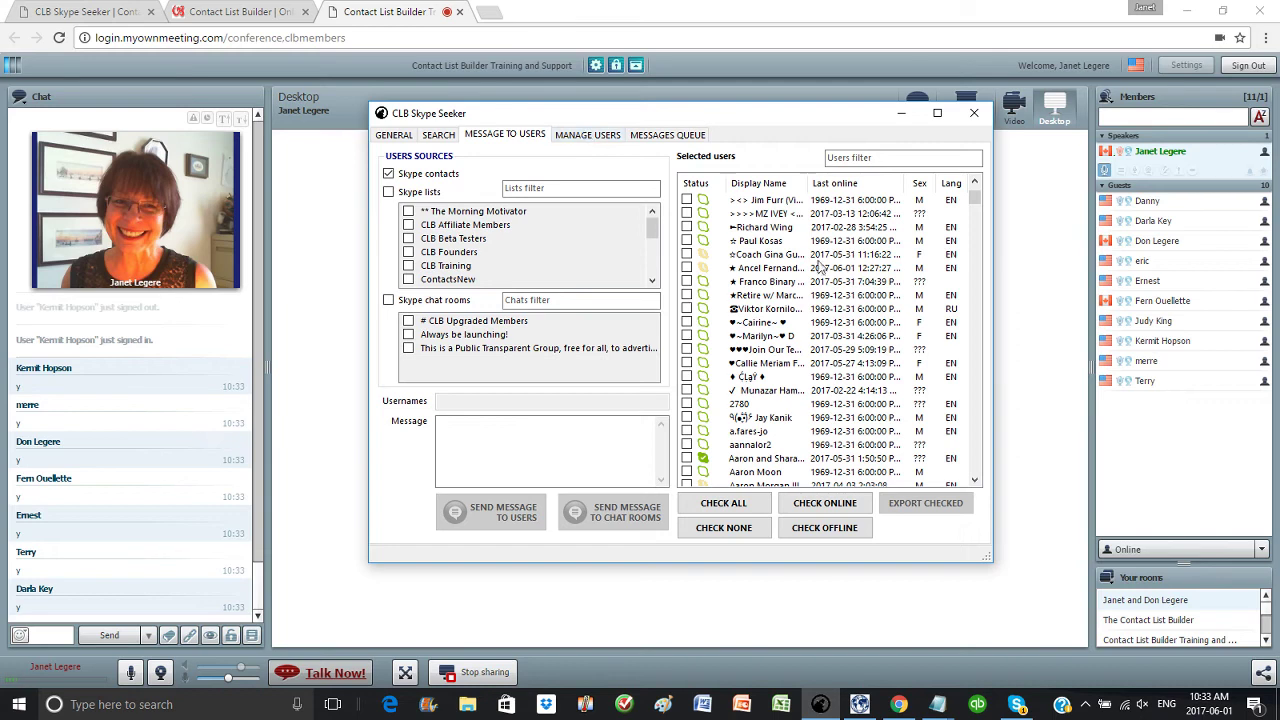
scroll(870, 300, "down", 6)
scroll(870, 300, "down", 10)
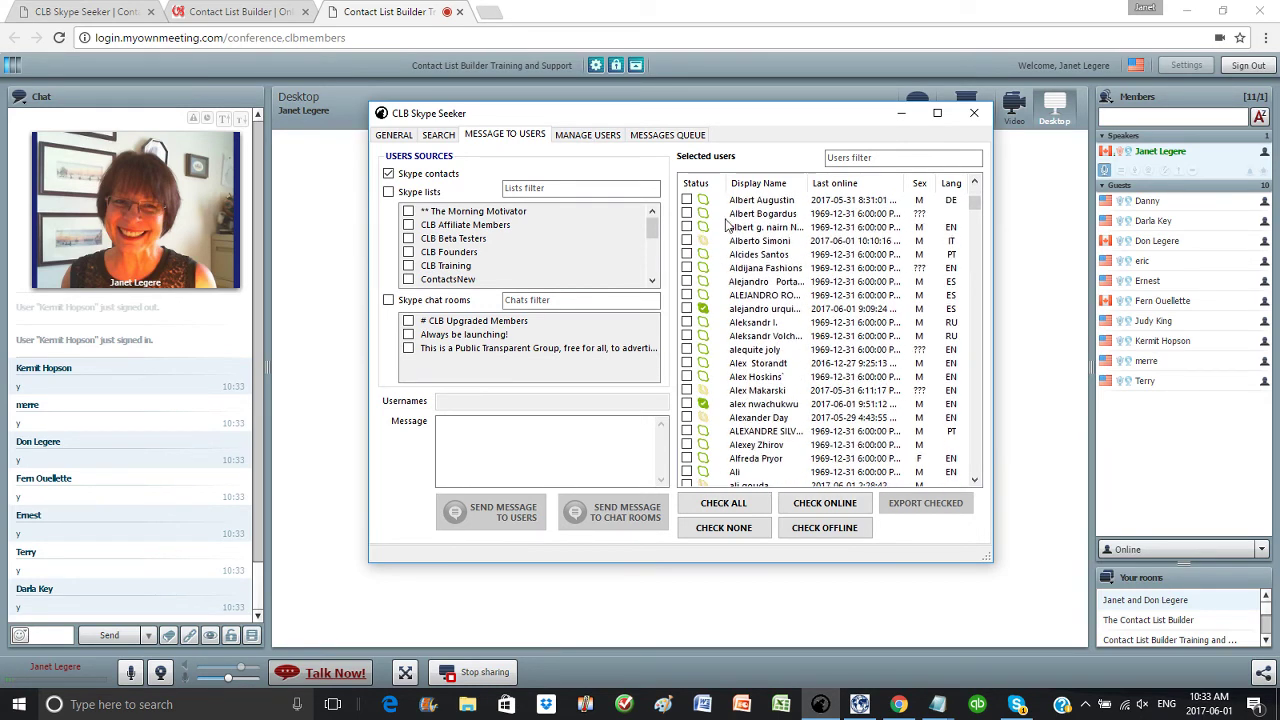
scroll(704, 458, "down", 10)
scroll(704, 458, "down", 10)
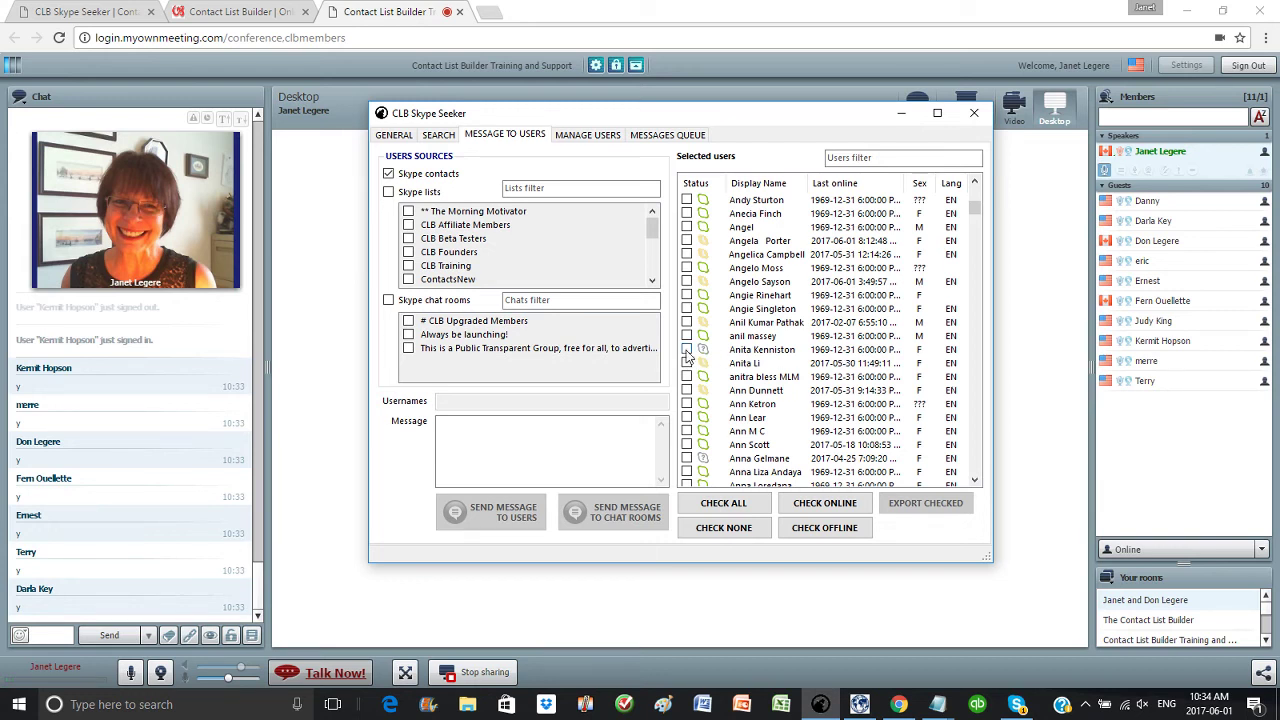
scroll(790, 340, "down", 10)
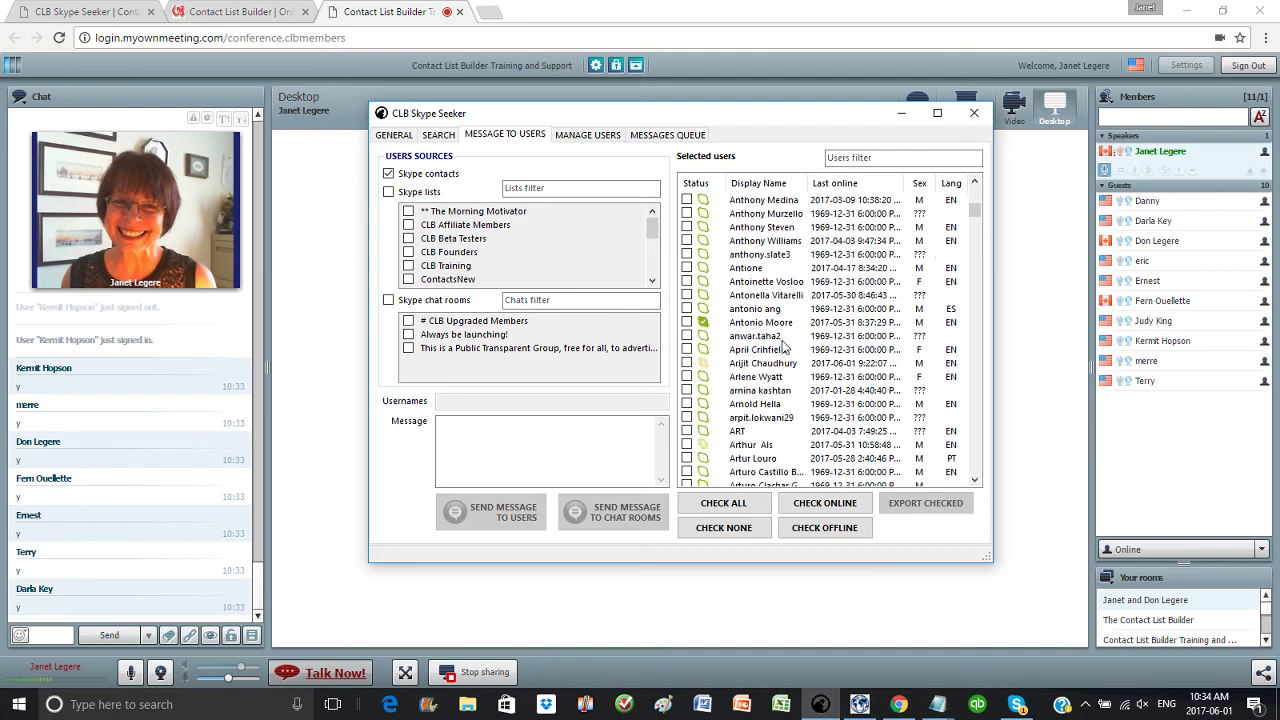
mouse_move(985, 212)
left_mouse_down()
mouse_move(982, 505)
mouse_move(975, 208)
left_mouse_up()
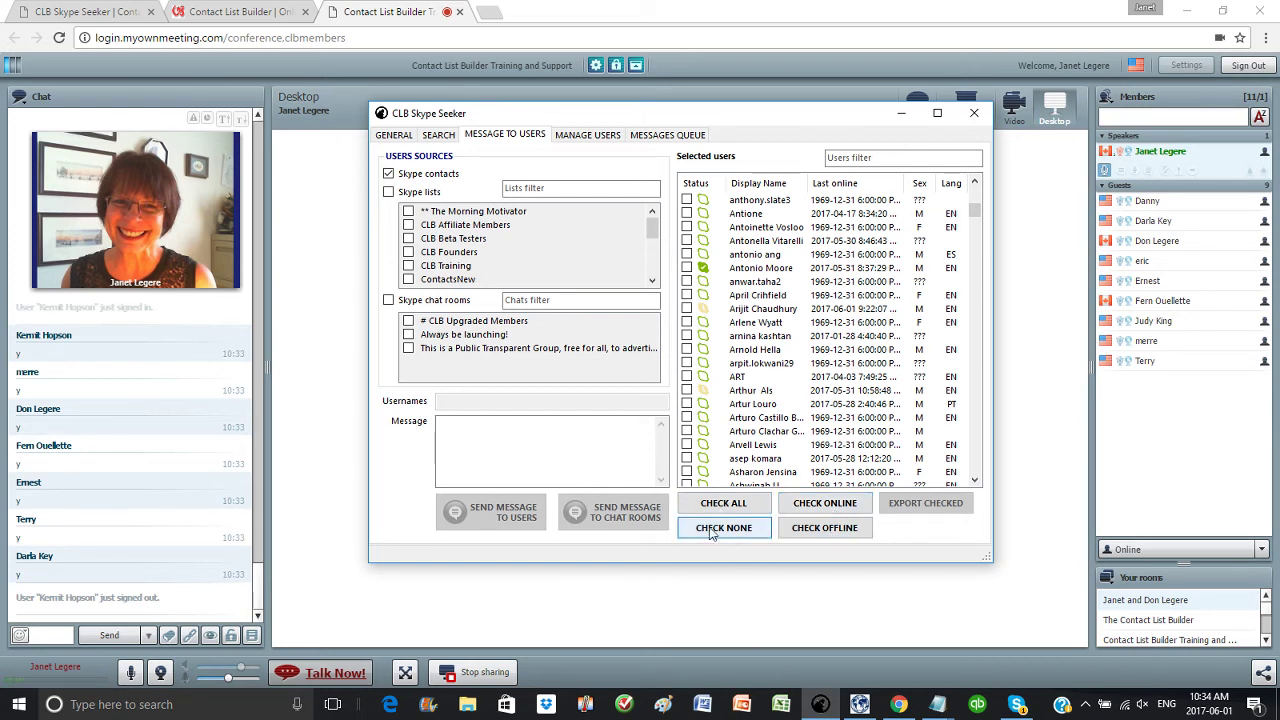
left_click(484, 430)
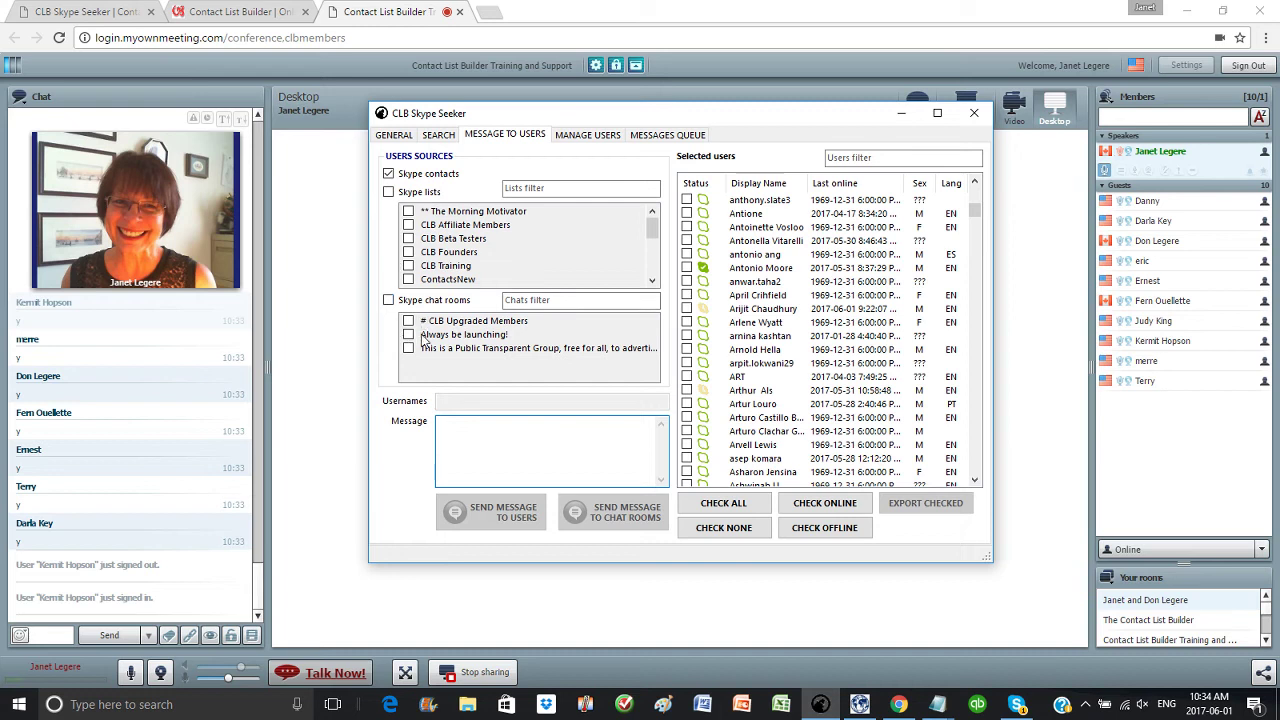
Step: Change the message recipients' source from Skype contacts to Skype lists and choose the "New CLB Skype Seeker Leads" list
left_click(390, 193)
left_click(389, 192)
left_click(389, 176)
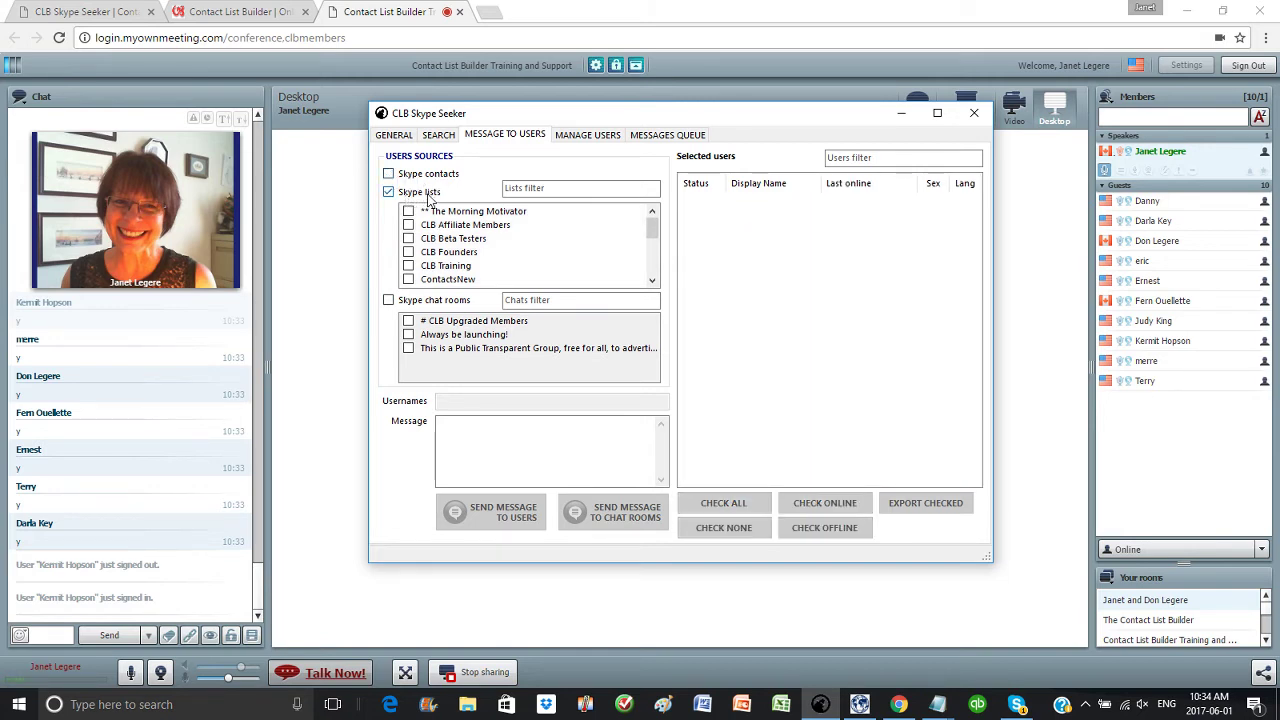
scroll(507, 262, "down", 3)
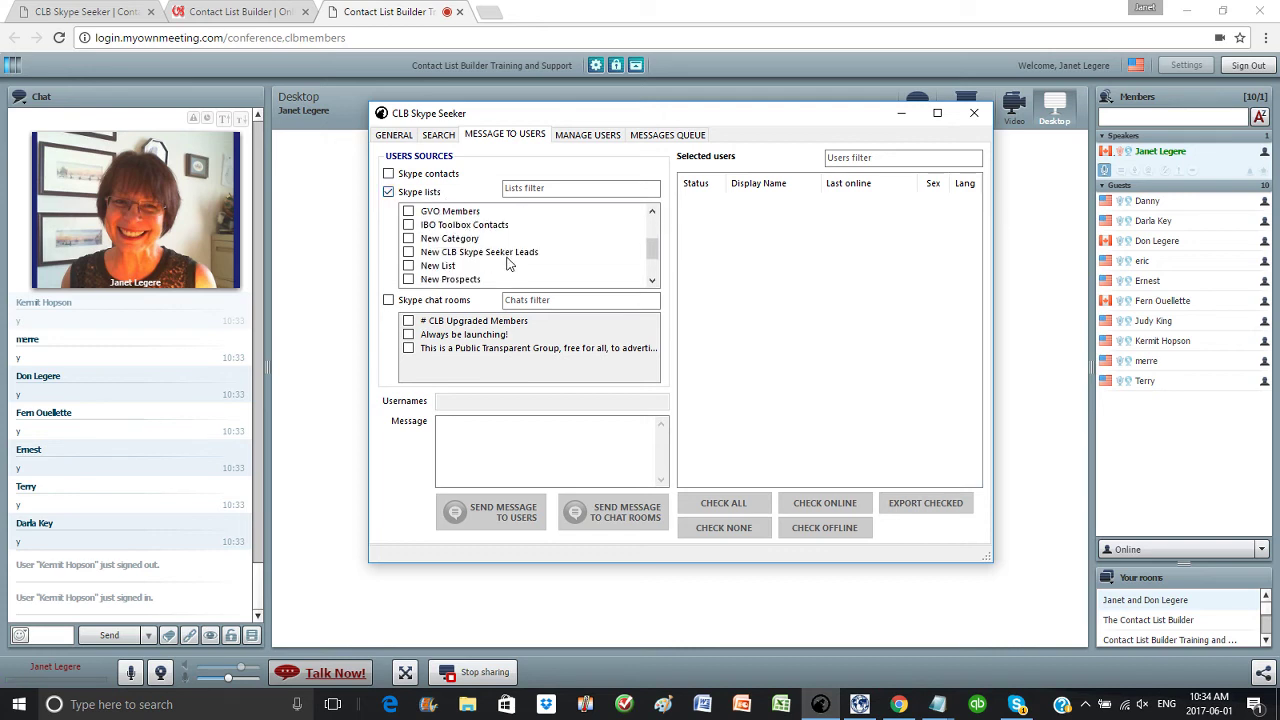
left_click(408, 253)
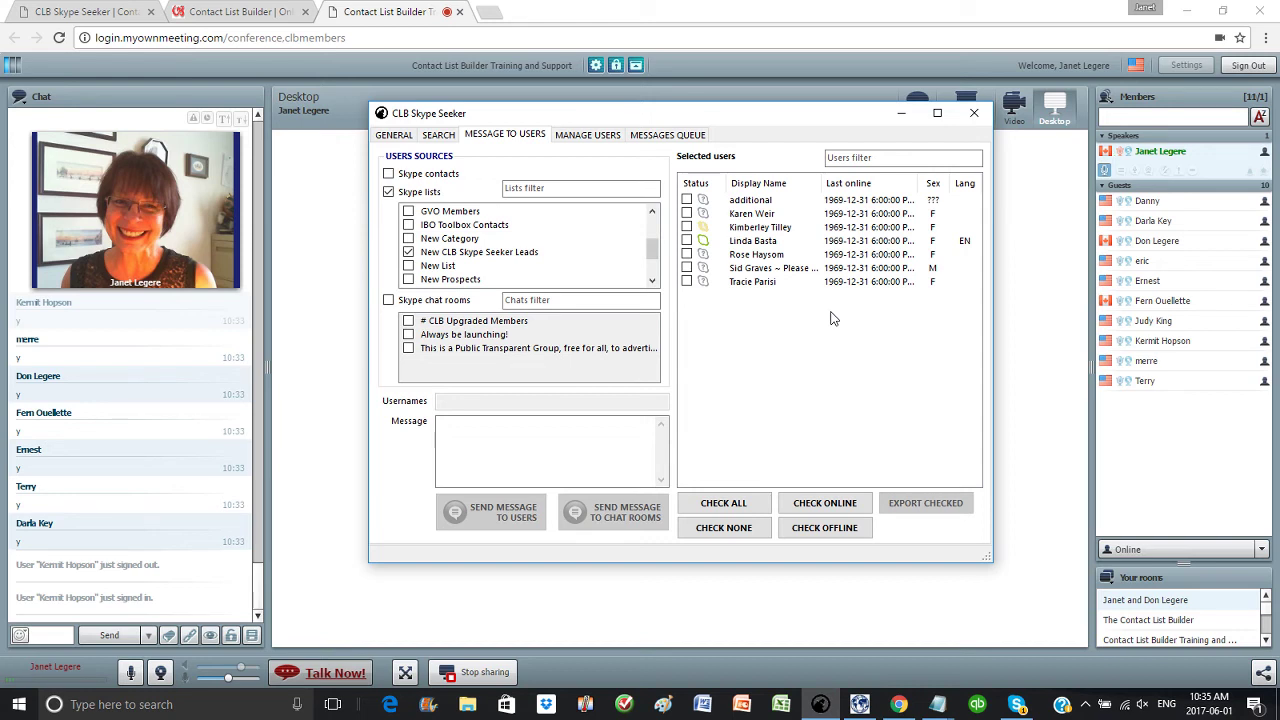
left_click(460, 456)
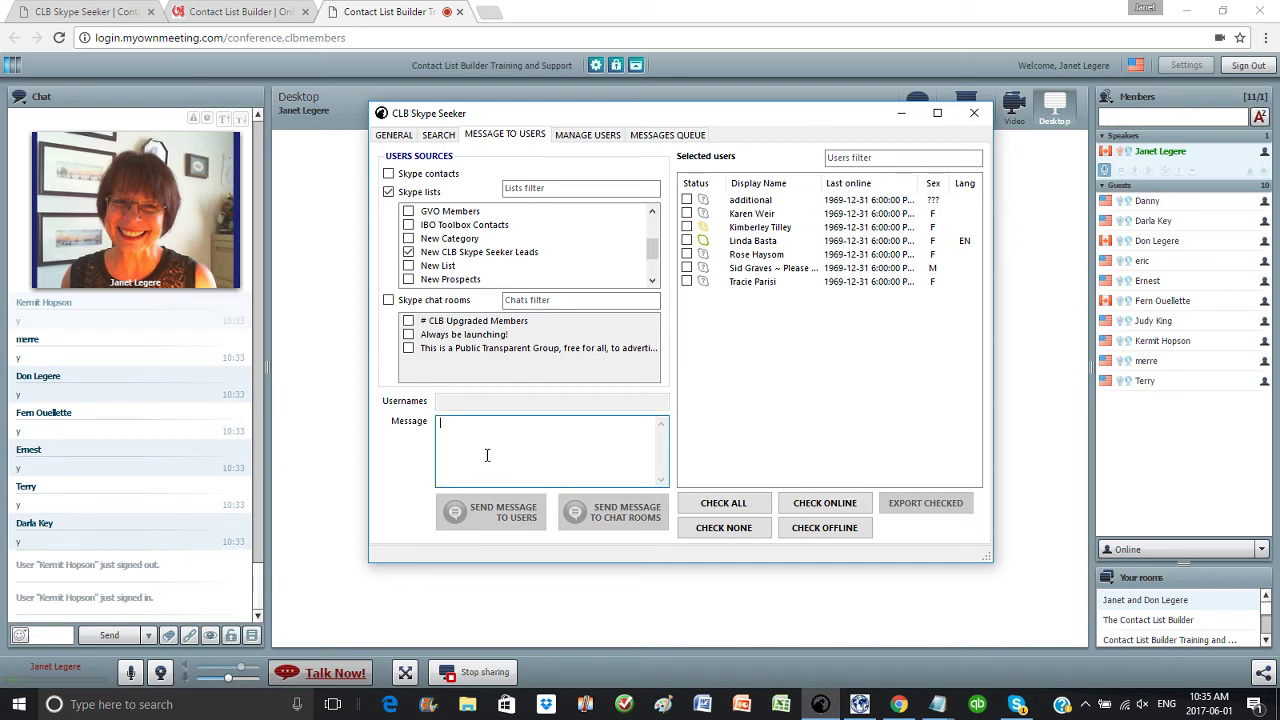
Step: Change the user source from Skype lists to Skype chat rooms, choose "# CLB Upgraded Members" and look through its users
left_click(388, 191)
left_click(388, 299)
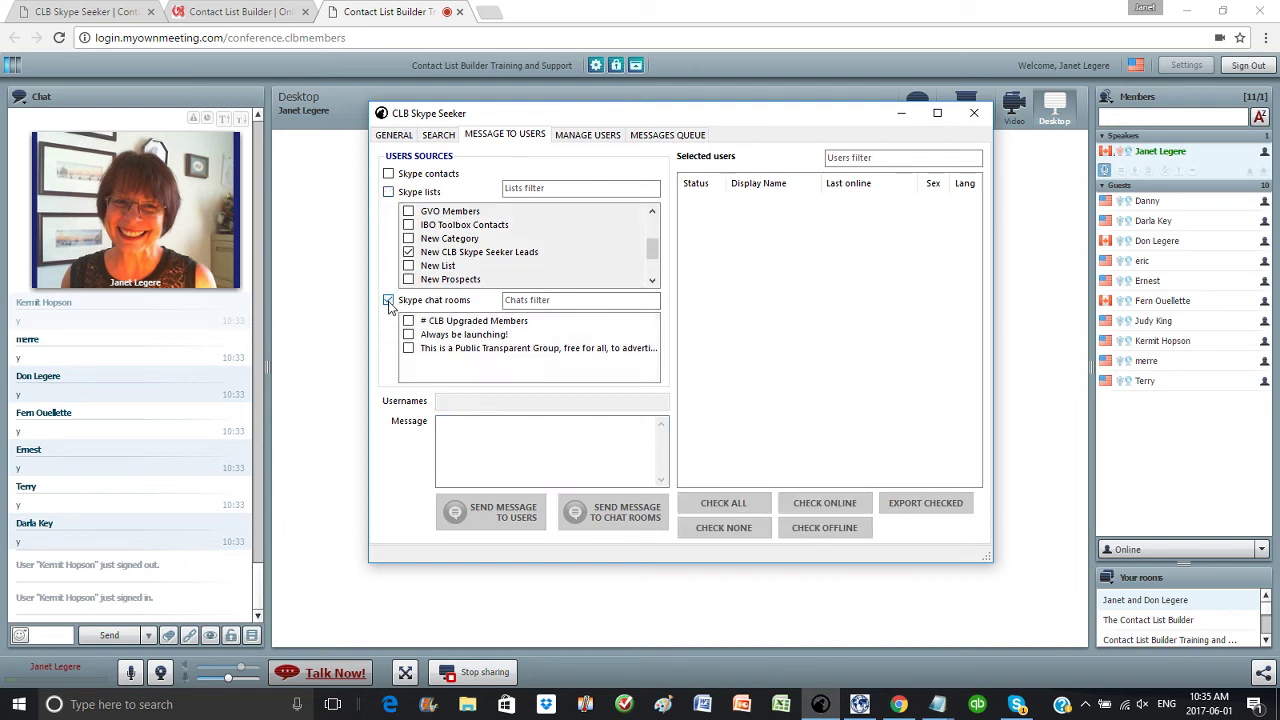
left_click(408, 321)
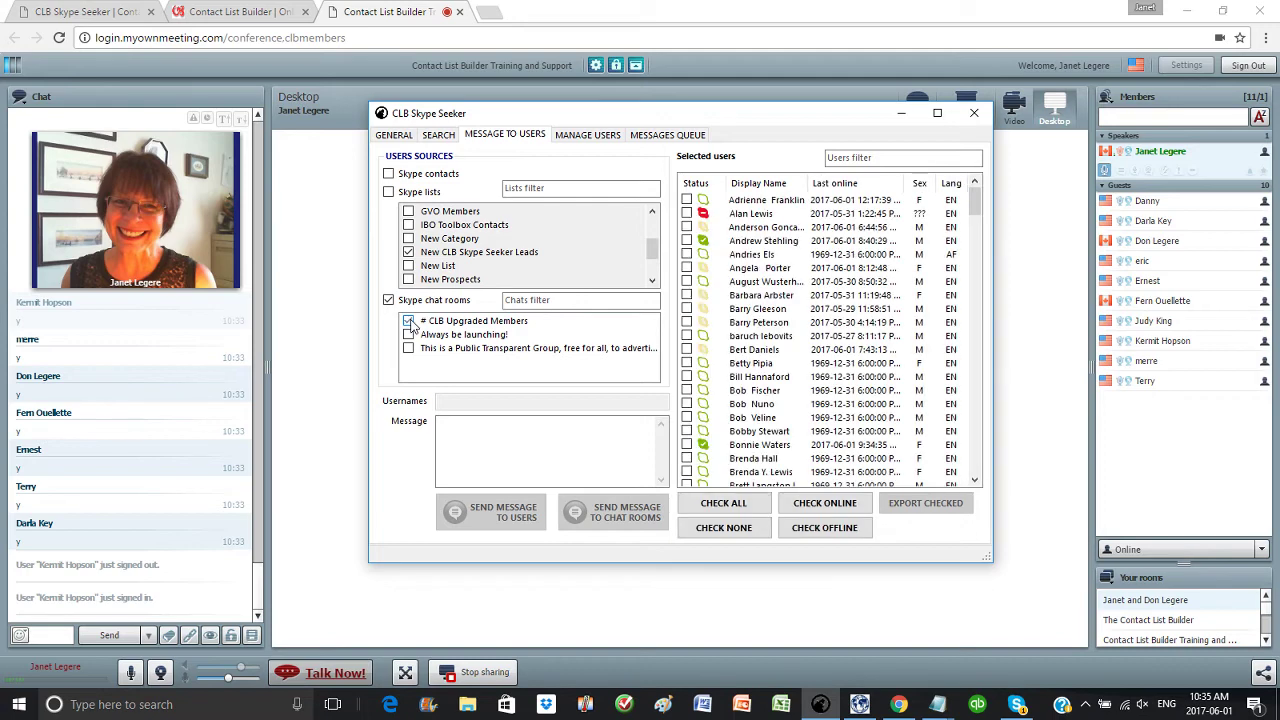
scroll(880, 350, "down", 15)
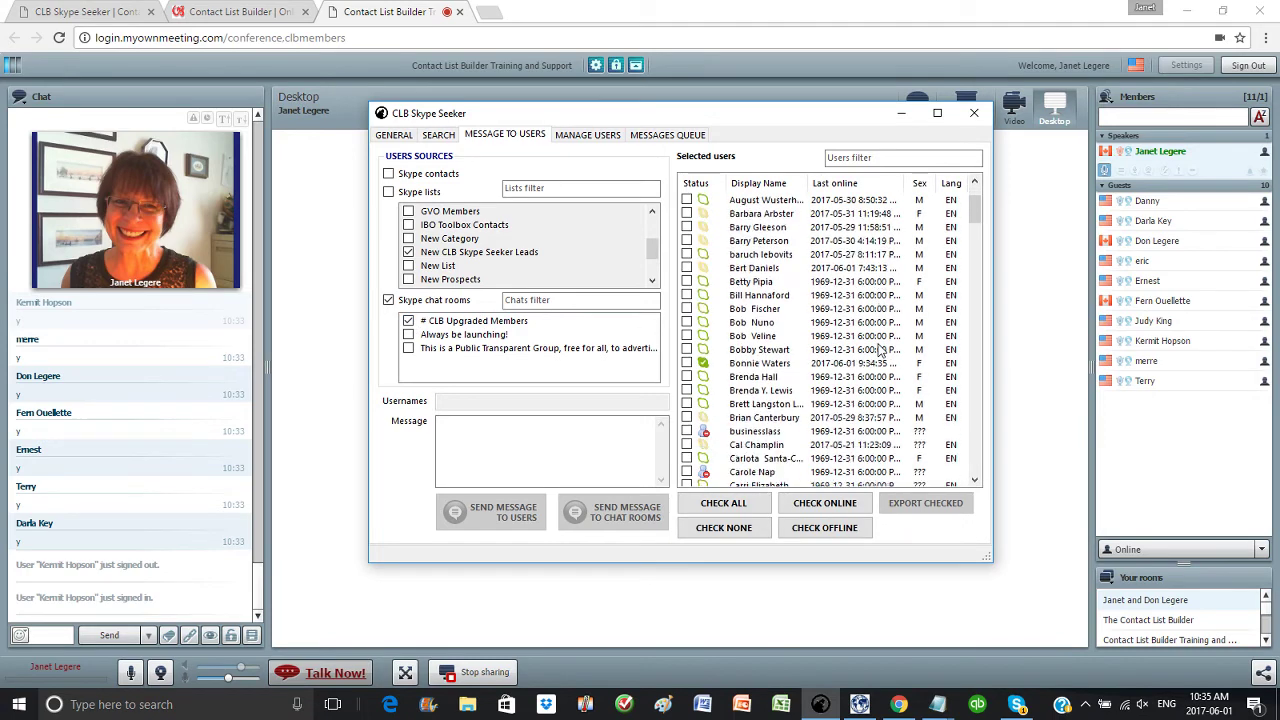
scroll(880, 350, "down", 20)
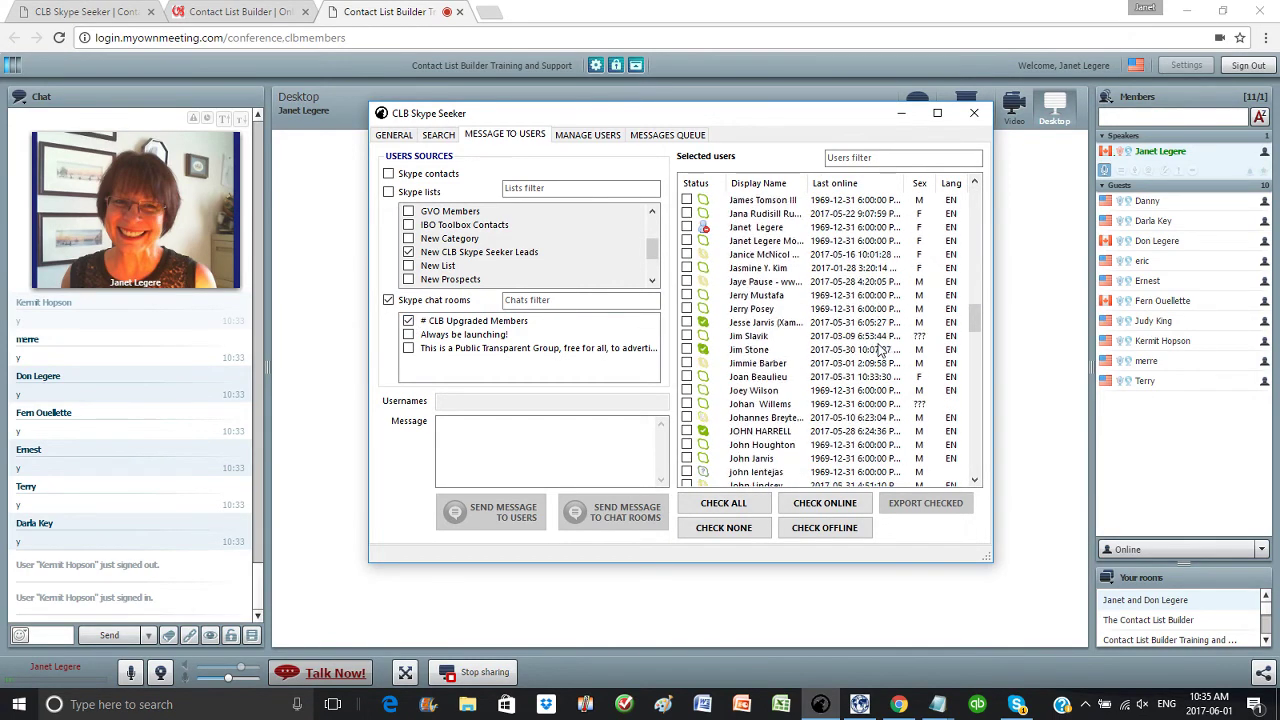
Step: Check all users of the chosen chat room and write the message "Hi {firstname}, just testing out the CLB Skype Seeker"
left_click(724, 503)
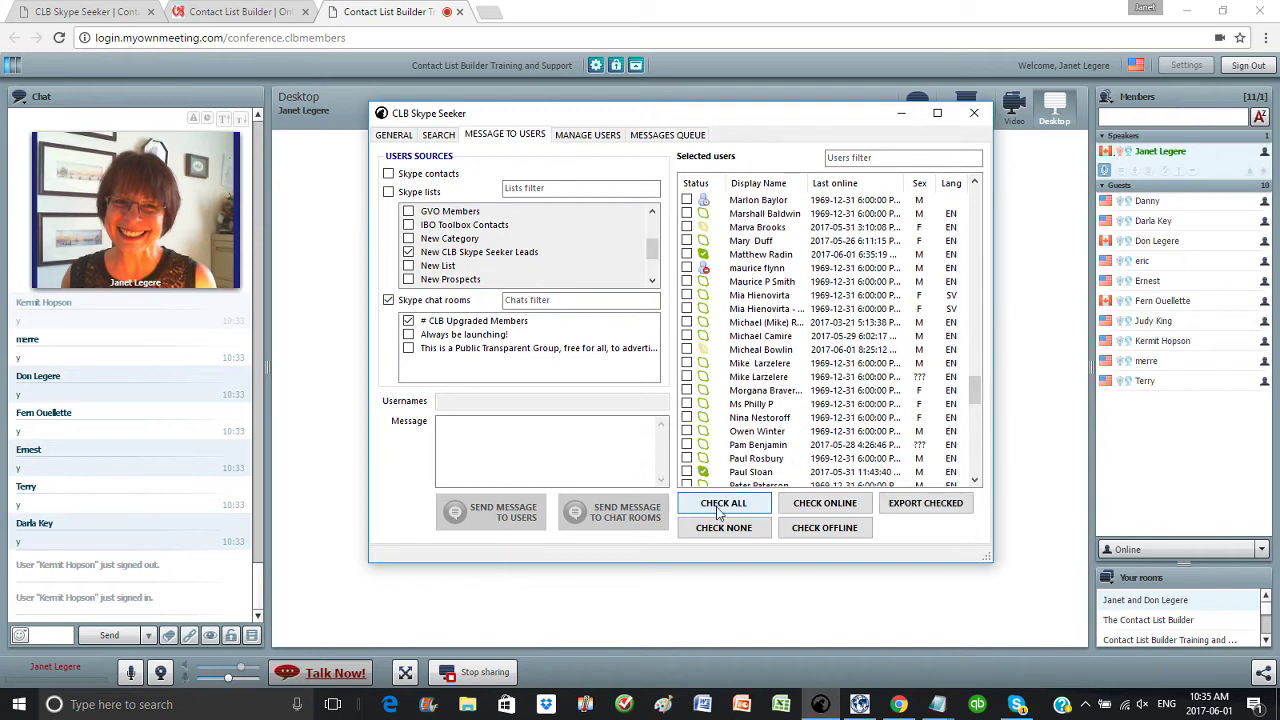
left_click(594, 449)
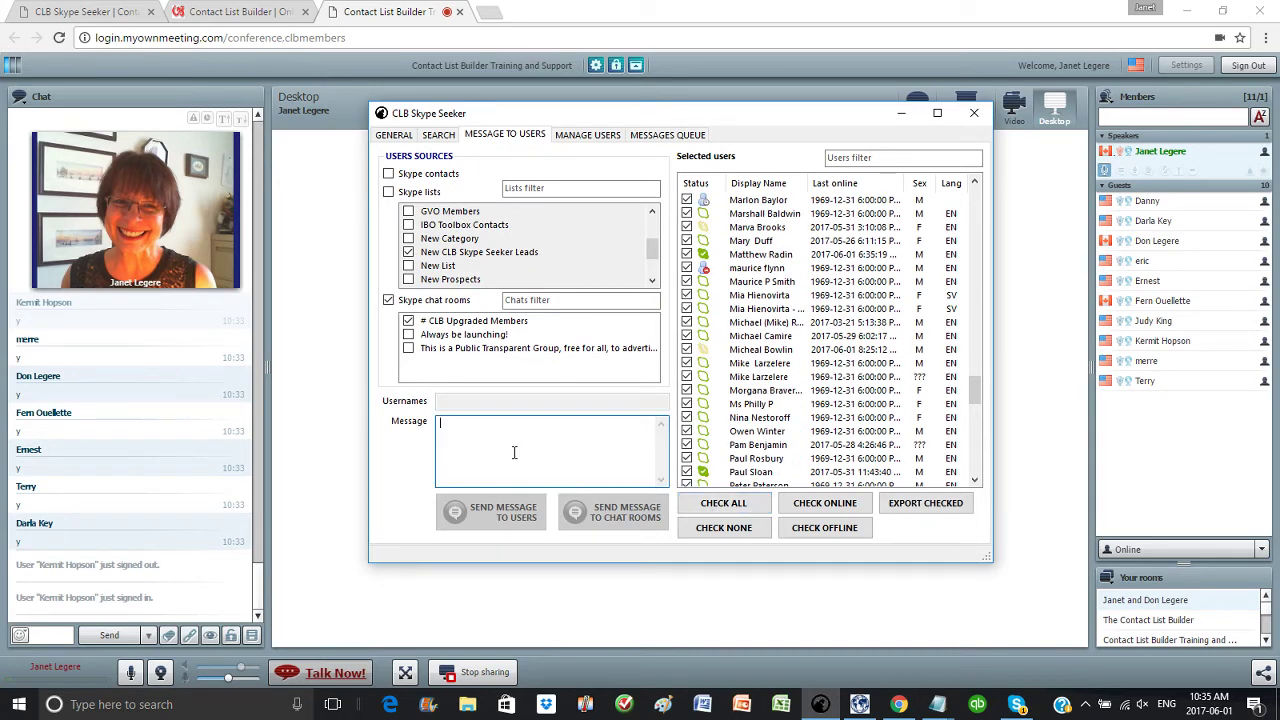
type("Hi ")
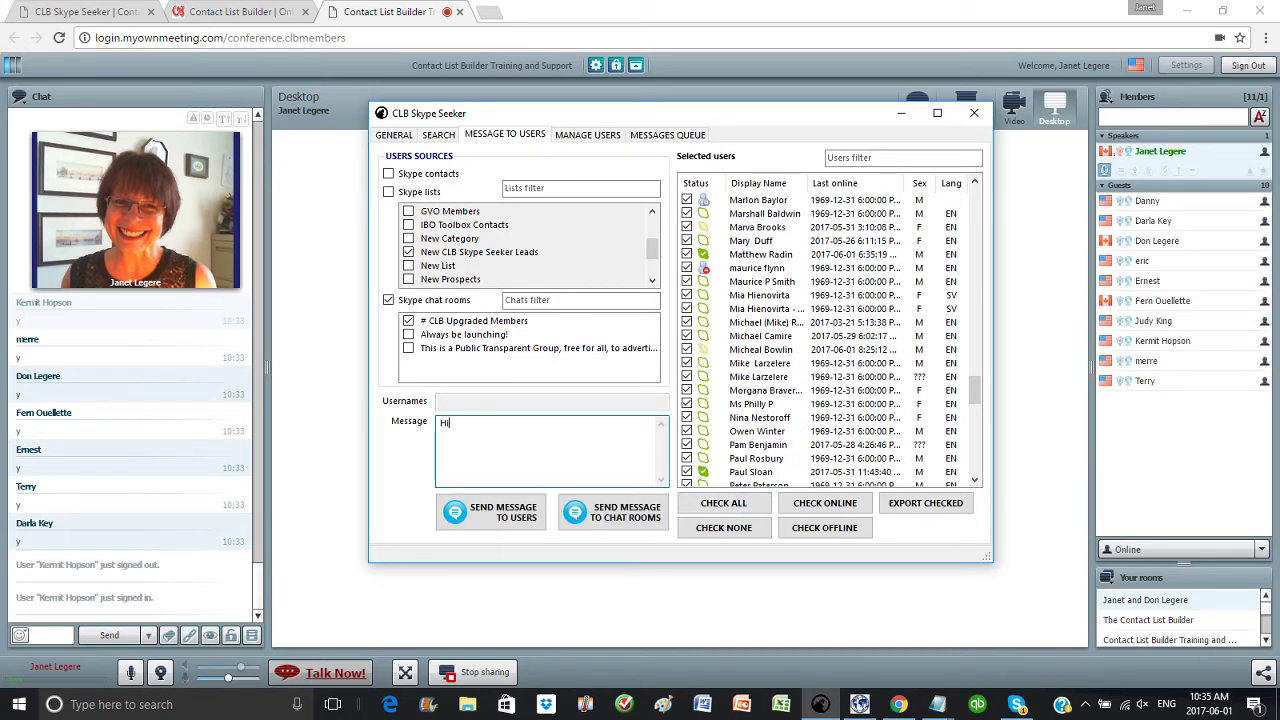
type("{firstname}, just testing out the CLB")
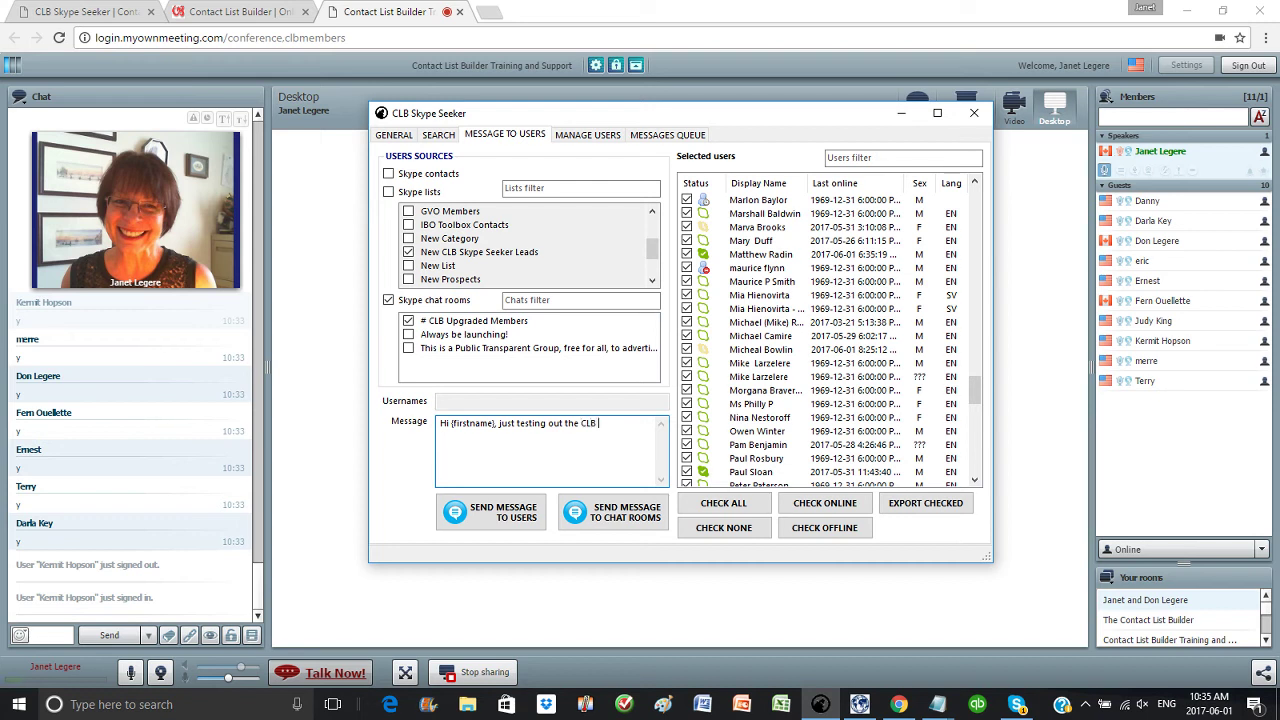
type(" Skype Seeker")
Step: Change the user source from Skype chat rooms to Skype lists and include CLB Affiliate Members, CLB Founders and CLB Training
left_click(388, 300)
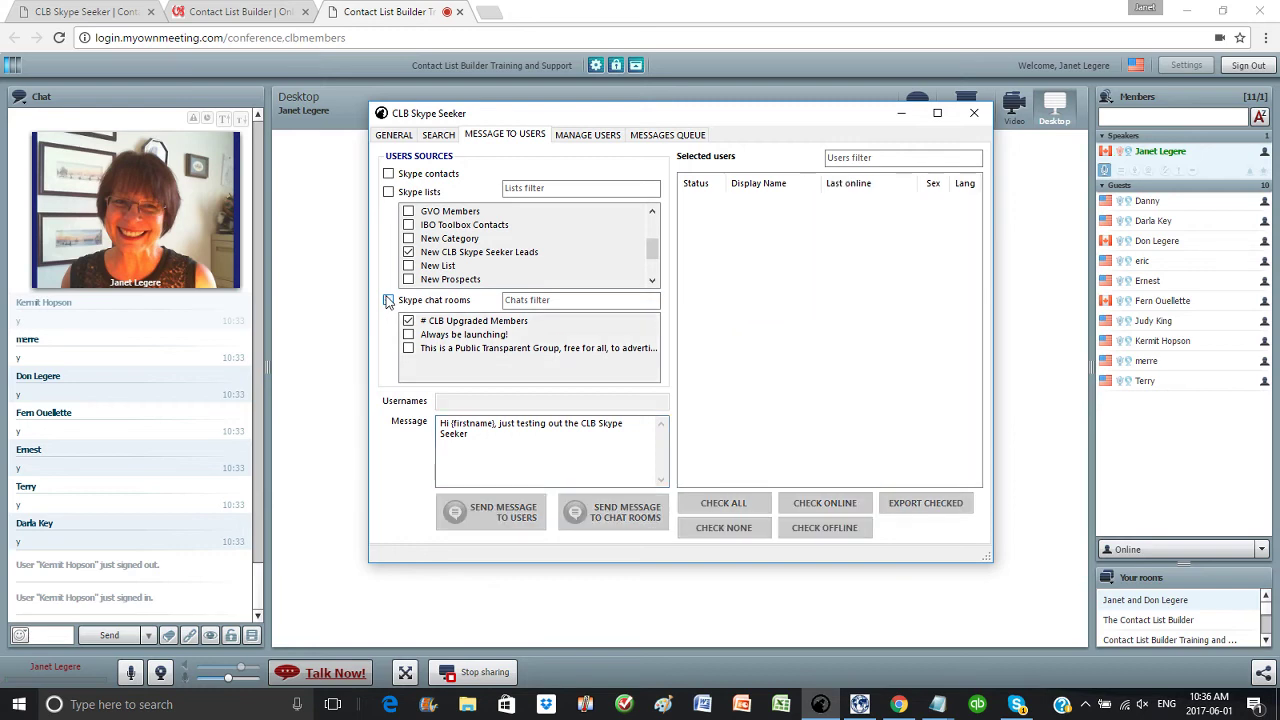
left_click(388, 191)
scroll(460, 236, "up", 5)
left_click(406, 226)
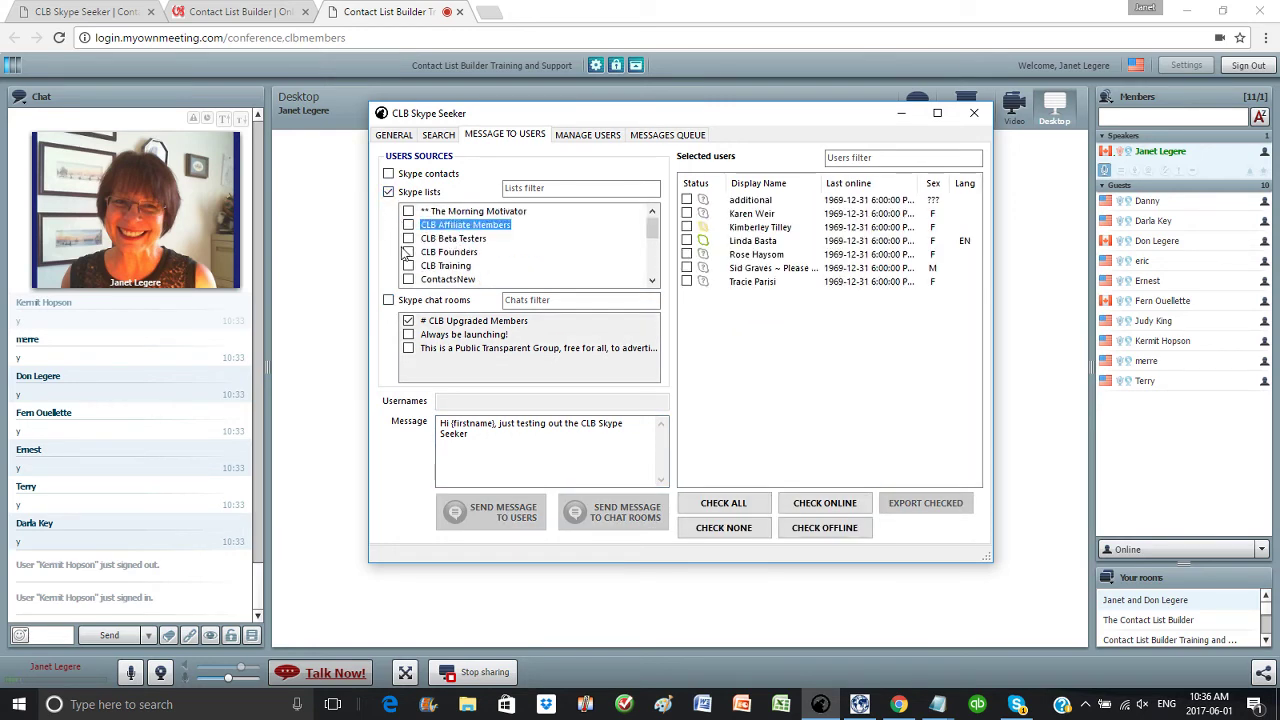
left_click(408, 226)
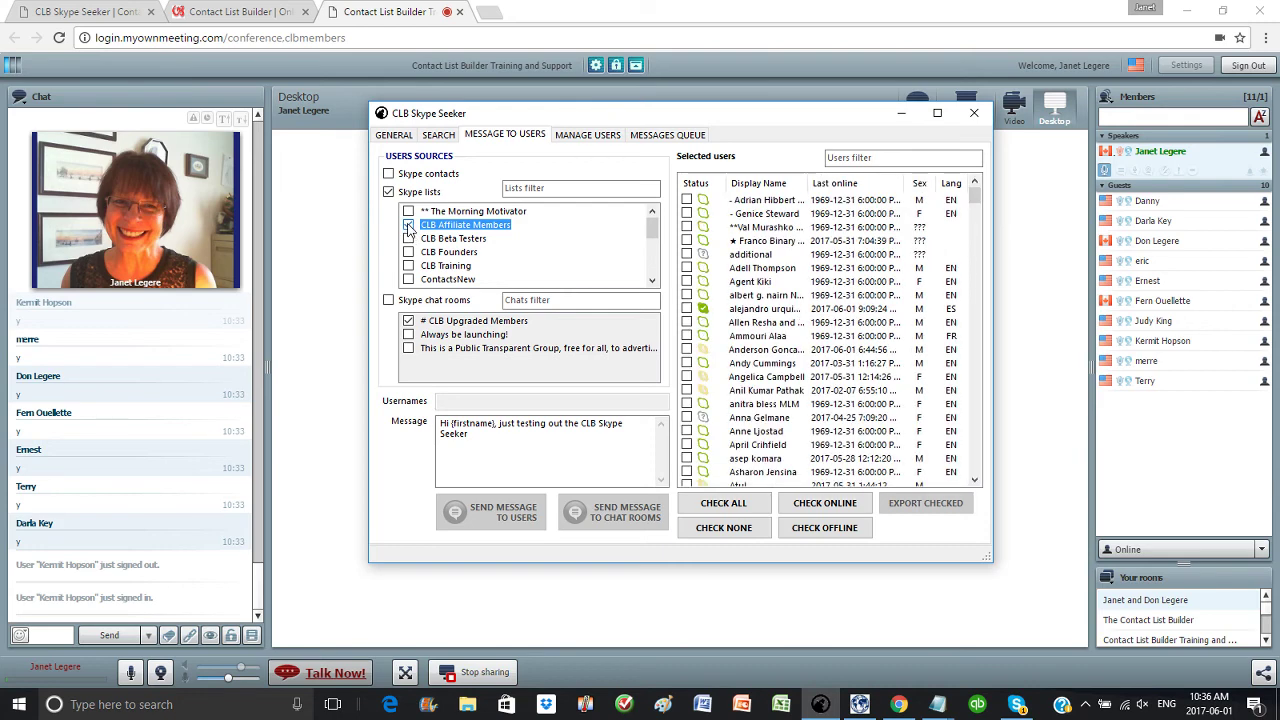
left_click(408, 252)
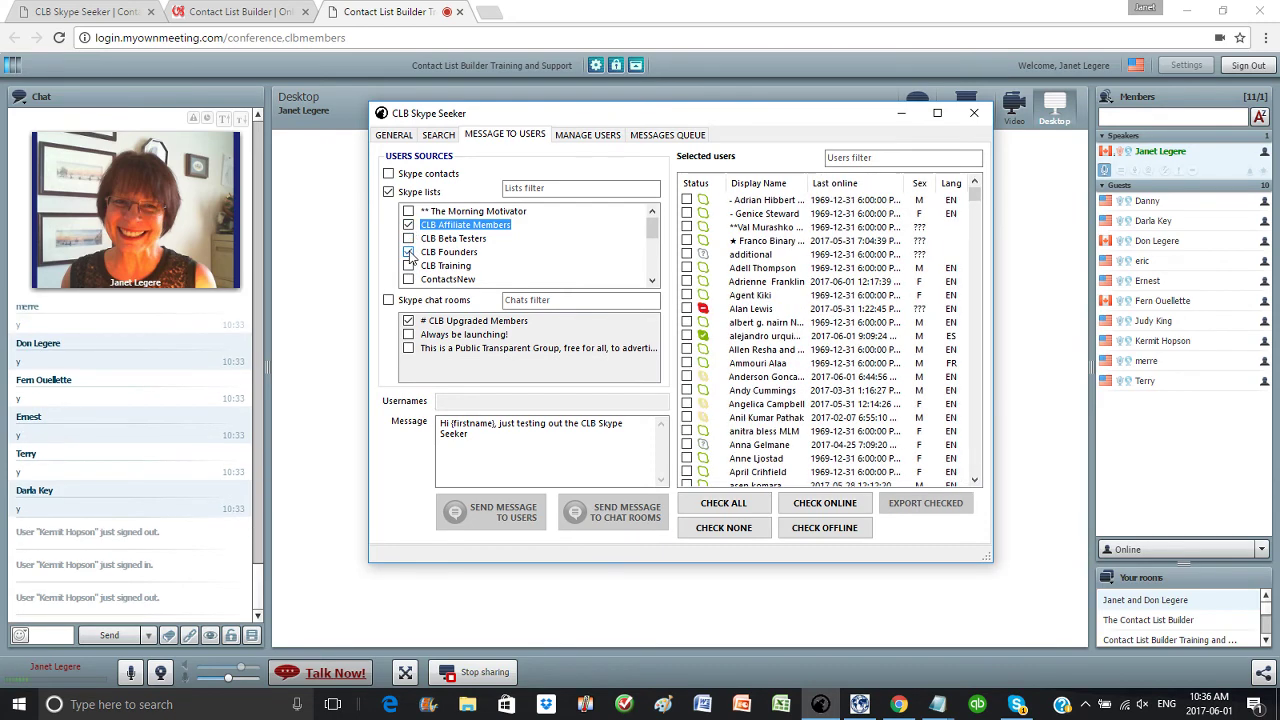
left_click(408, 266)
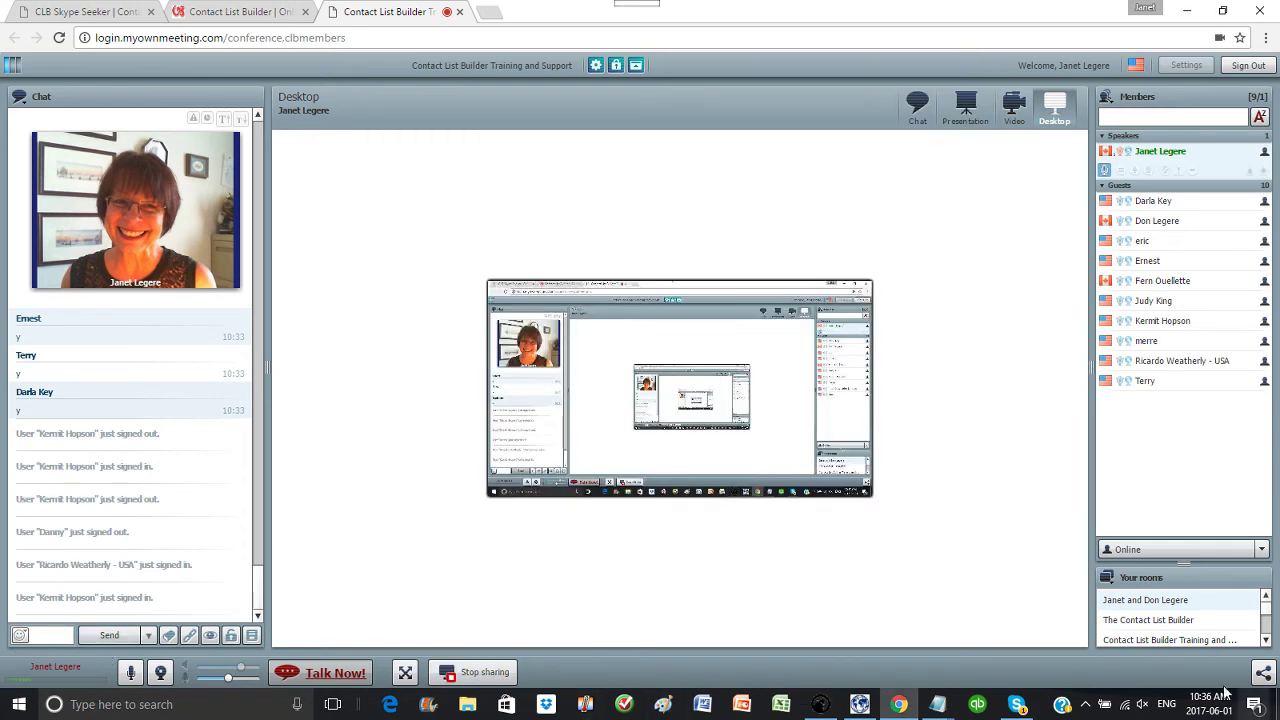
Step: Switch to Skype and add the away contact just above "additional" in the recent conversations to the "ContactsNew" list
left_click(1015, 700)
scroll(333, 341, "down", 3)
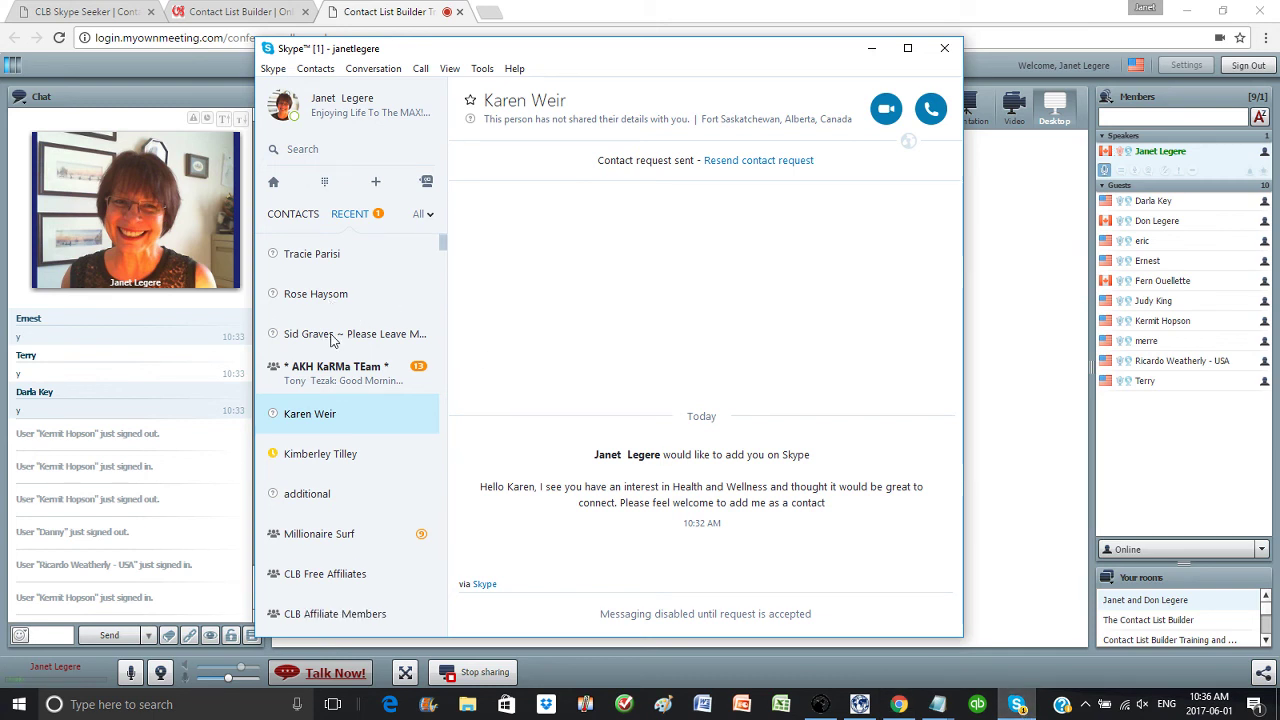
scroll(333, 341, "down", 1)
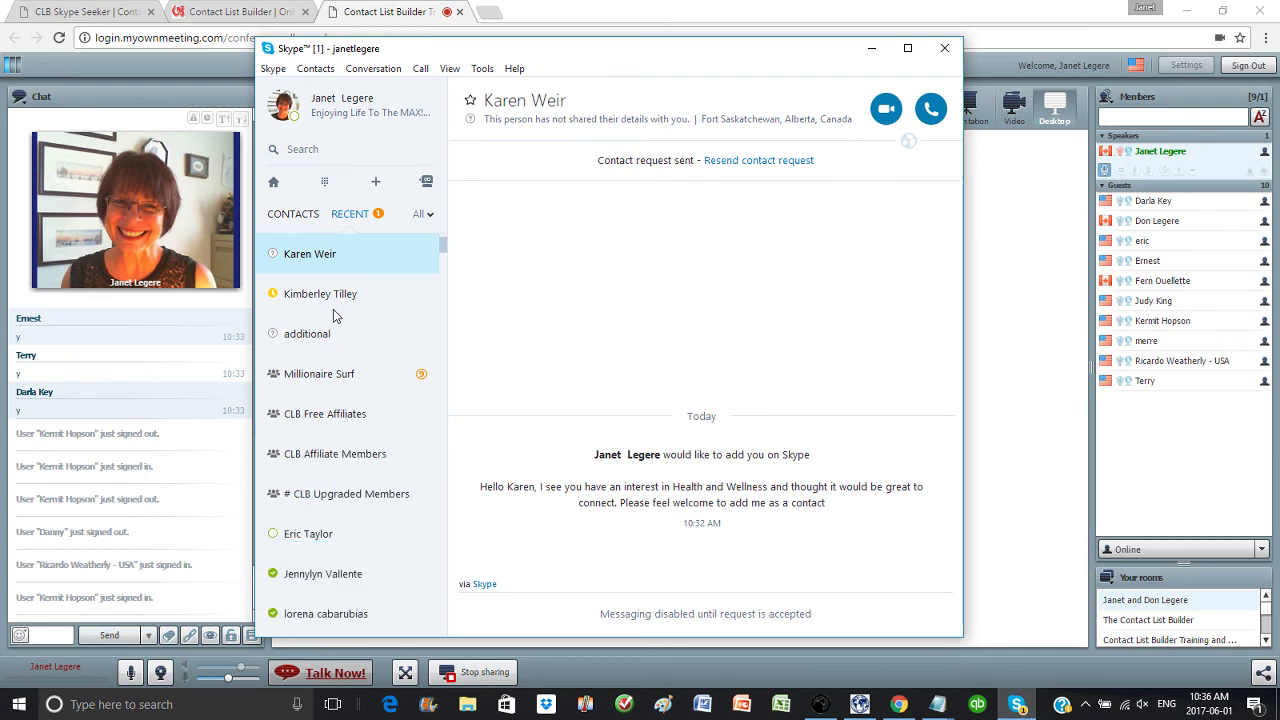
left_click(306, 297)
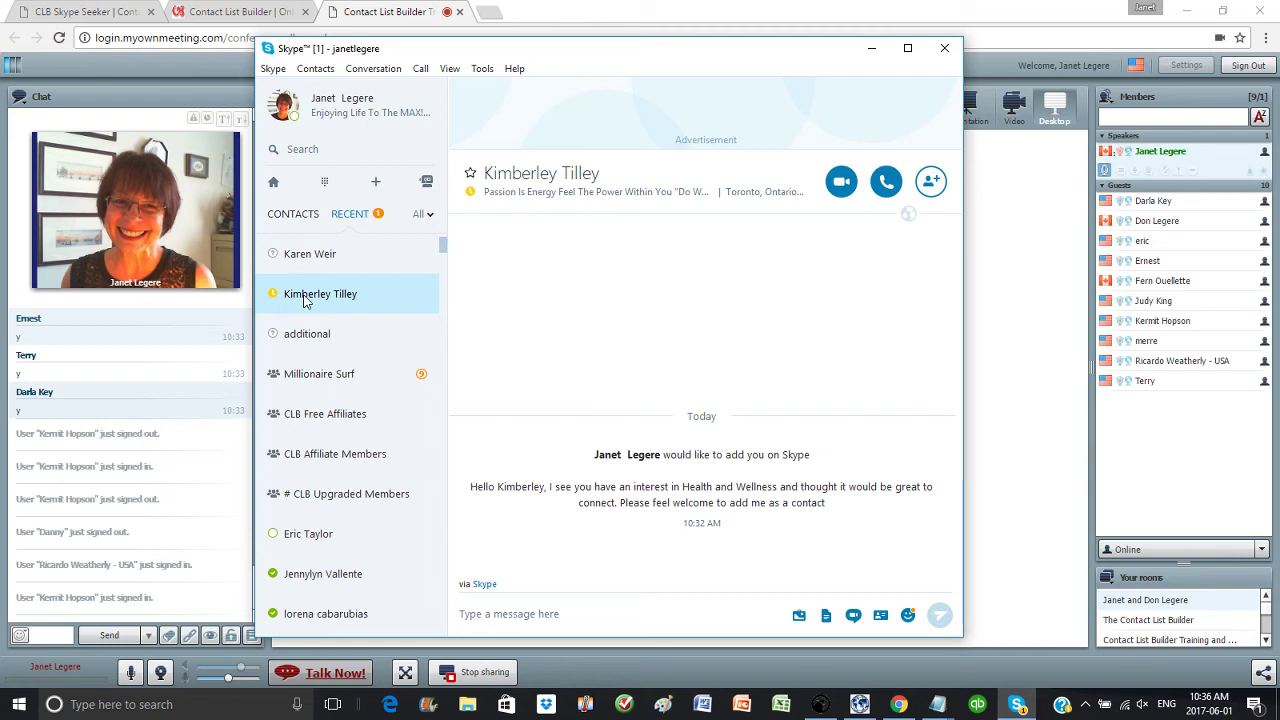
right_click(304, 302)
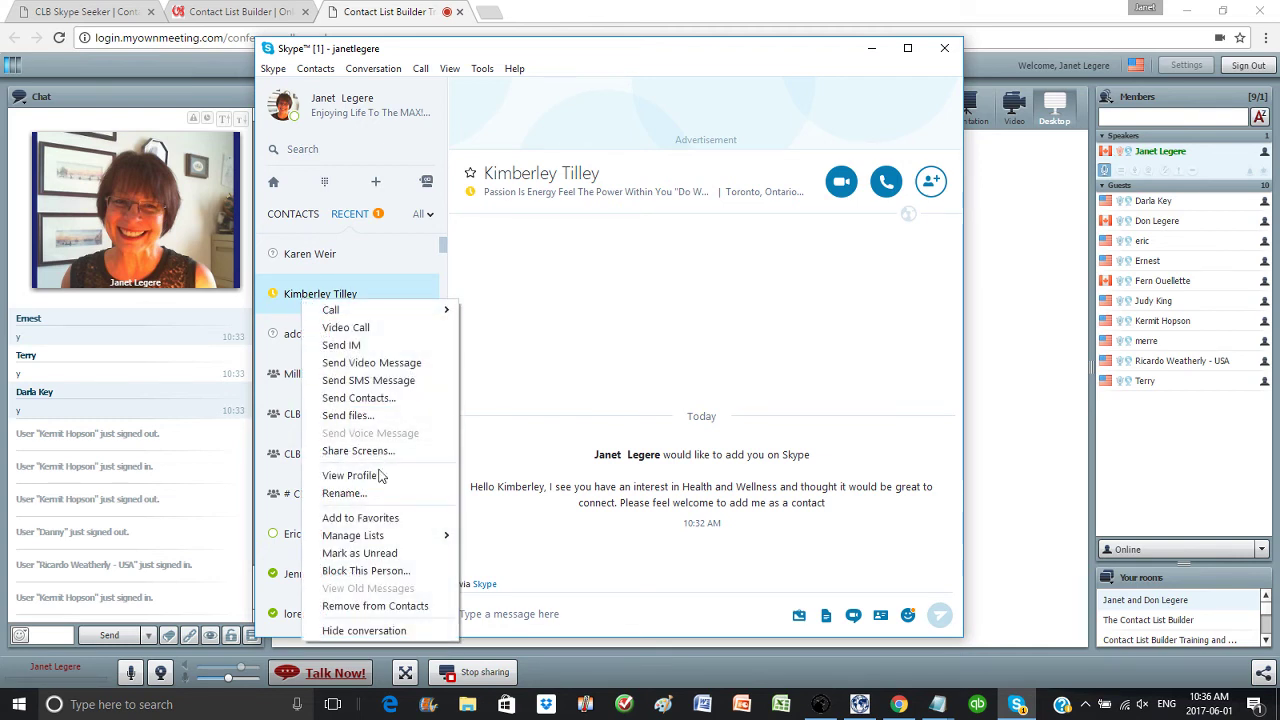
mouse_move(366, 544)
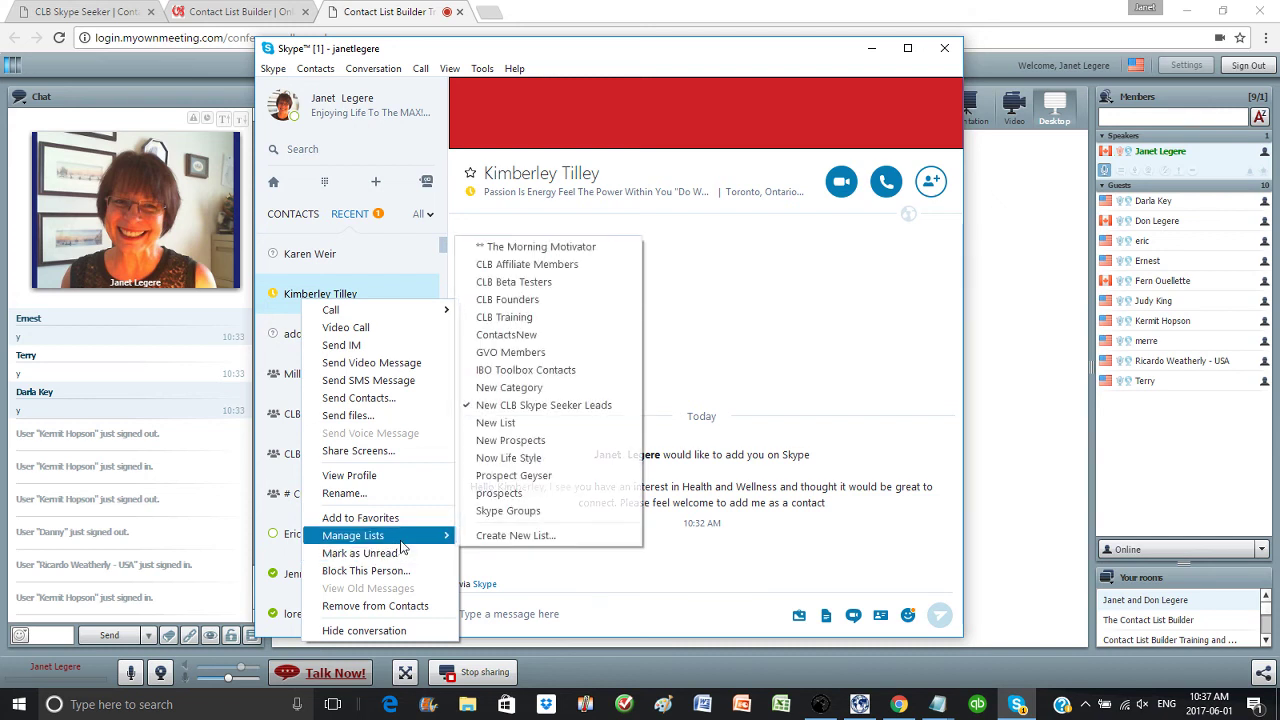
left_click(513, 337)
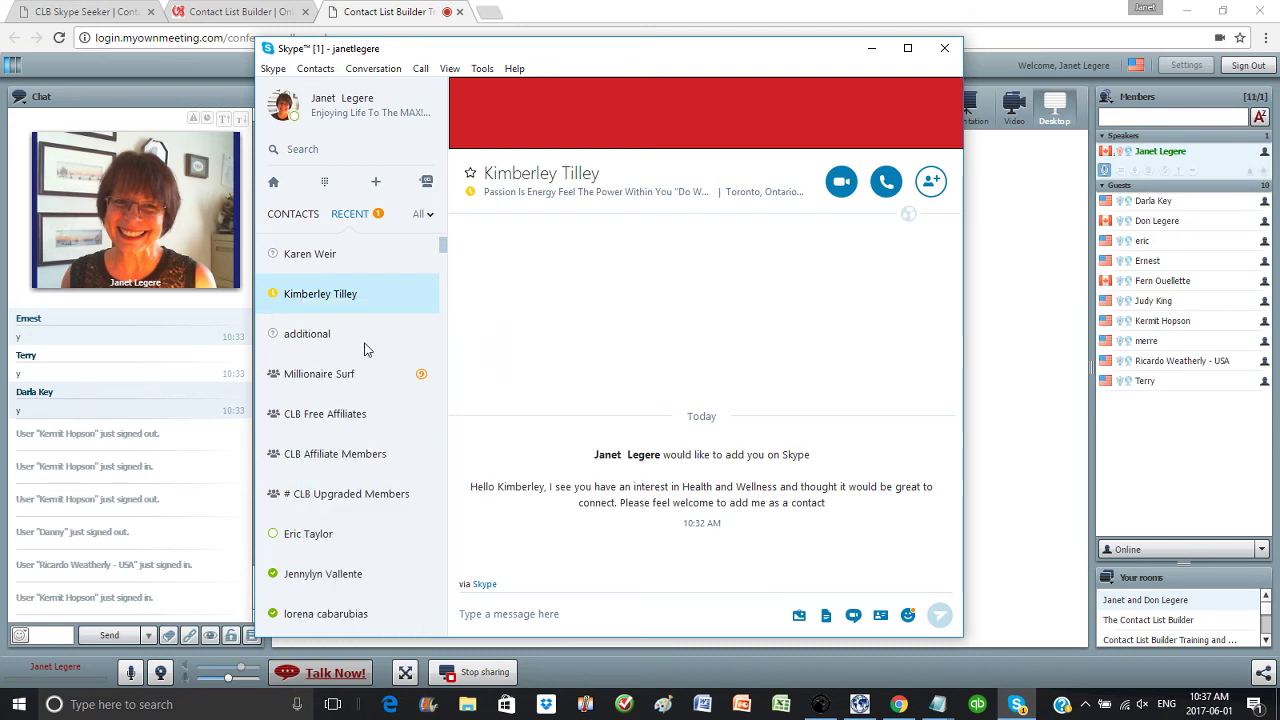
Step: Review which lists the same contact belongs to, and return to the meeting room's chat entry field in Chrome
right_click(331, 294)
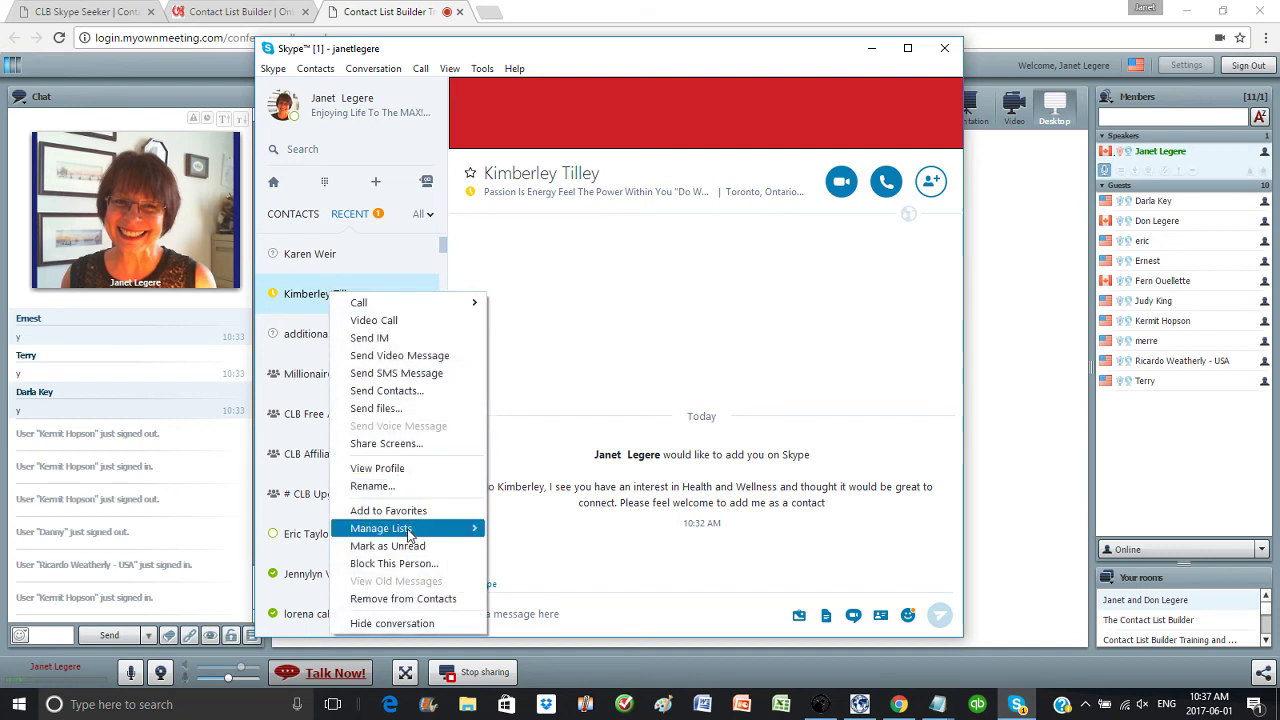
mouse_move(381, 533)
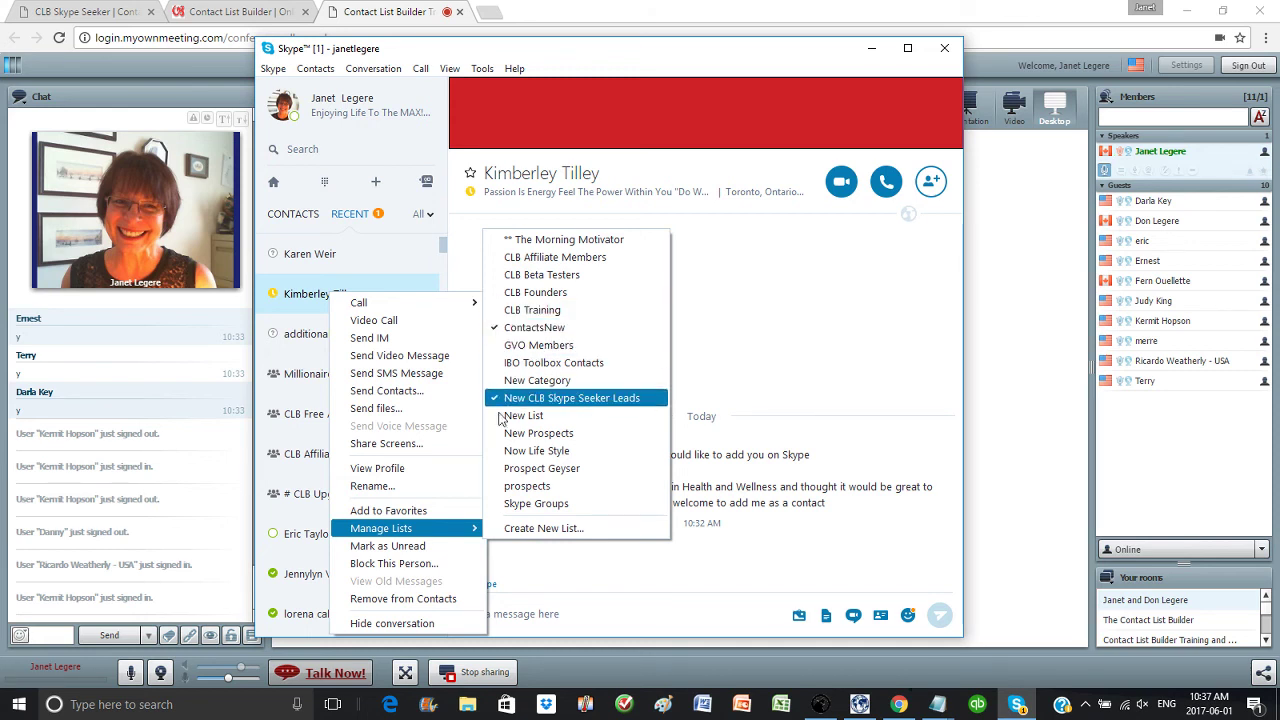
left_click(61, 634)
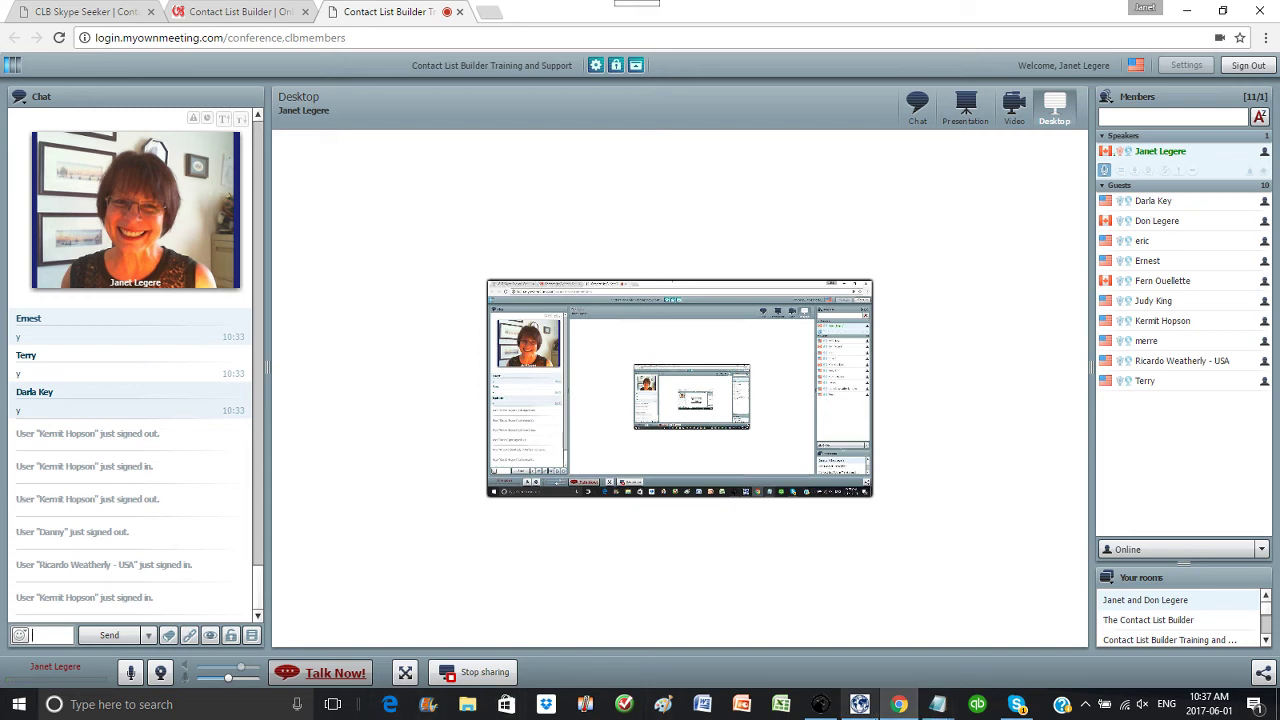
Step: Switch to CLB Skype Seeker, change the source from Skype lists to Skype contacts and check only the online contacts
left_click(822, 706)
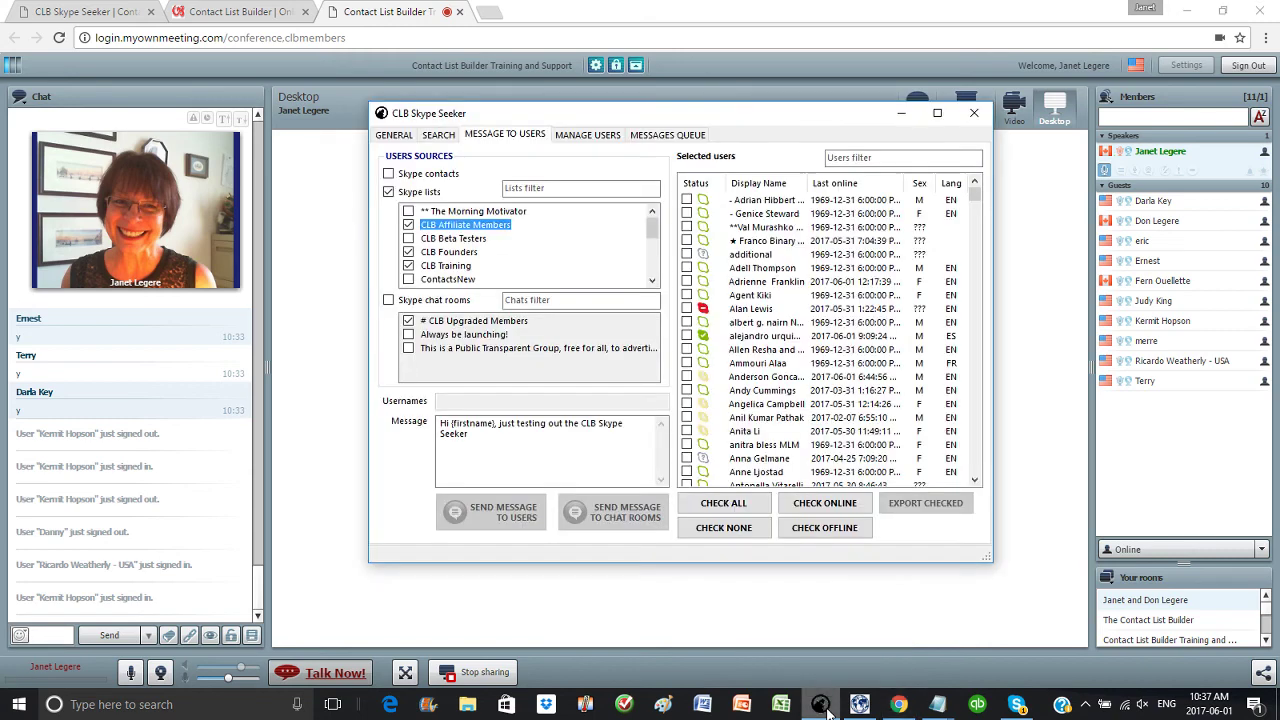
left_click(389, 192)
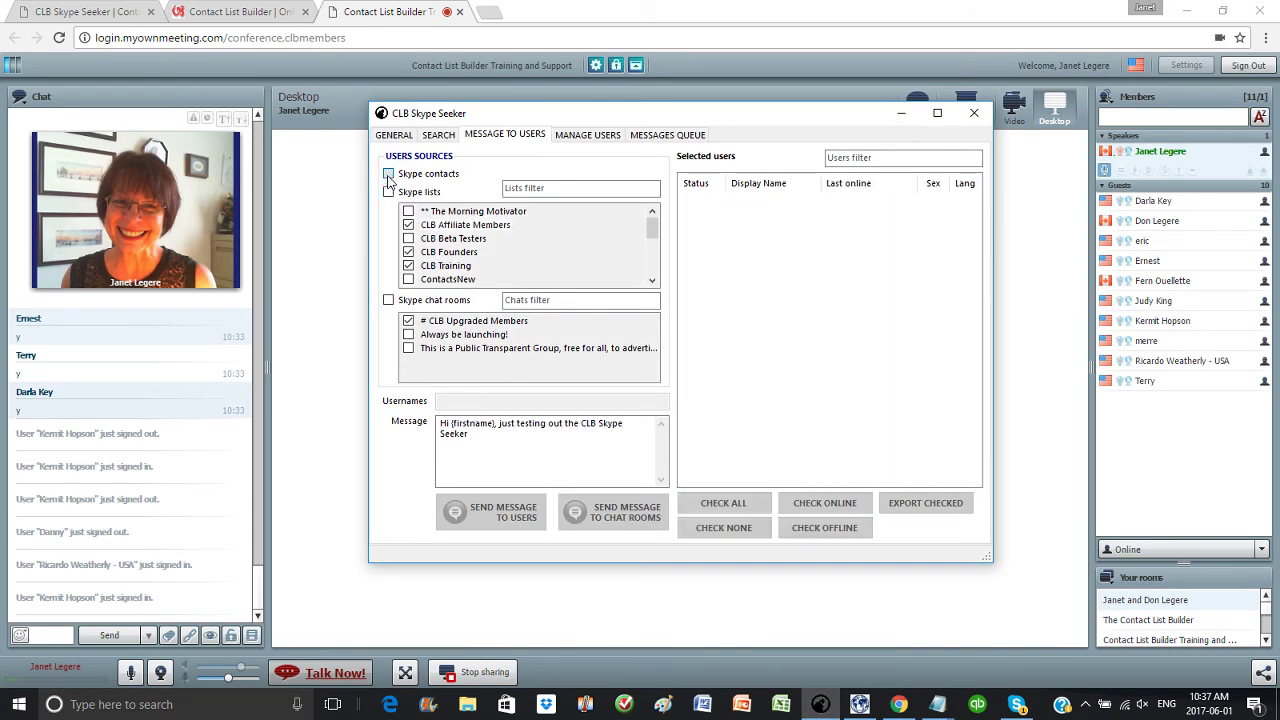
left_click(389, 174)
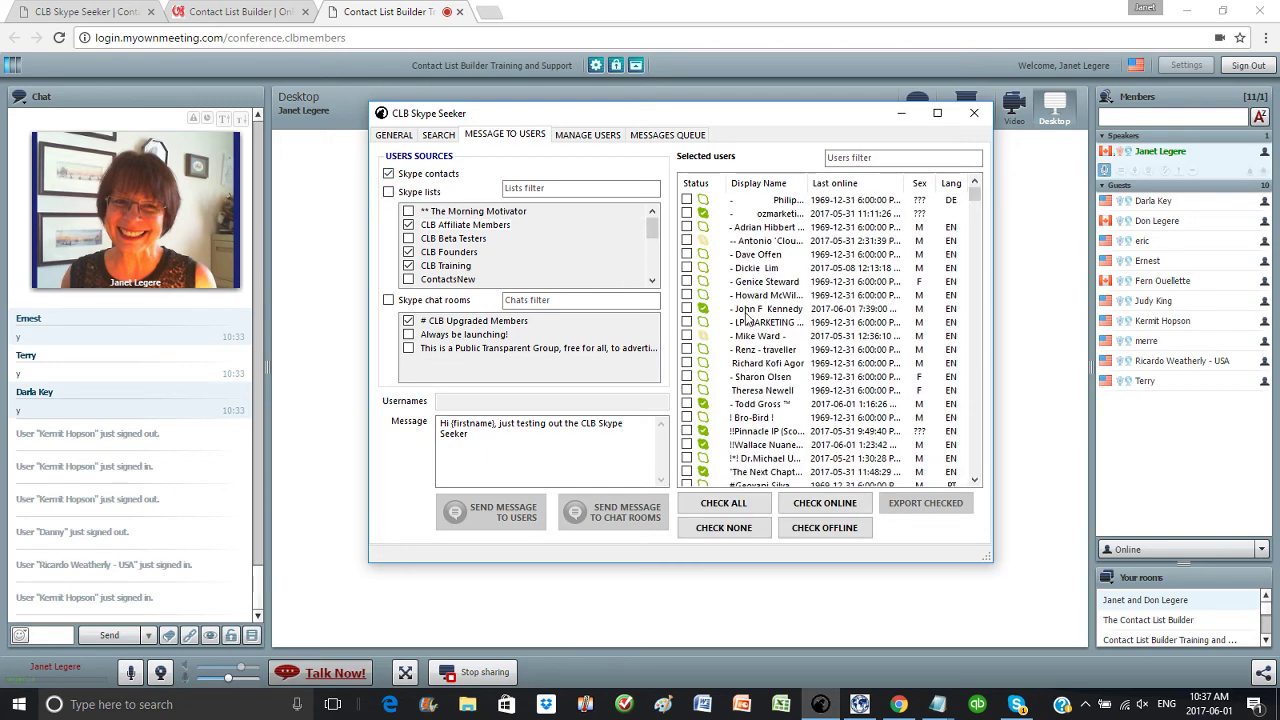
left_click(843, 510)
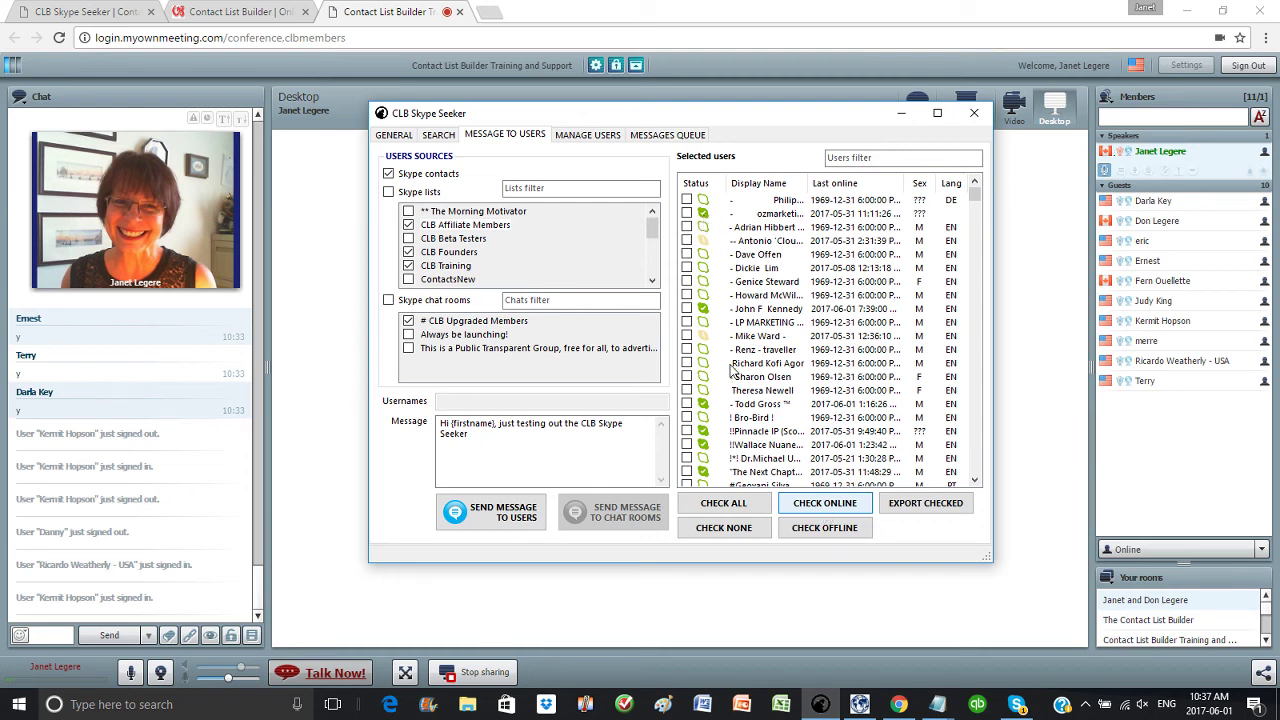
left_click(489, 437)
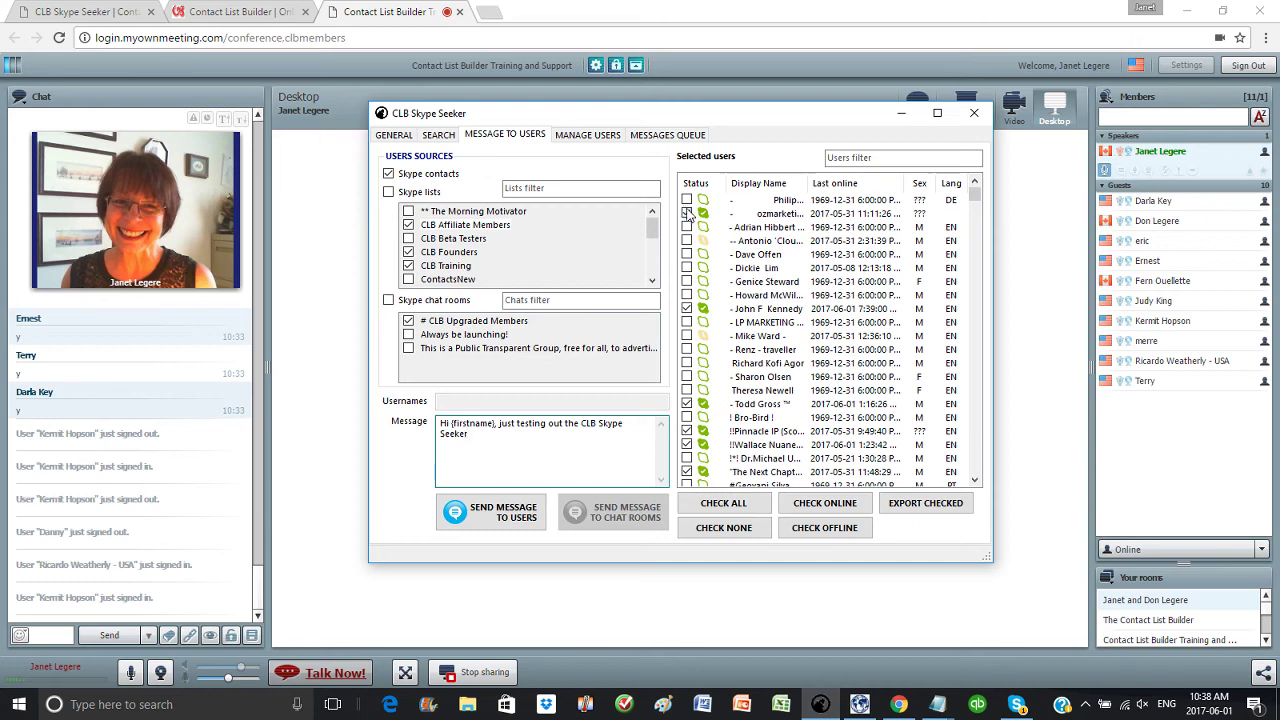
left_click_drag(974, 197, 958, 148)
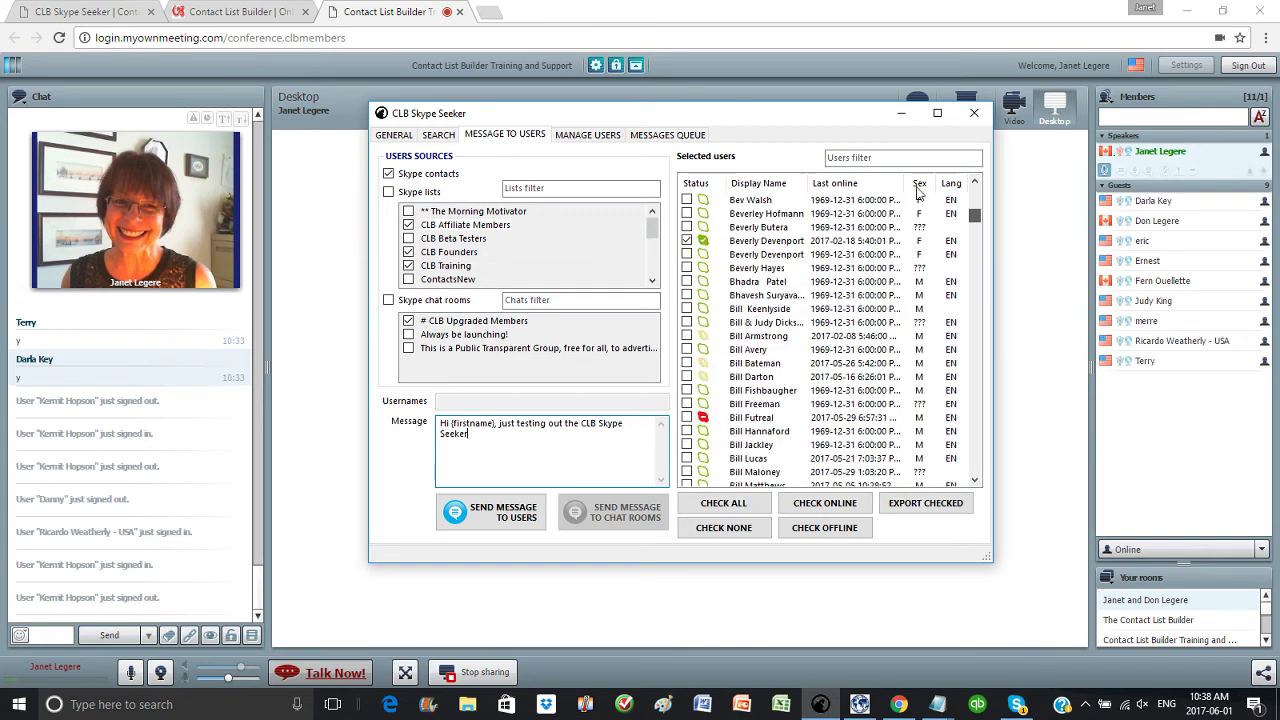
Step: Rewrite the message as "Hi {firstname}, I saw that you were online and thought it would be great to connect"
left_click_drag(498, 424, 608, 440)
key("BackSpace")
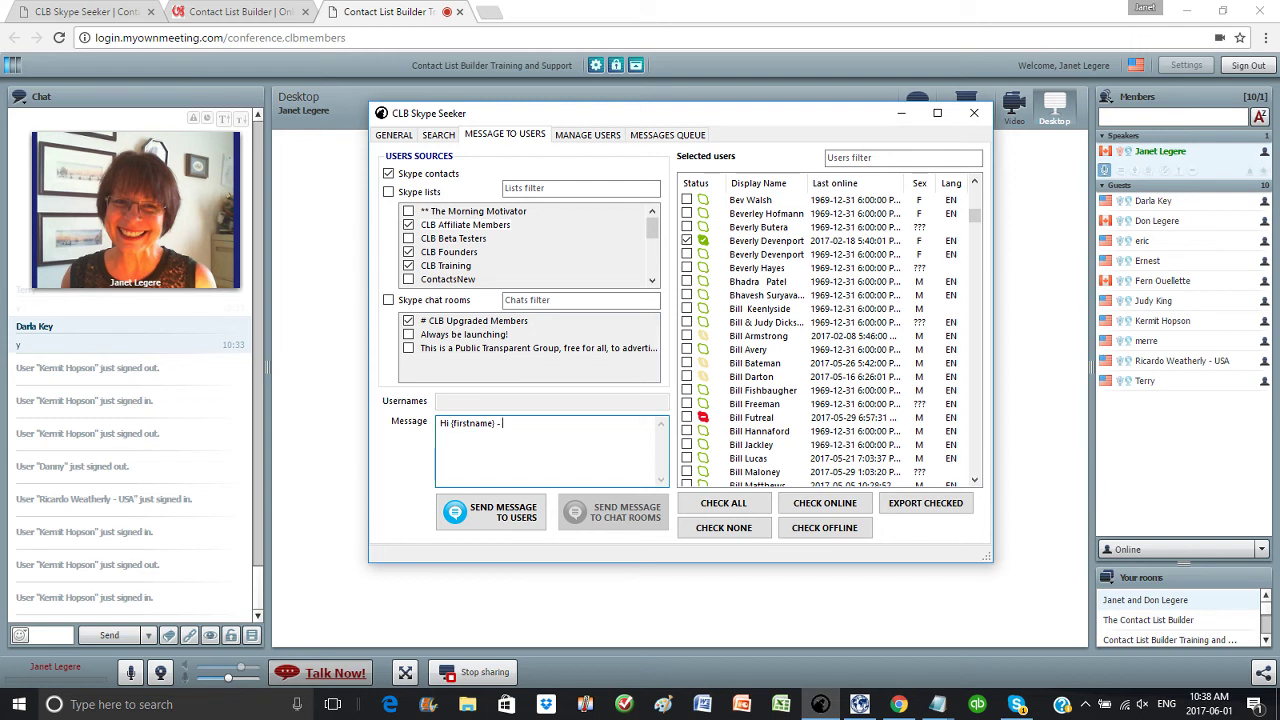
type("w is your day so")
key("BackSpace")
key("BackSpace")
key("BackSpace")
key("BackSpace")
key("BackSpace")
key("BackSpace")
key("BackSpace")
key("BackSpace")
key("BackSpace")
key("BackSpace")
key("BackSpace")
key("BackSpace")
key("BackSpace")
key("BackSpace")
key("BackSpace")
key("BackSpace")
key("BackSpace")
key("BackSpace")
key("BackSpace")
key("BackSpace")
type("}, I saw that you were online and though")
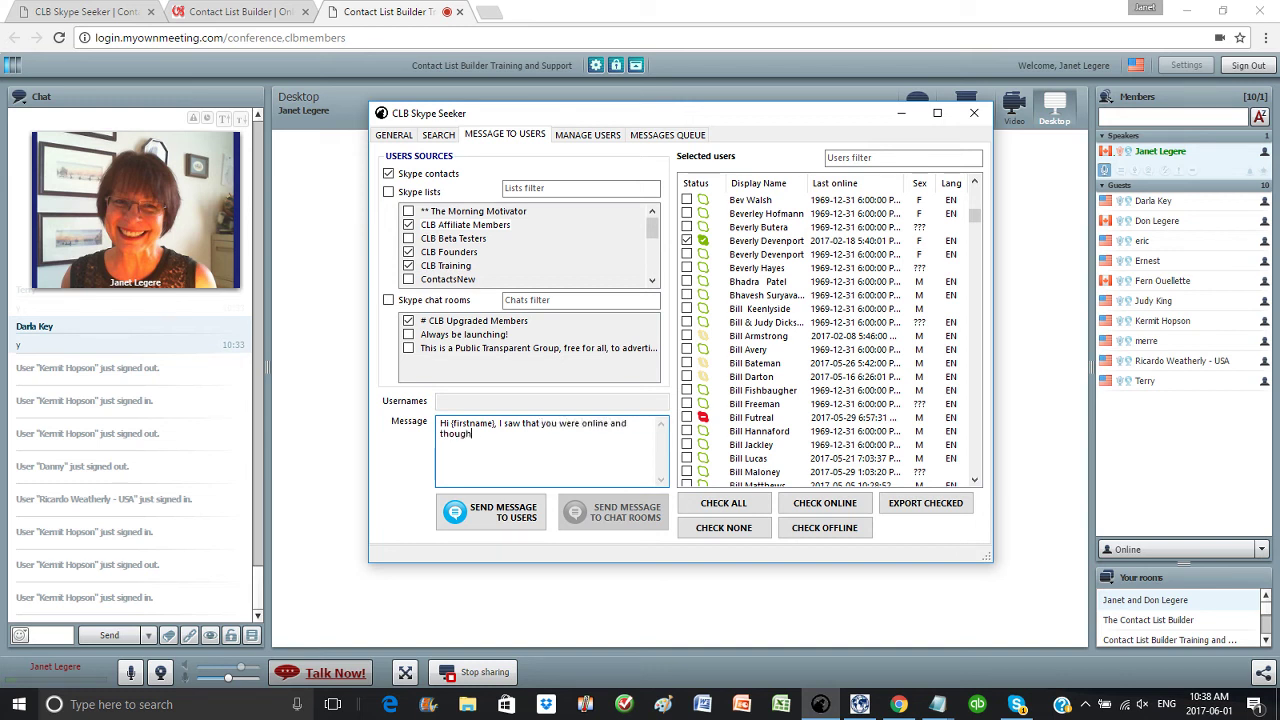
type("t it would")
key("BackSpace")
key("BackSpace")
key("BackSpace")
key("BackSpace")
key("BackSpace")
type("would be great to connect")
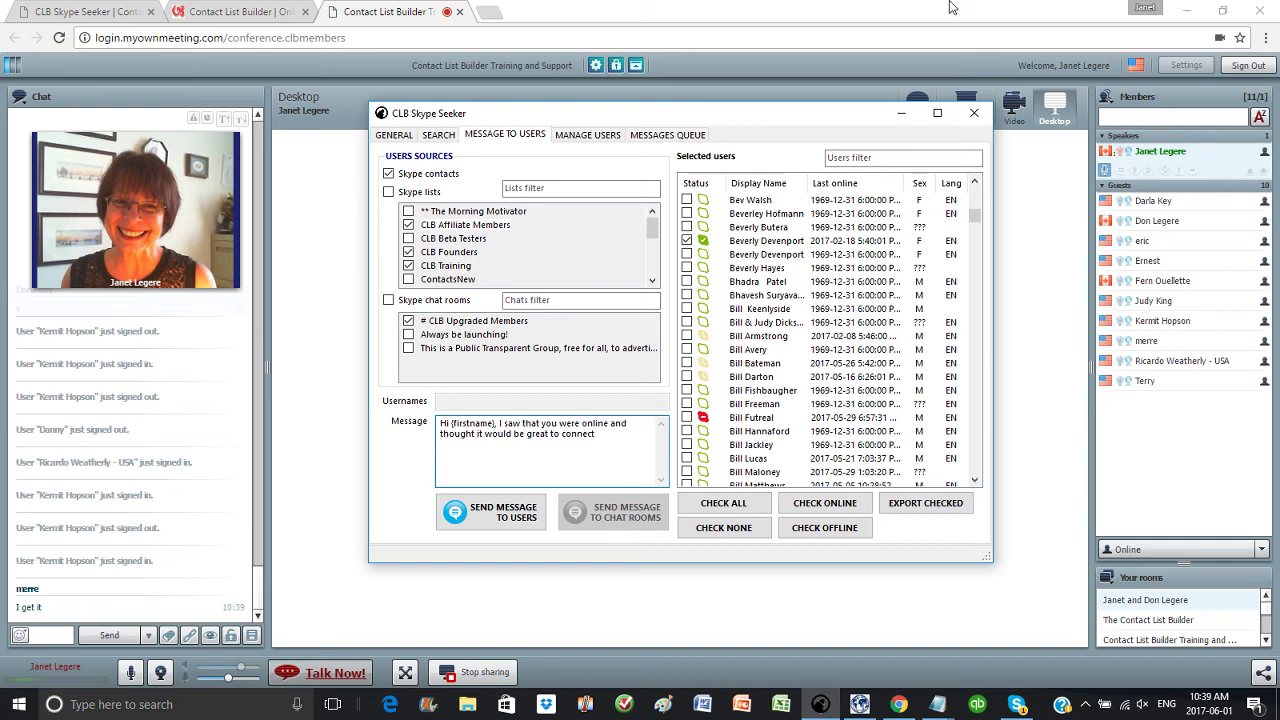
Step: Change the message recipients' source from Skype contacts back to Skype lists
left_click(388, 174)
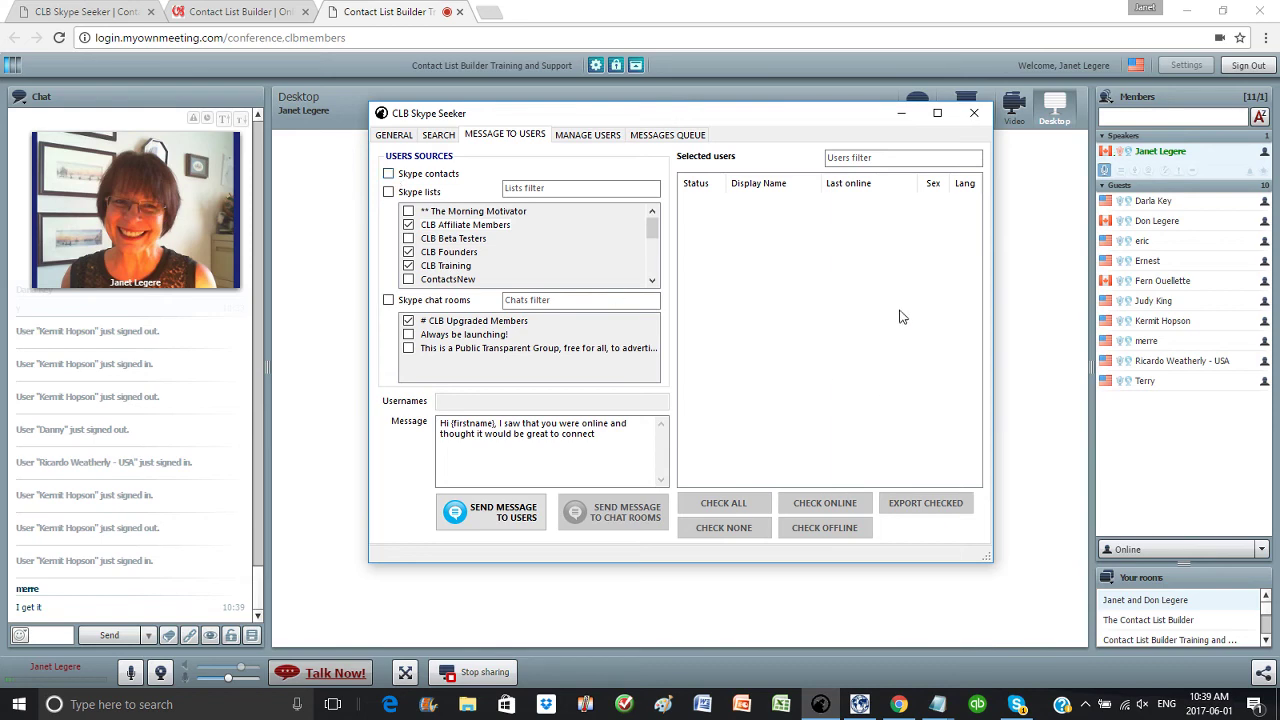
left_click(388, 193)
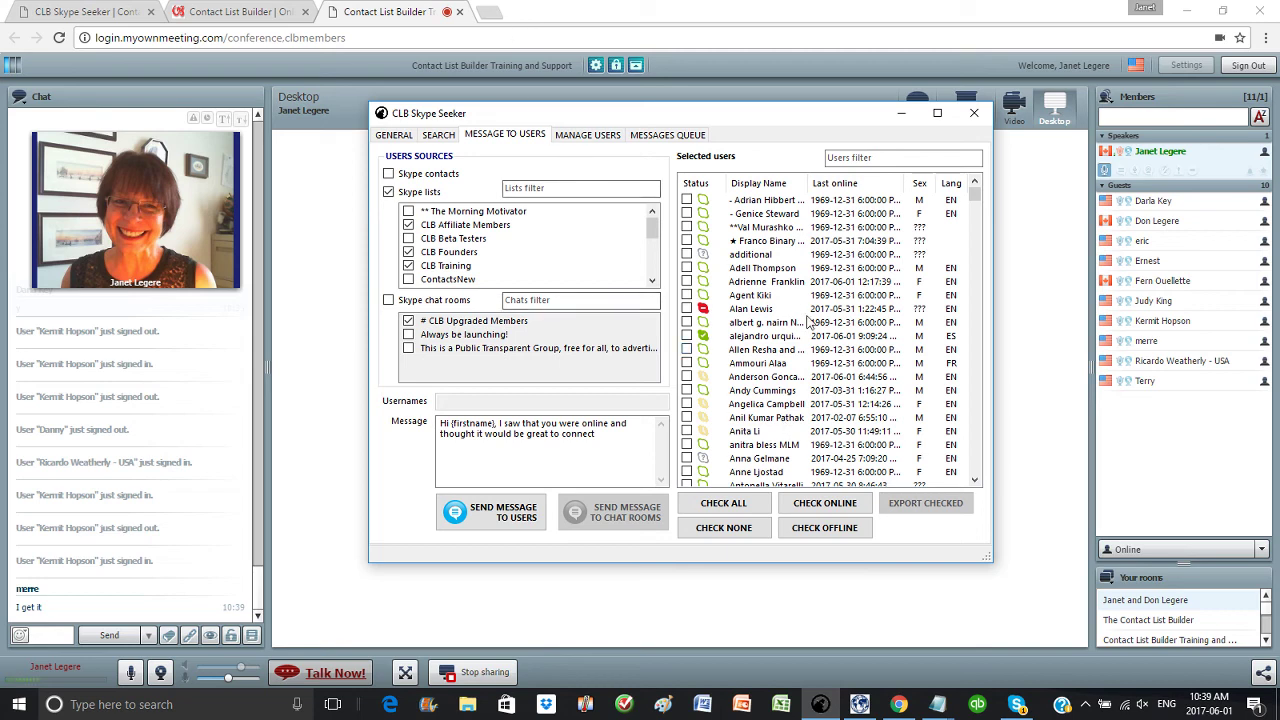
Step: Go to the management of Skype friends and check the friend named "additional" with the question-mark status
left_click(600, 136)
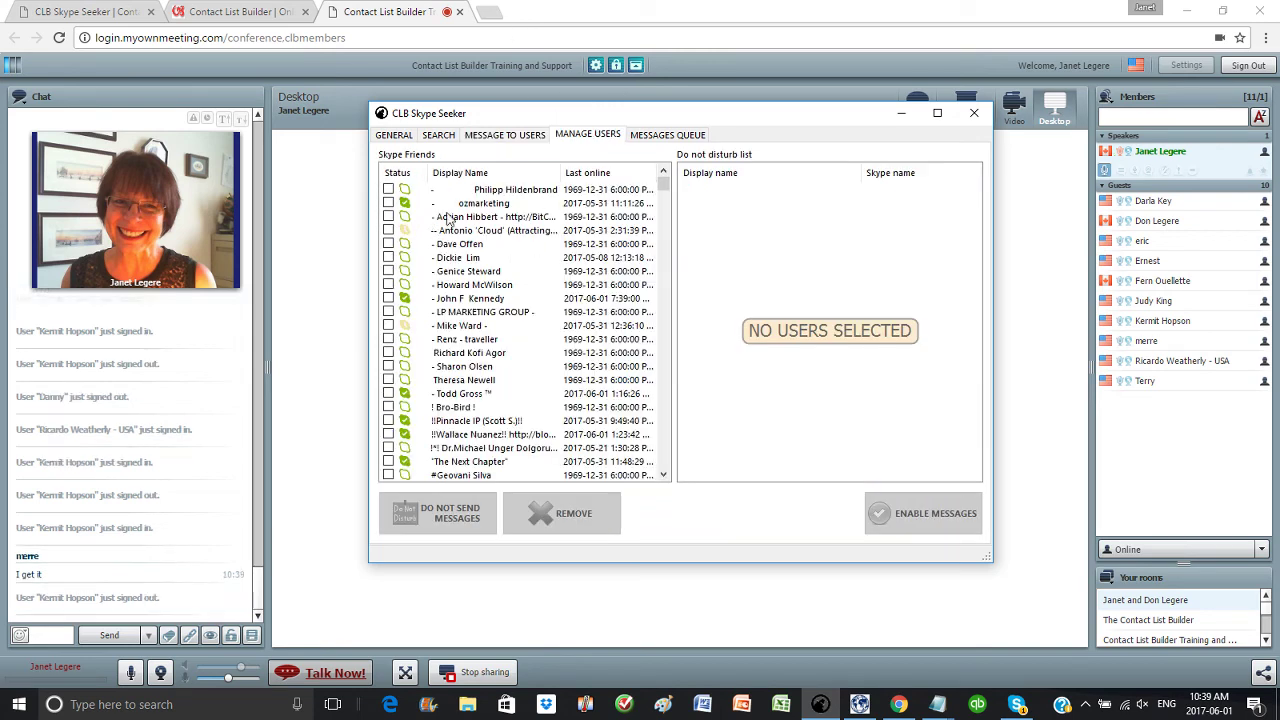
scroll(483, 265, "down", 15)
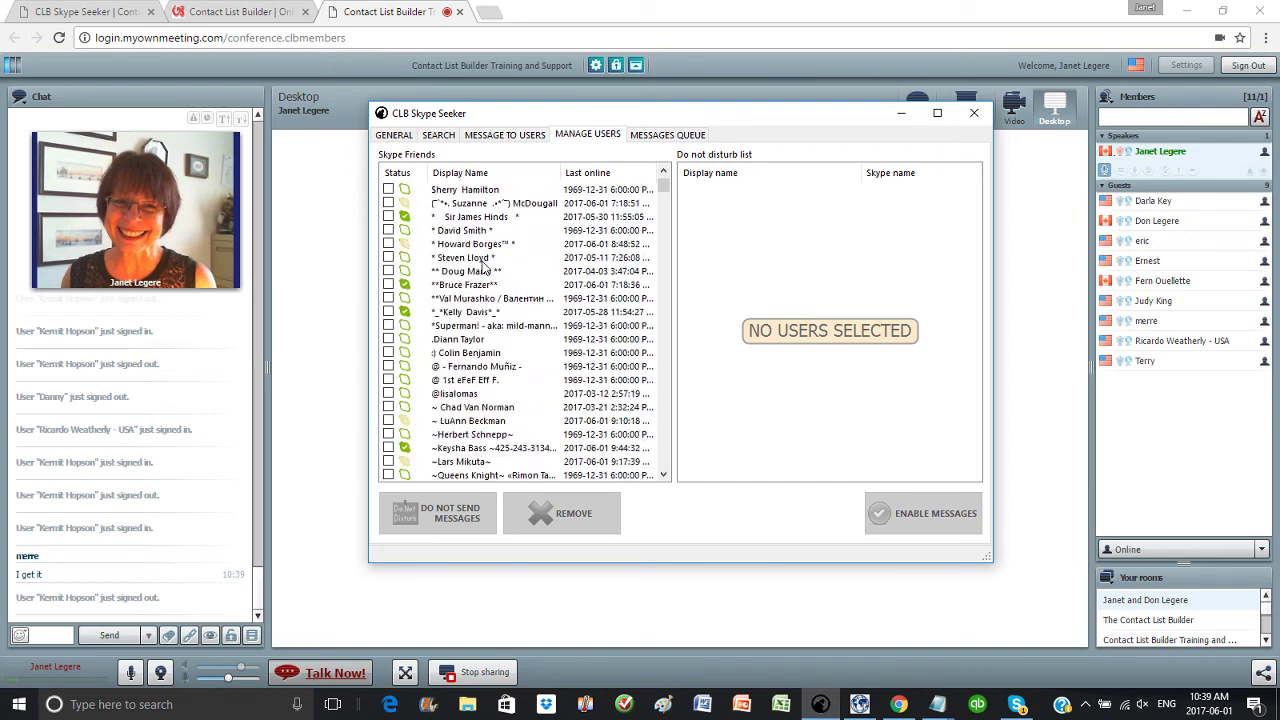
scroll(483, 265, "down", 10)
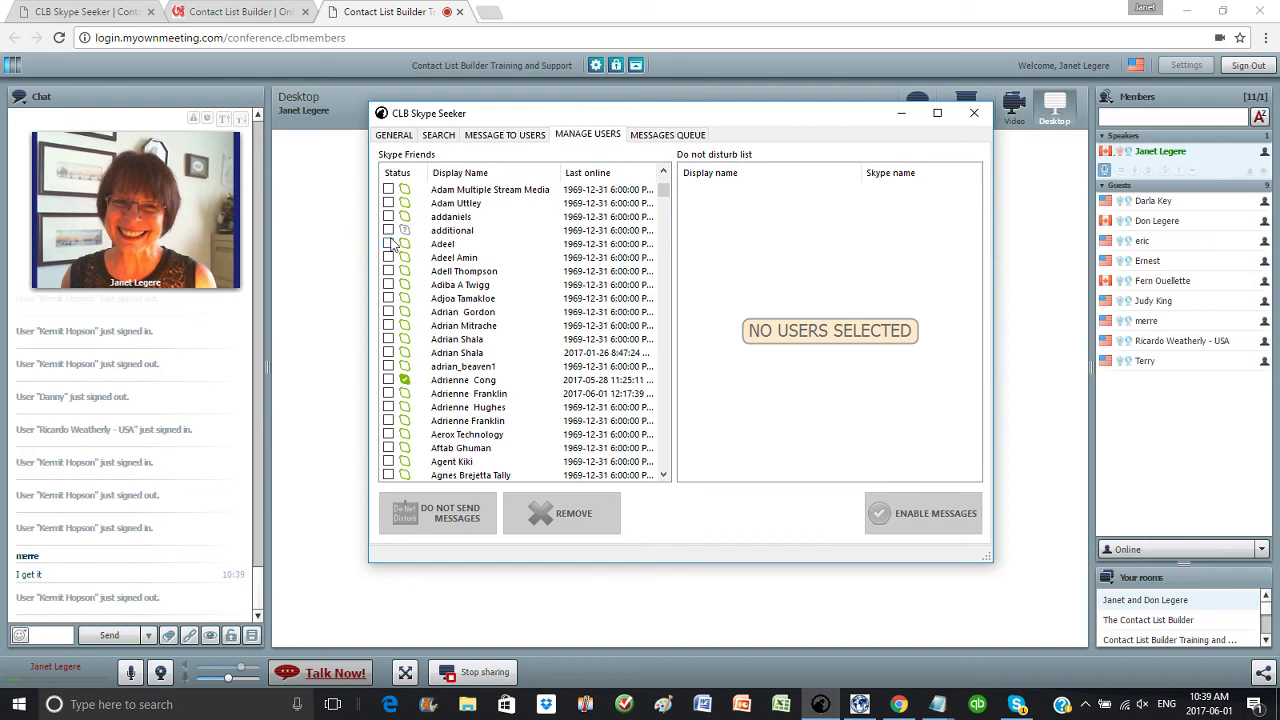
left_click(388, 231)
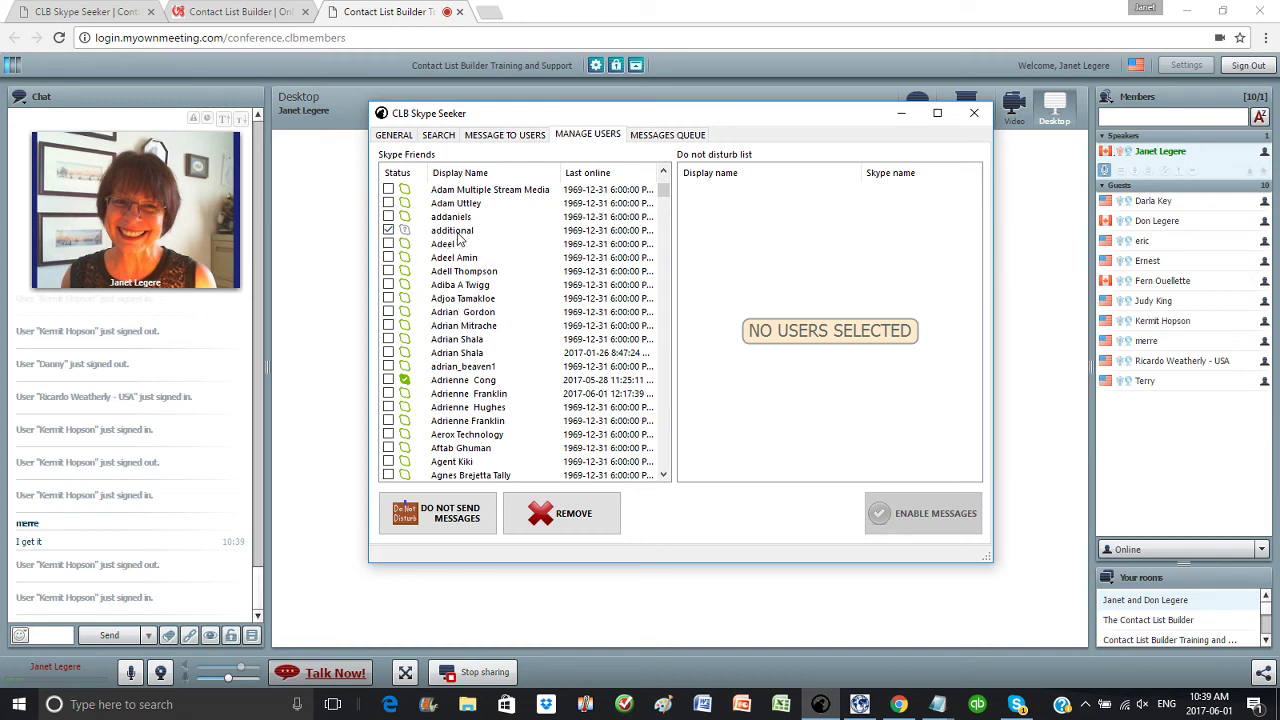
Step: Check the first friend with a question-mark status among the display names beginning with "An"
scroll(517, 291, "down", 4)
scroll(517, 291, "down", 6)
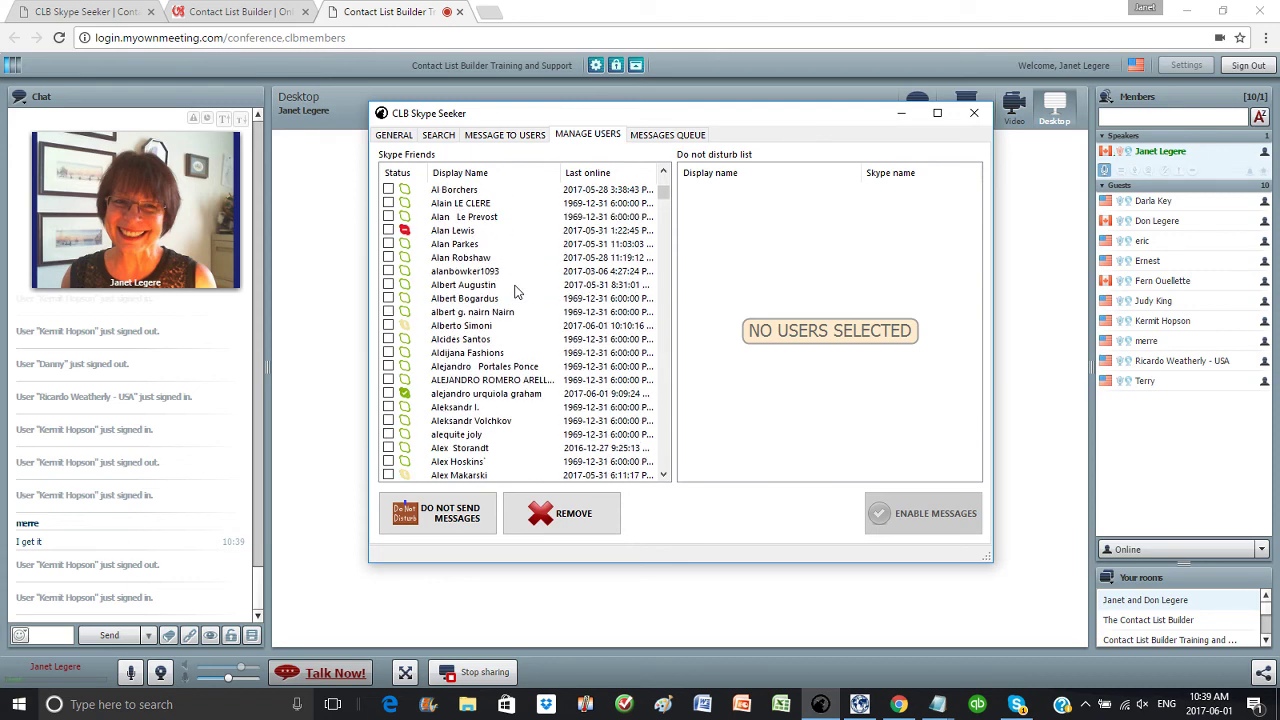
scroll(517, 291, "down", 15)
scroll(517, 291, "down", 6)
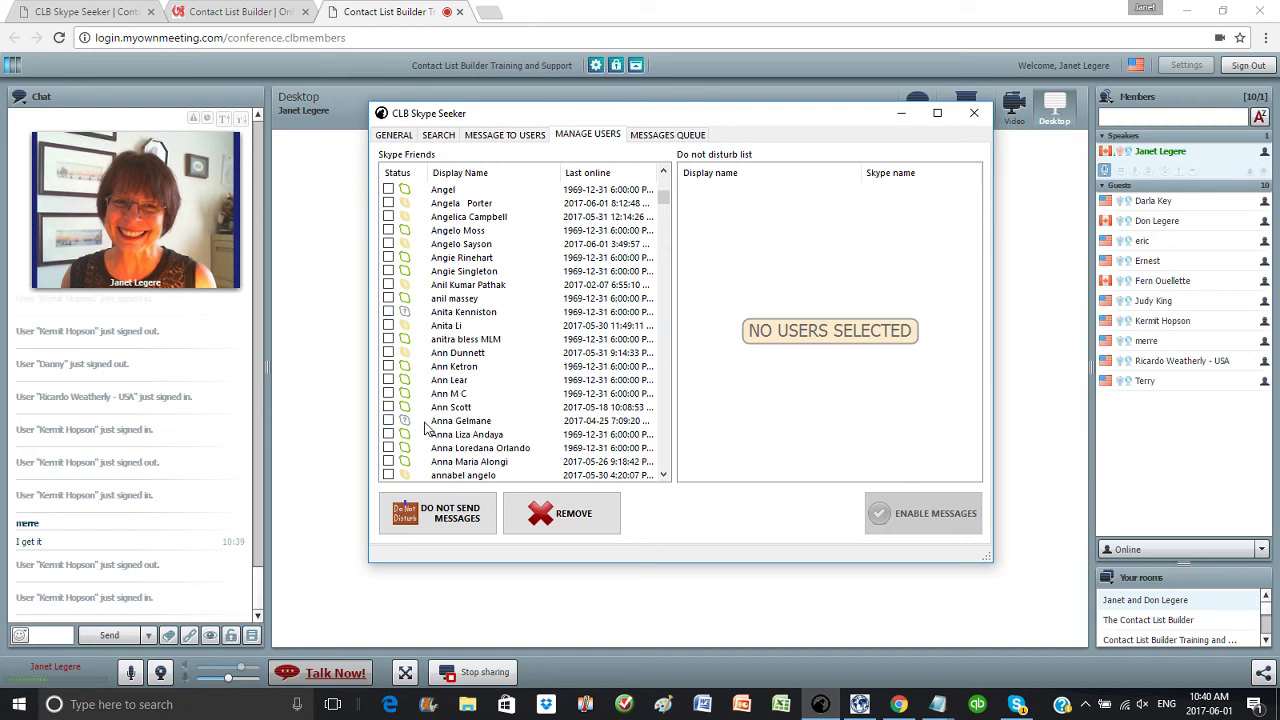
left_click(389, 312)
Step: Check the friend with a question-mark status among the display names beginning with "Carol", and remove the checked friends
scroll(528, 371, "down", 3)
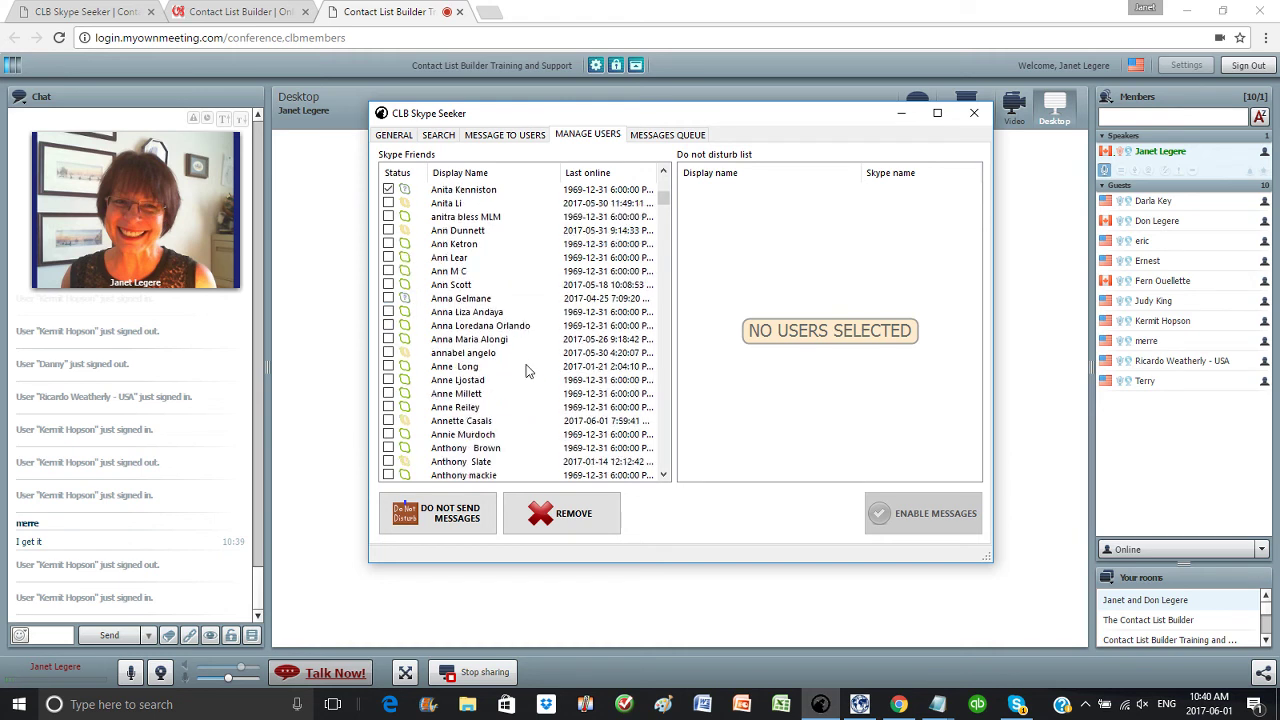
scroll(528, 371, "down", 15)
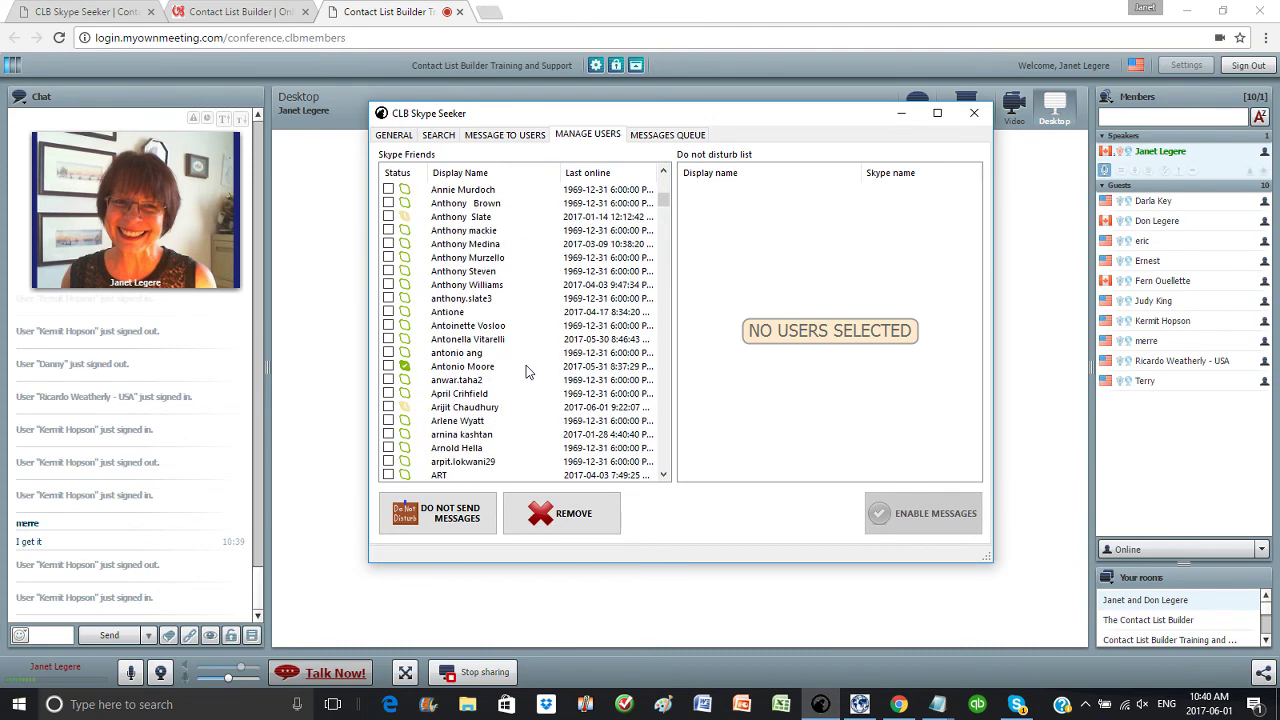
scroll(527, 370, "down", 15)
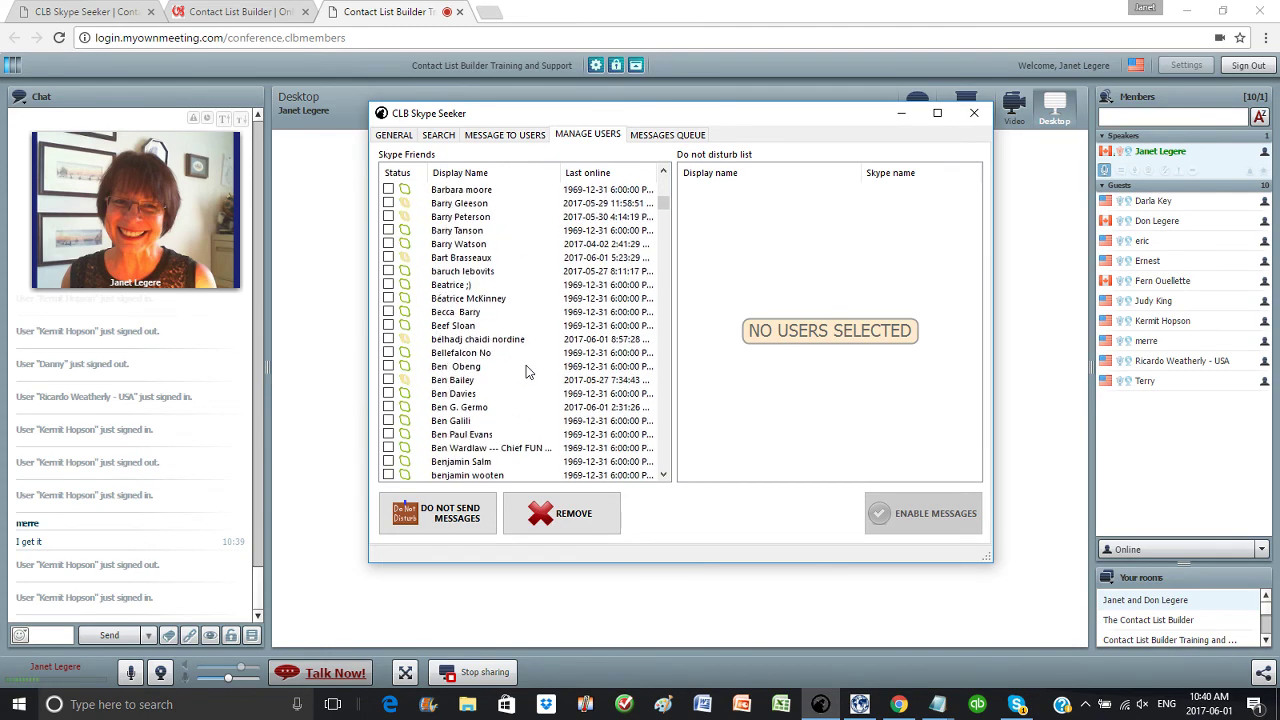
scroll(526, 370, "down", 15)
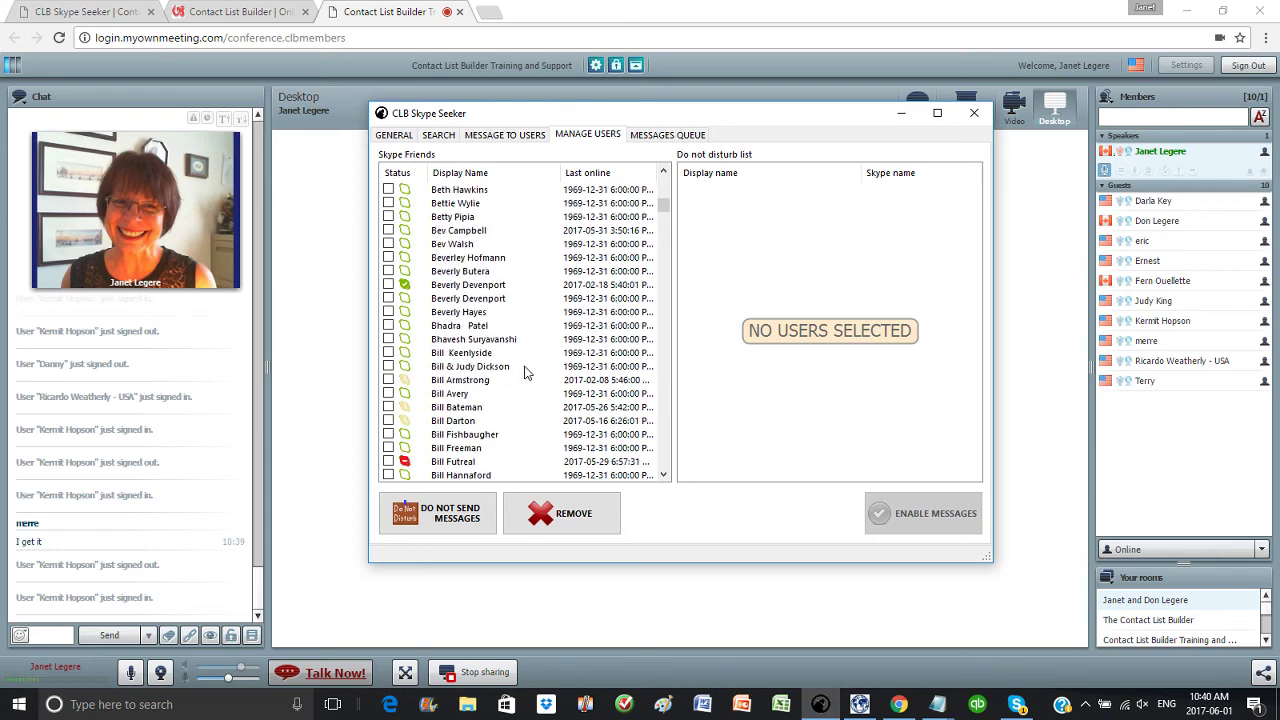
scroll(526, 373, "down", 12)
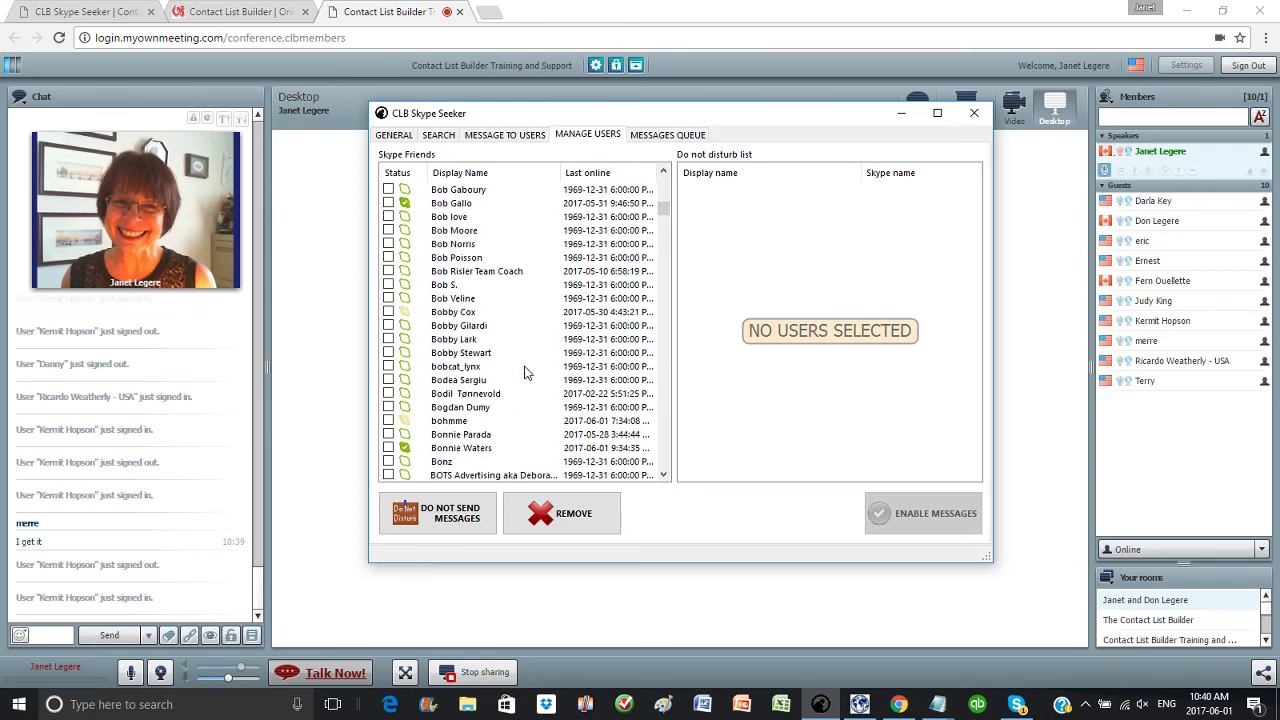
scroll(526, 373, "down", 15)
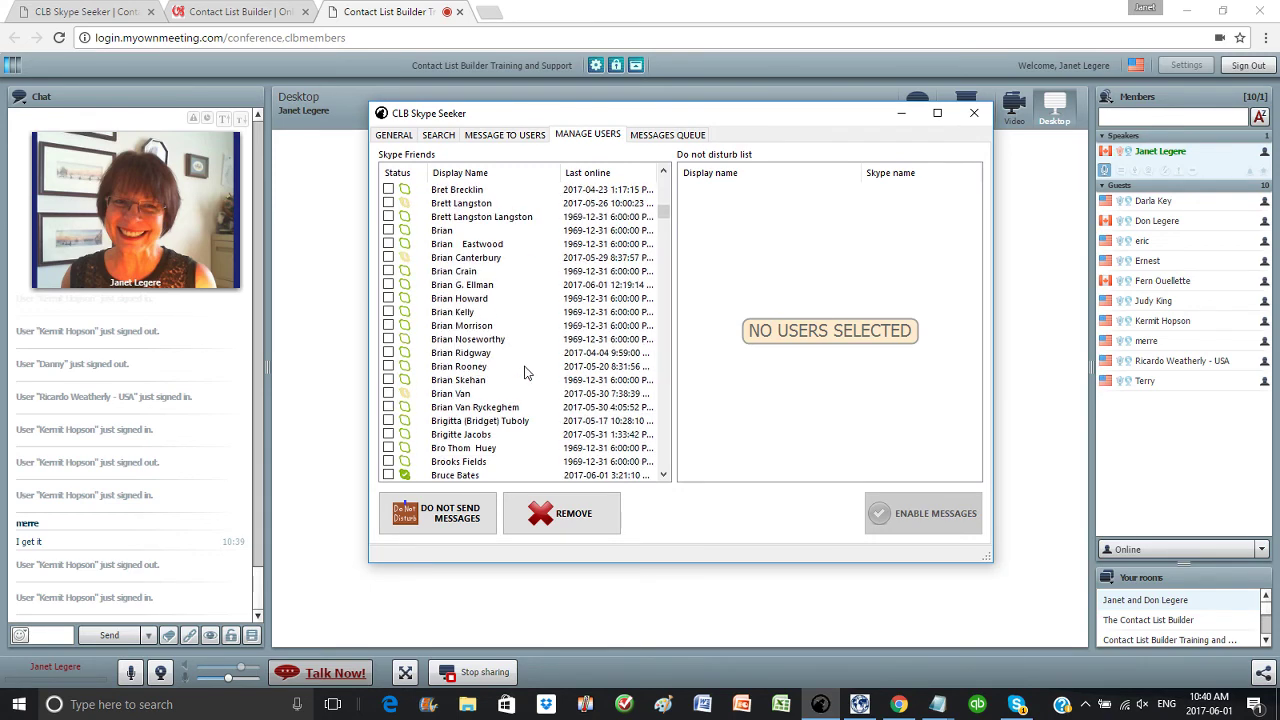
scroll(526, 373, "down", 15)
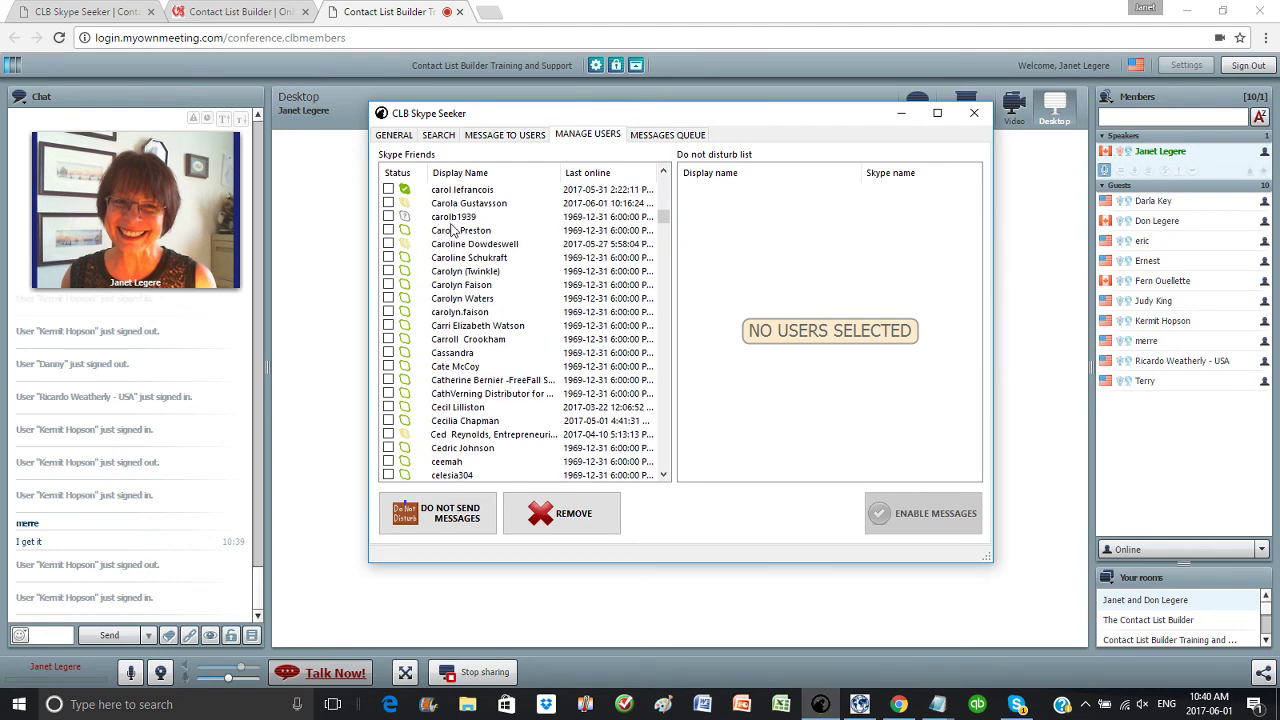
left_click(388, 217)
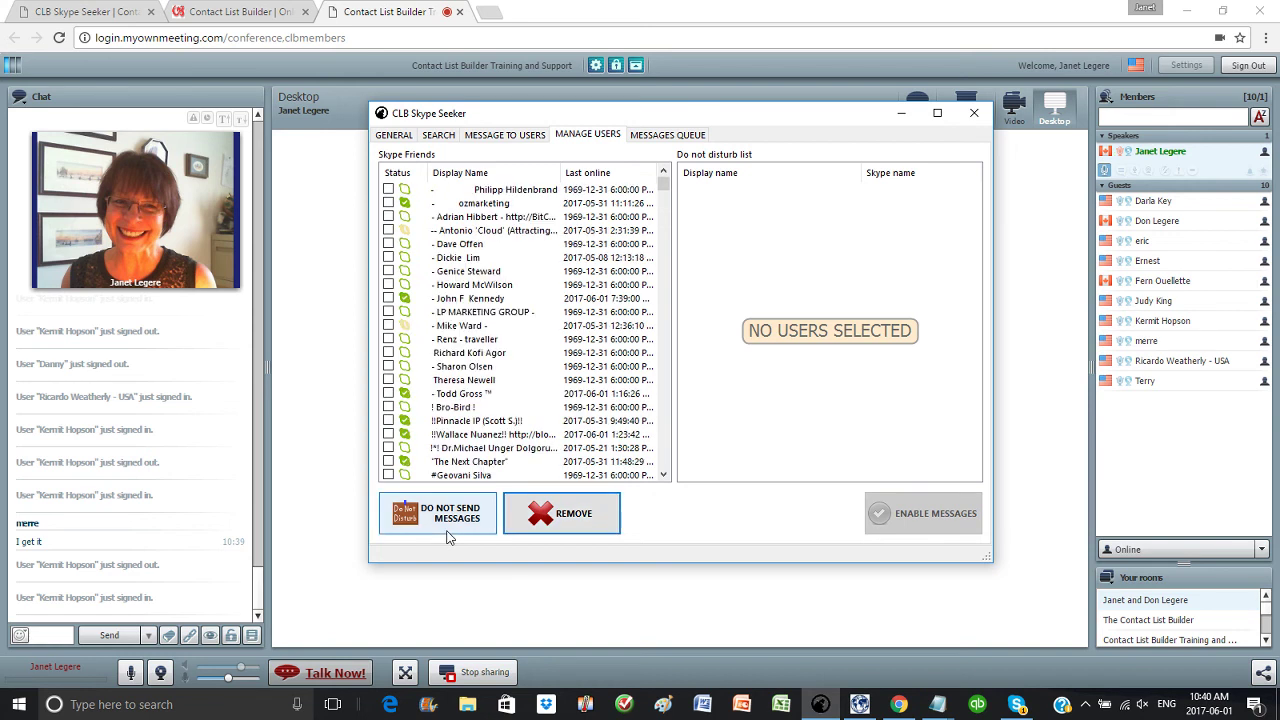
Step: Look at the messages queue and the Skype friends list, and return to composing the message to users
left_click(662, 135)
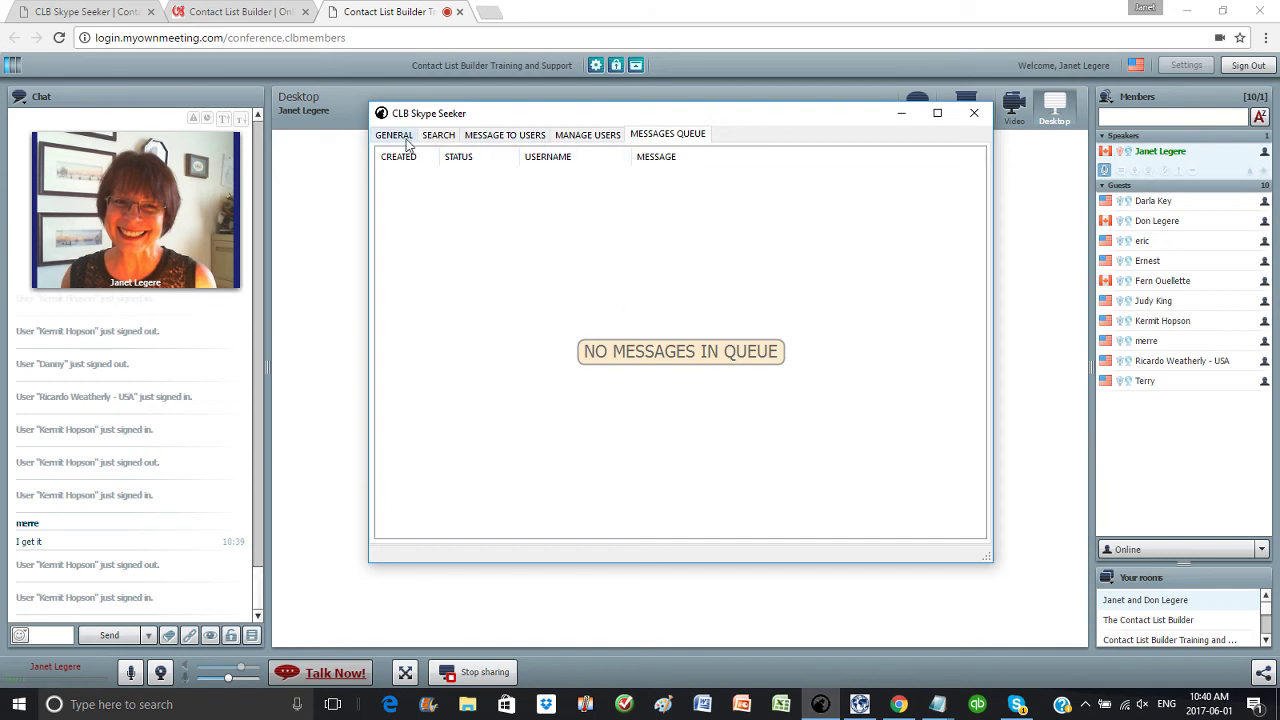
left_click(580, 137)
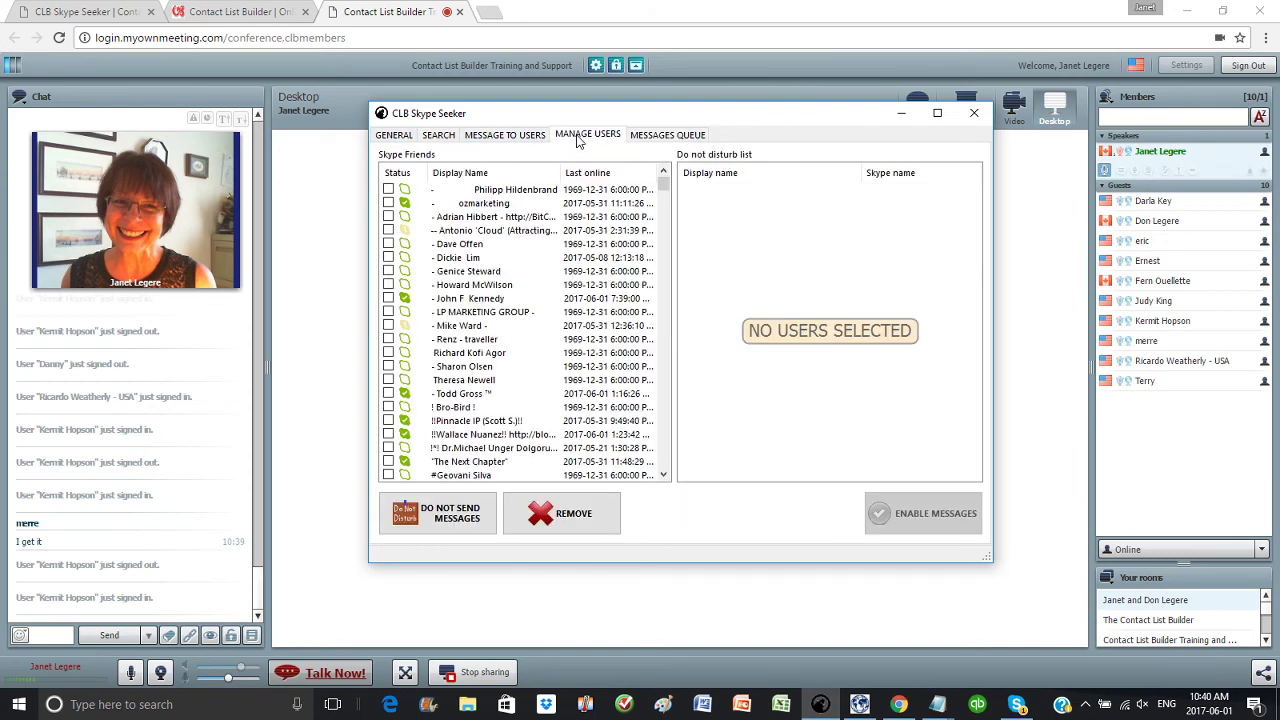
left_click(502, 140)
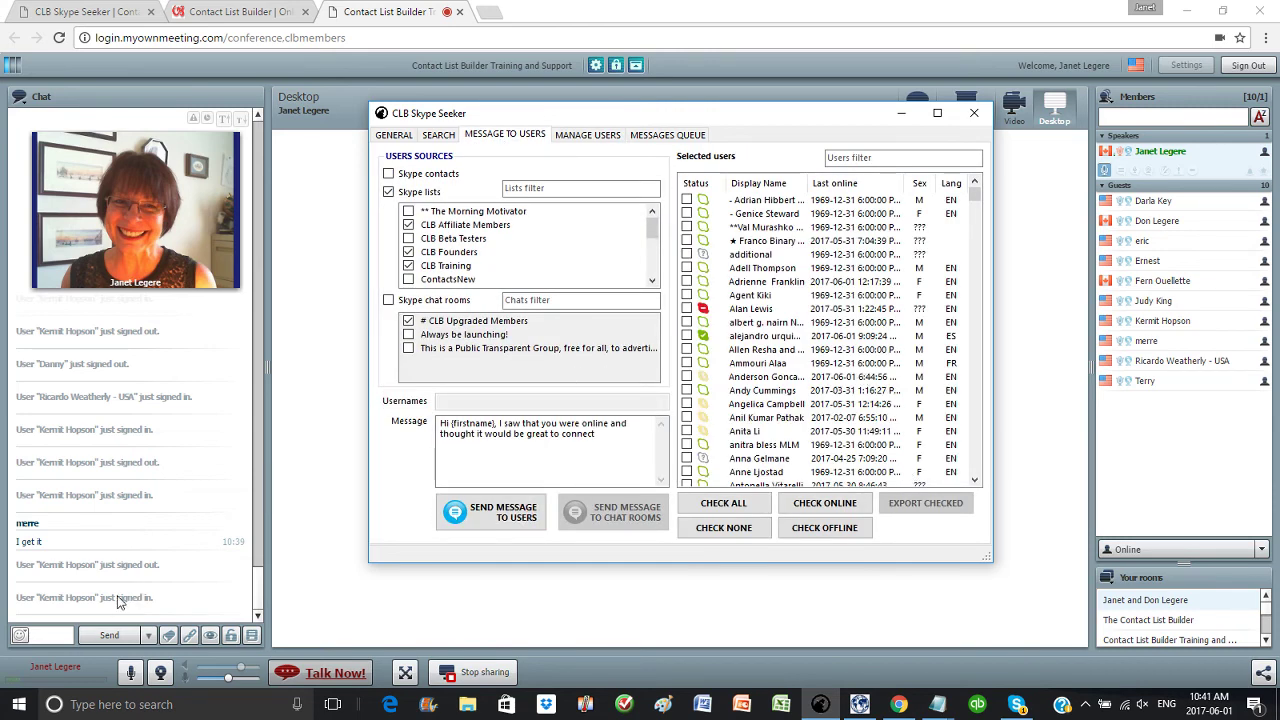
left_click(46, 632)
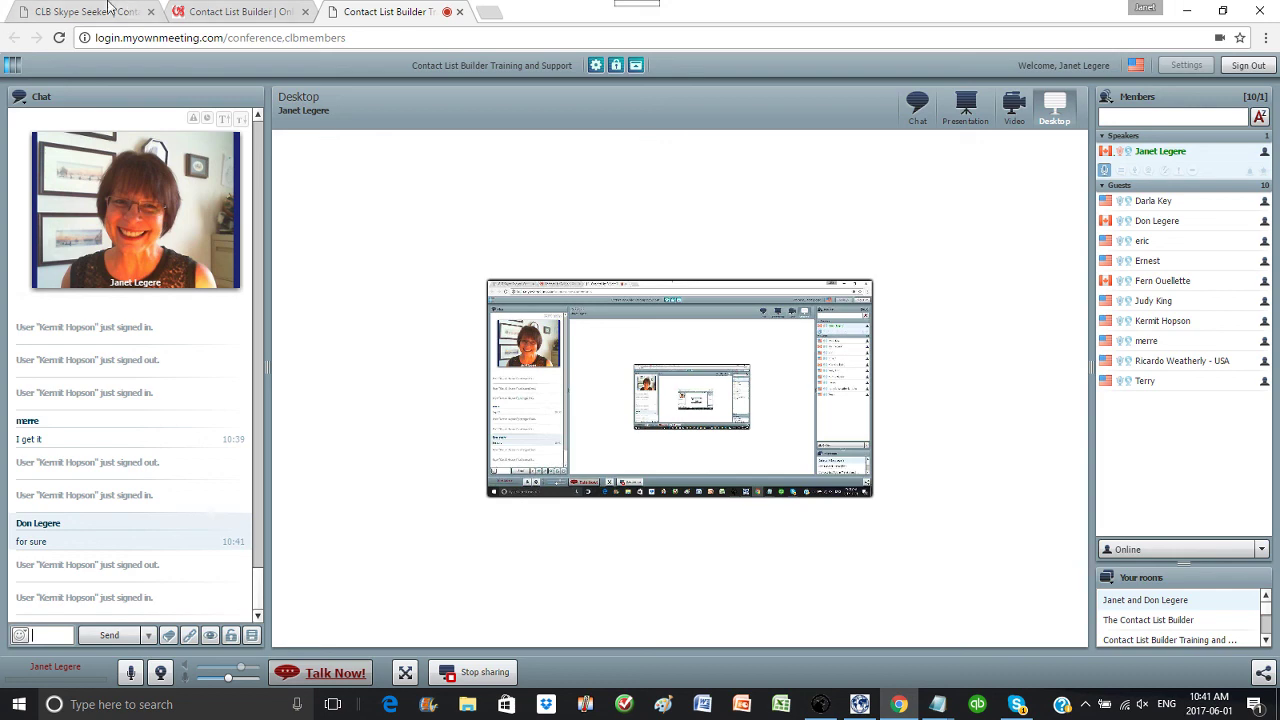
left_click(70, 18)
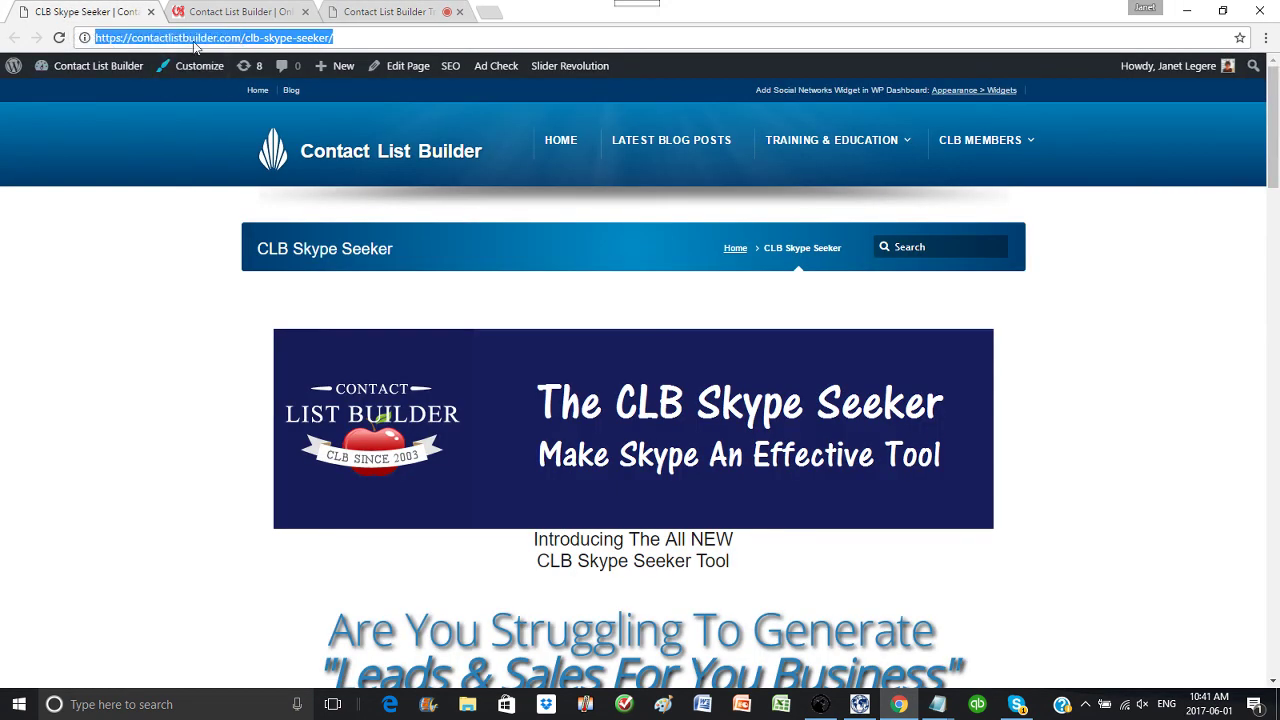
left_click(392, 12)
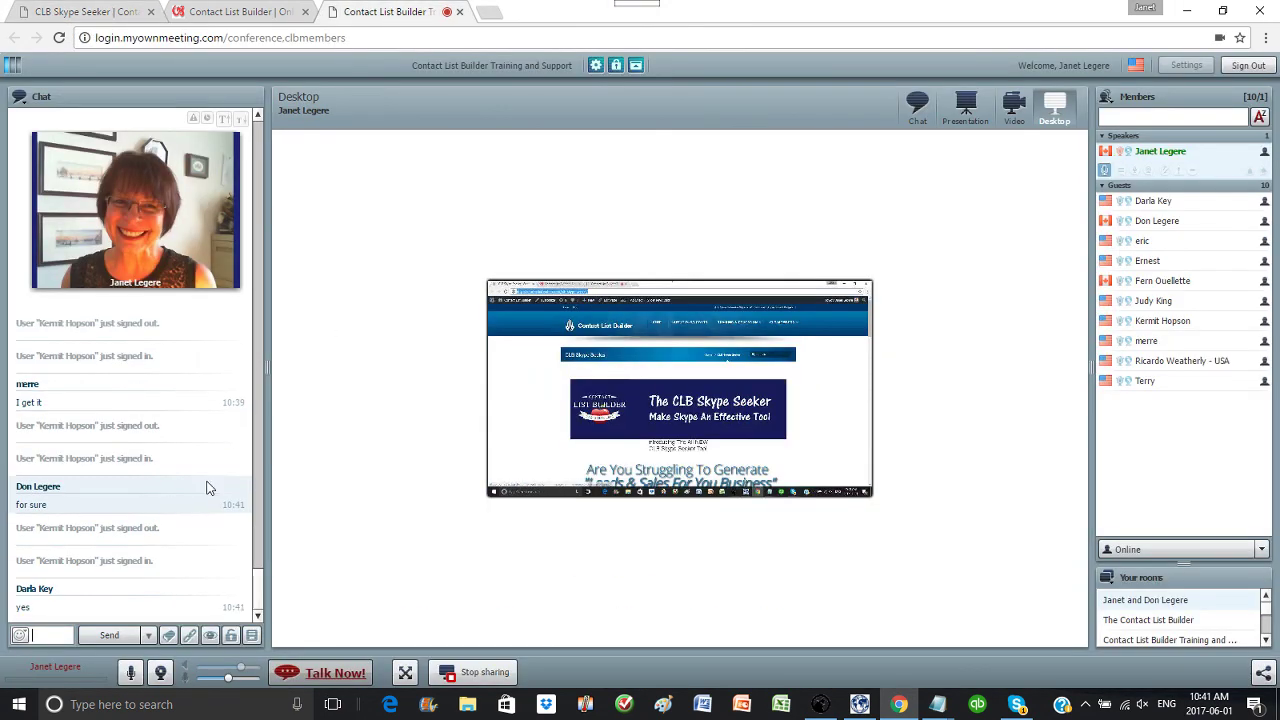
left_click(53, 633)
key("ctrl+v")
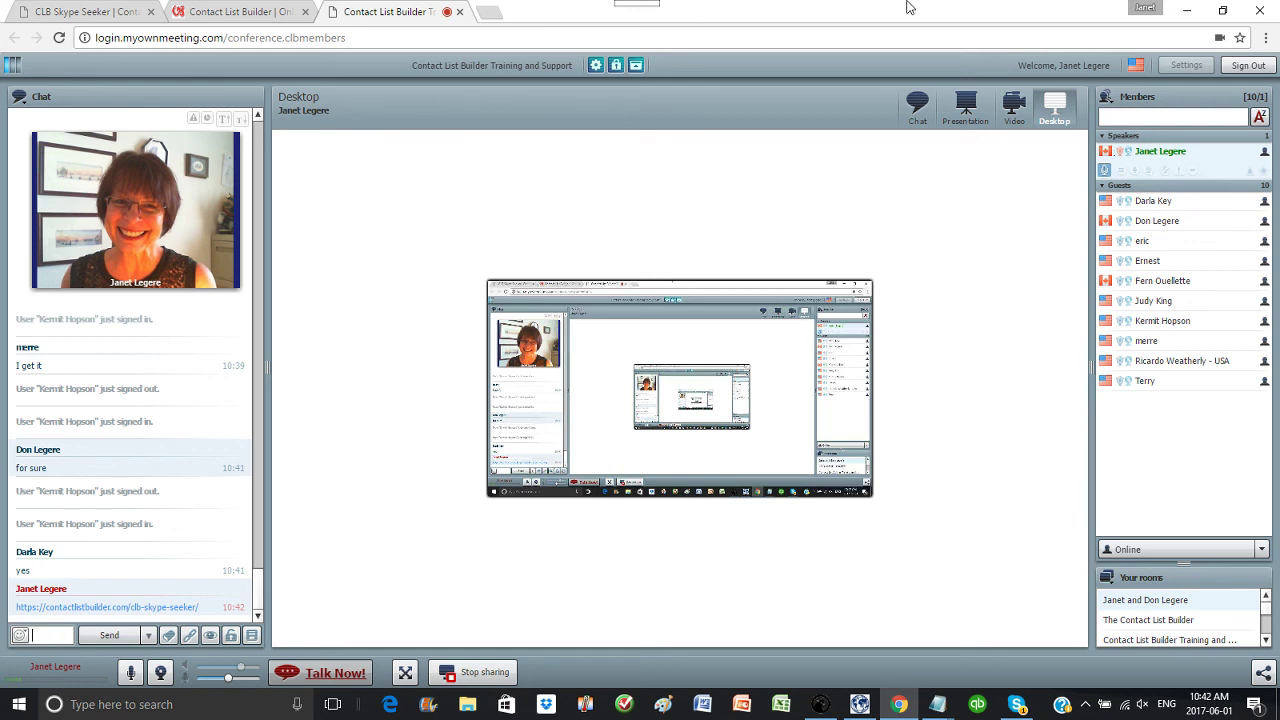
Step: Switch the meeting room from desktop sharing to the presentation and show slide 4 of 5
left_click(965, 108)
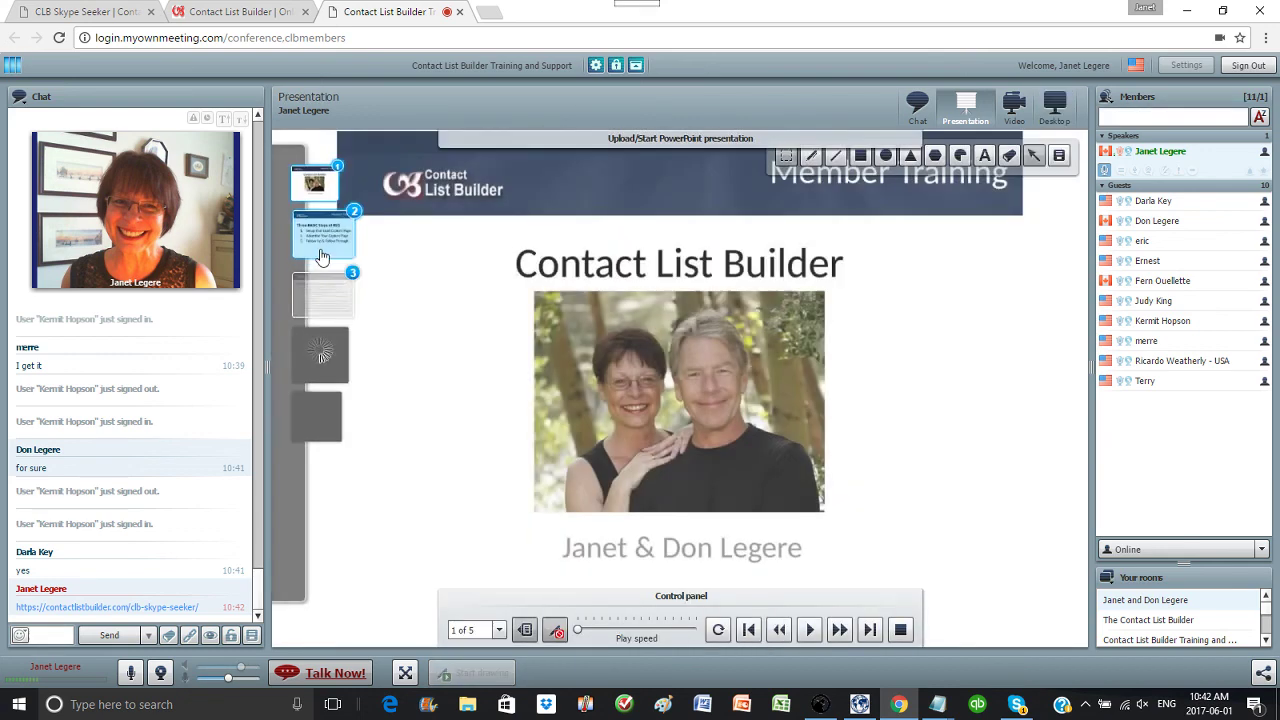
left_click(331, 350)
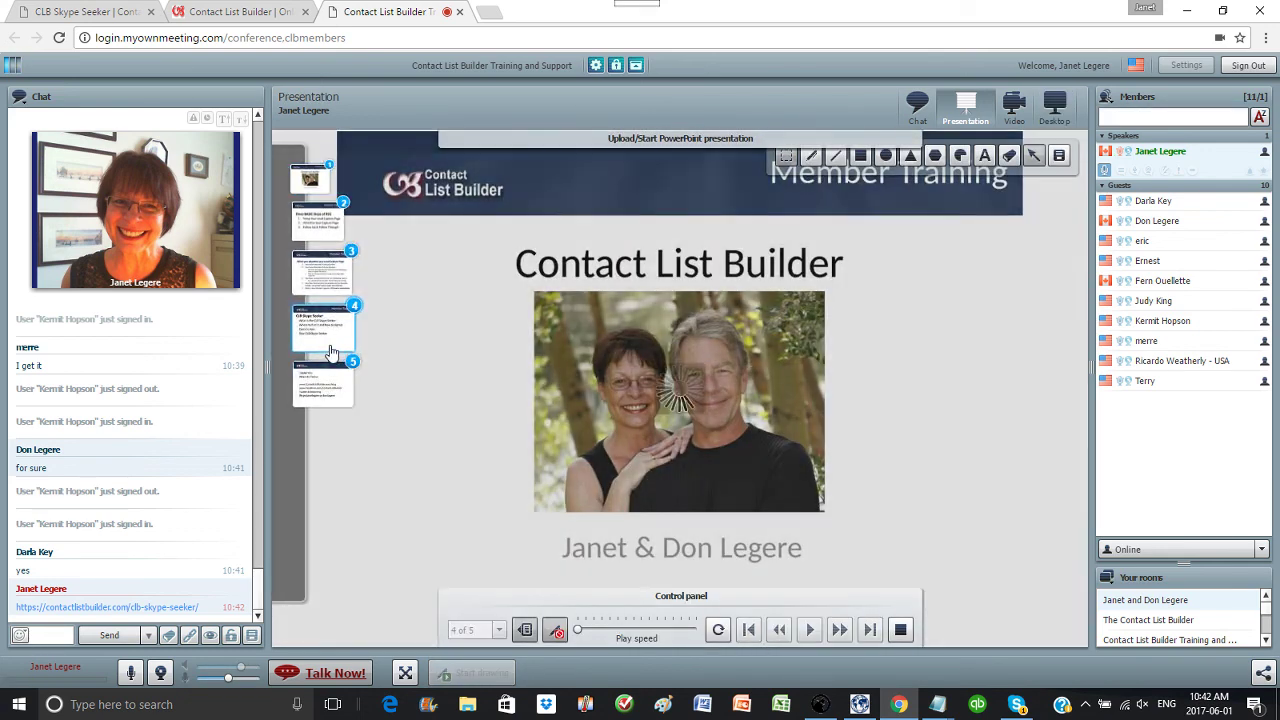